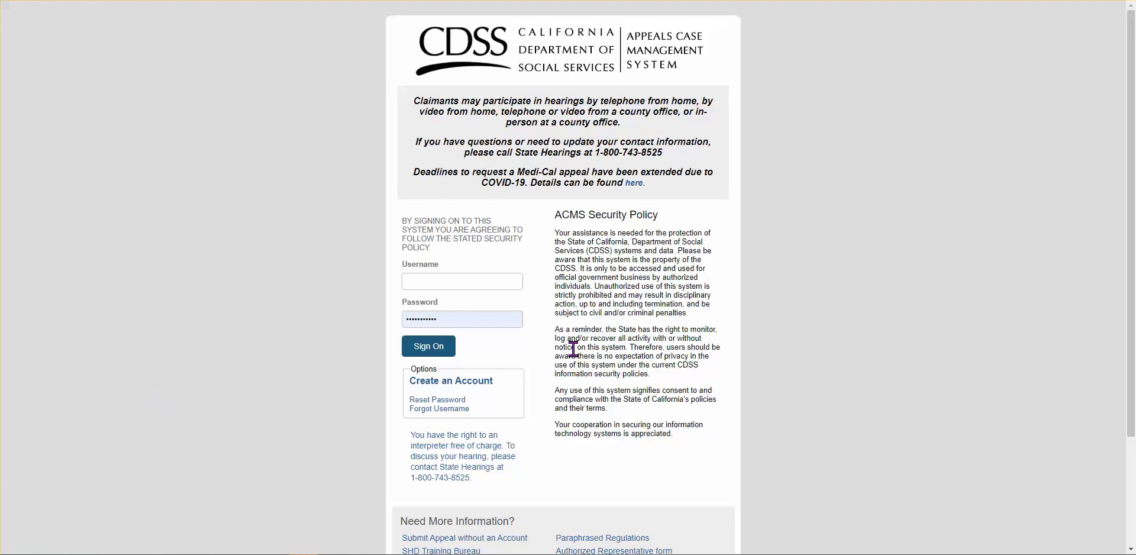
# Open the no-account appeal submission form from the sign-on page
pyautogui.scroll(-3, 574, 349)
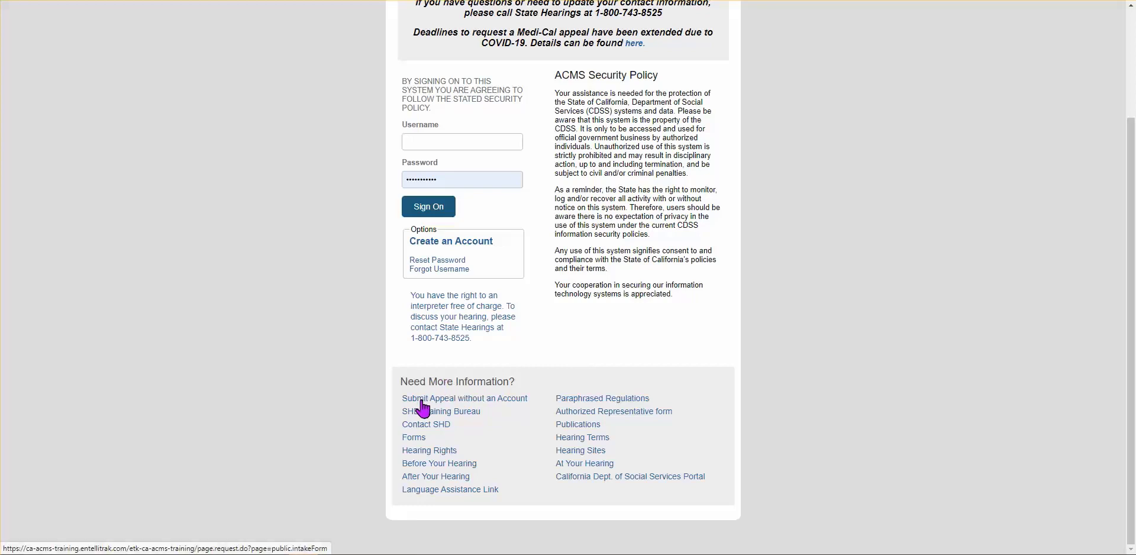
pyautogui.click(495, 407)
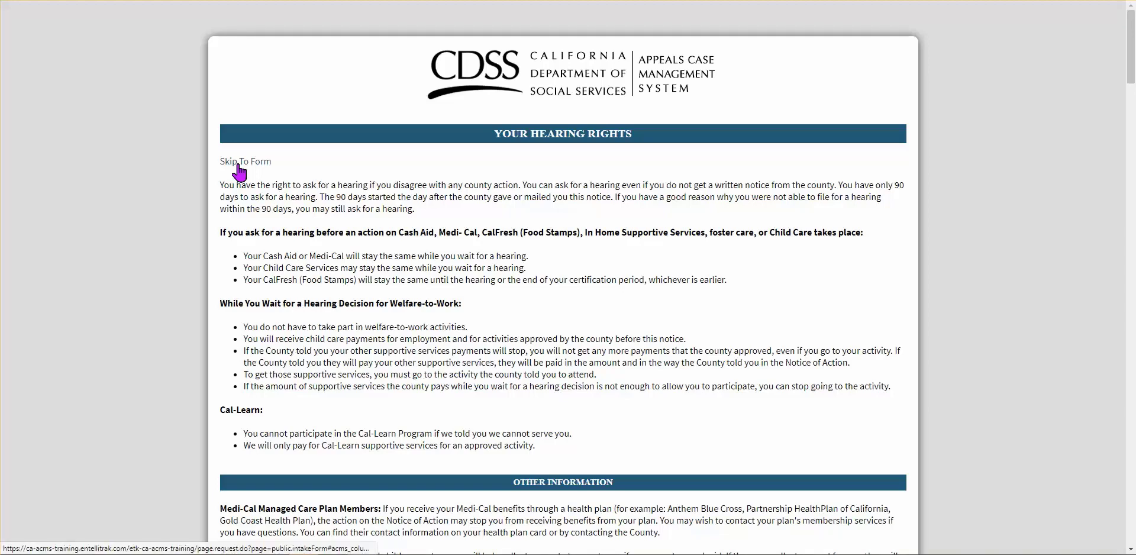
pyautogui.scroll(-4, 447, 268)
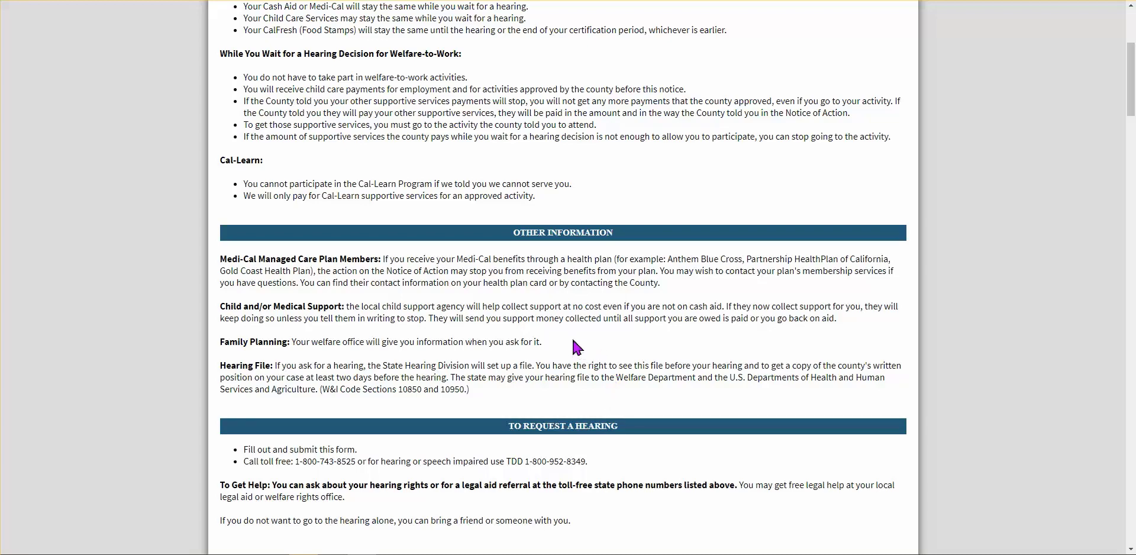
pyautogui.scroll(-3, 577, 347)
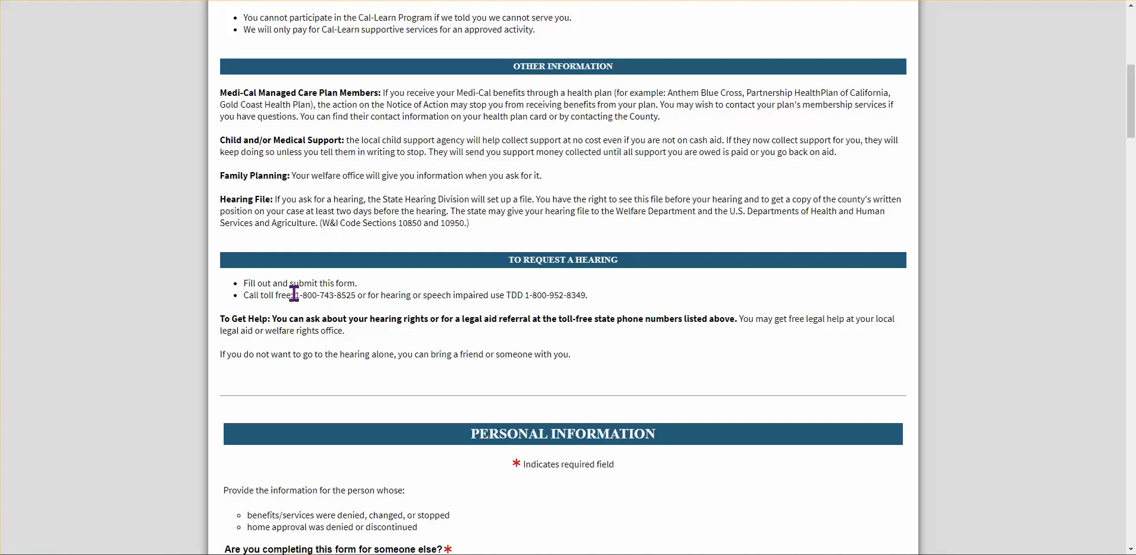
pyautogui.moveTo(295, 294); pyautogui.dragTo(356, 294)
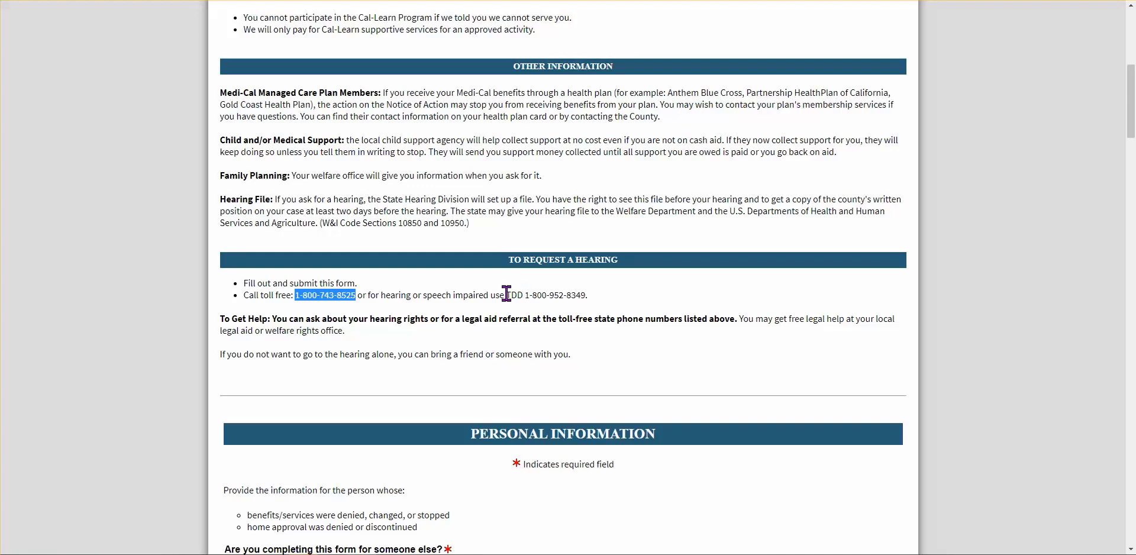
pyautogui.moveTo(523, 295); pyautogui.dragTo(599, 302)
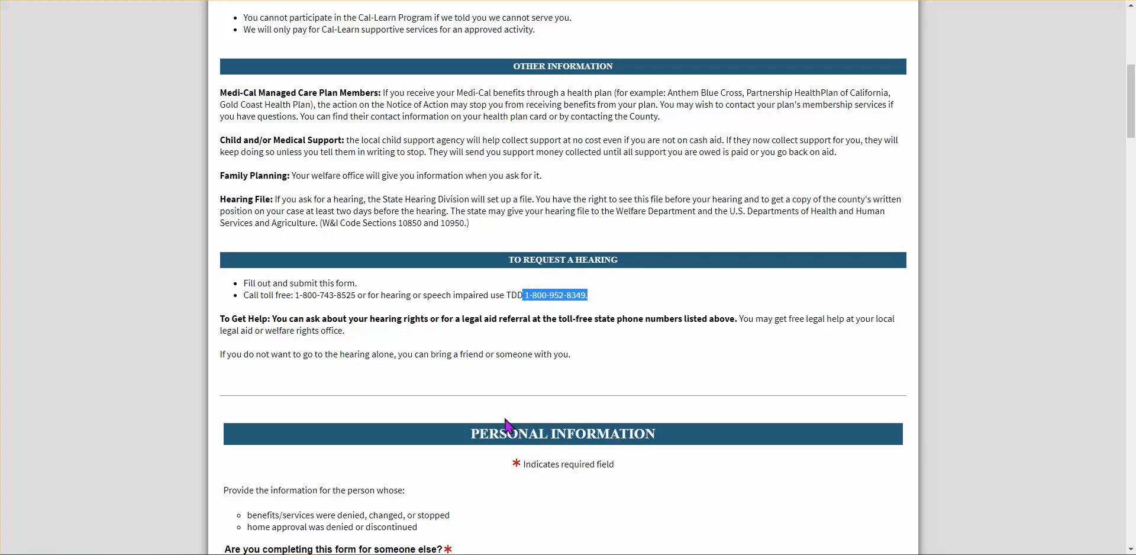
pyautogui.scroll(-4, 491, 406)
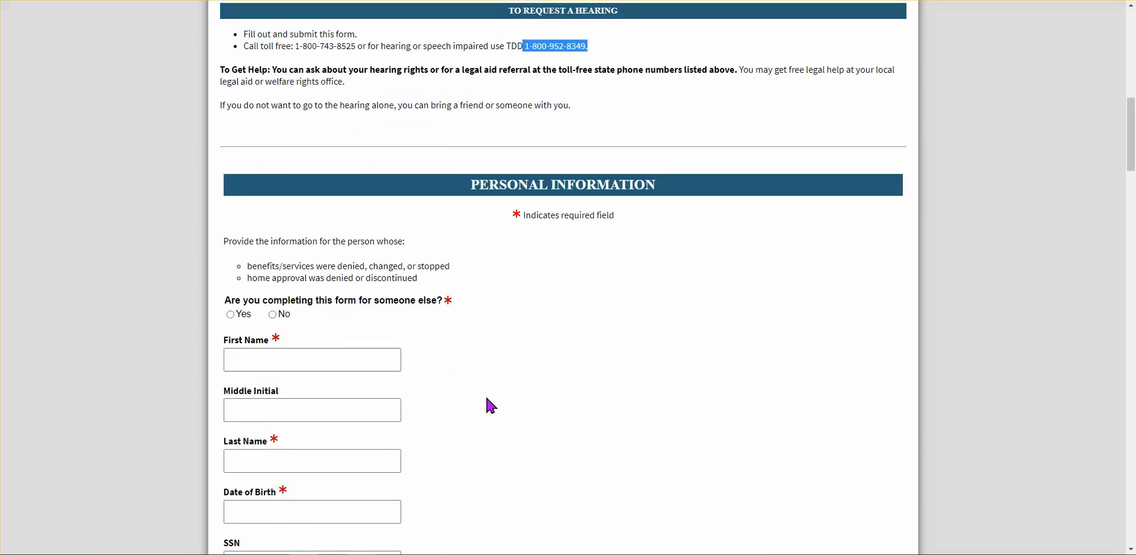
# Mark Yes for completing the form on someone else's behalf
pyautogui.scroll(-3, 491, 405)
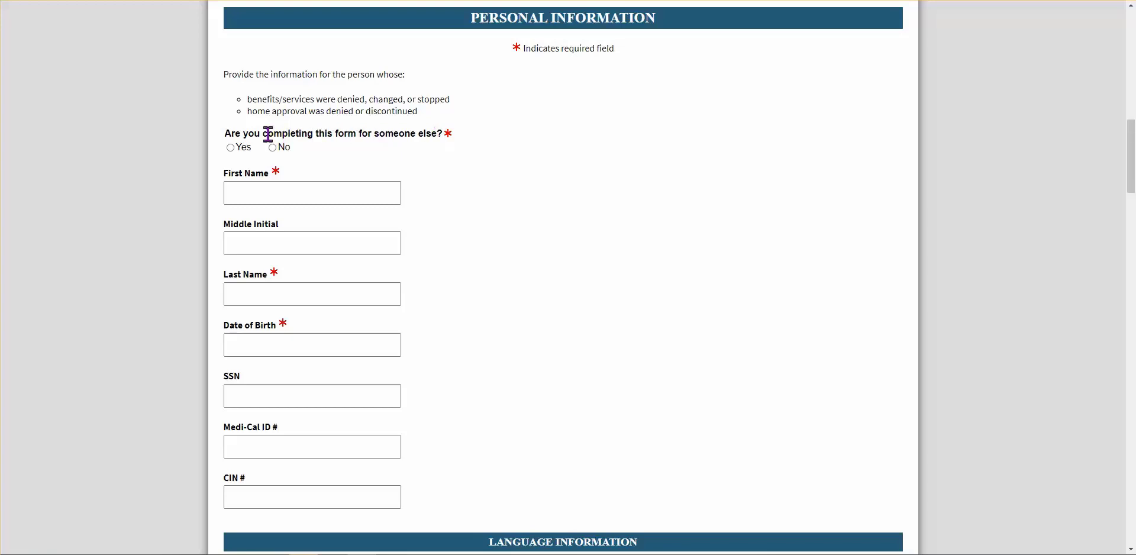
pyautogui.click(231, 148)
# Enter the claimant's first and last name
pyautogui.click(321, 196)
pyautogui.click(570, 224)
pyautogui.click(275, 190)
pyautogui.write('Ima')
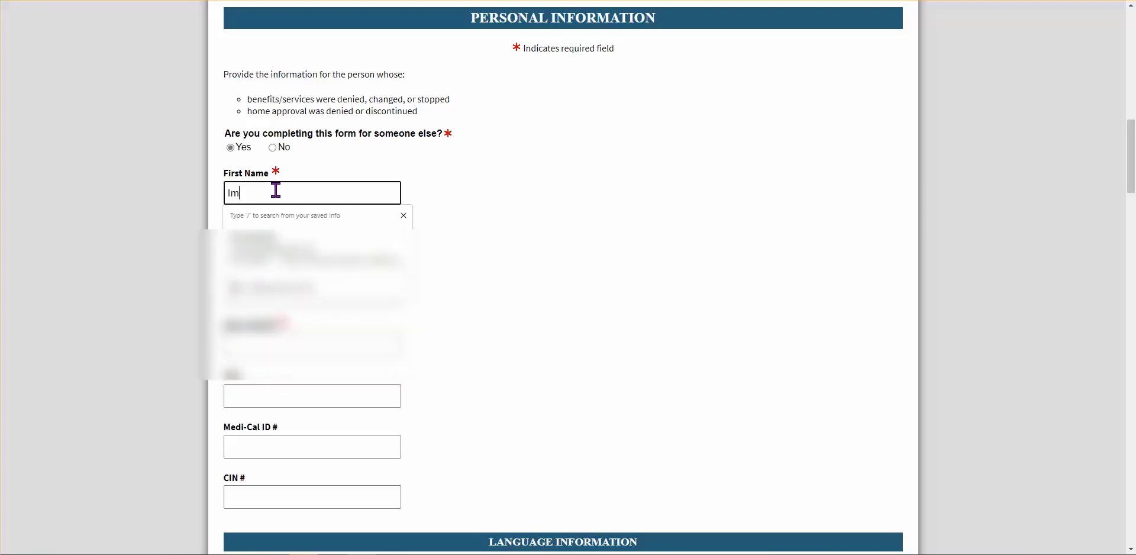
pyautogui.press('Tab')
pyautogui.press('Tab')
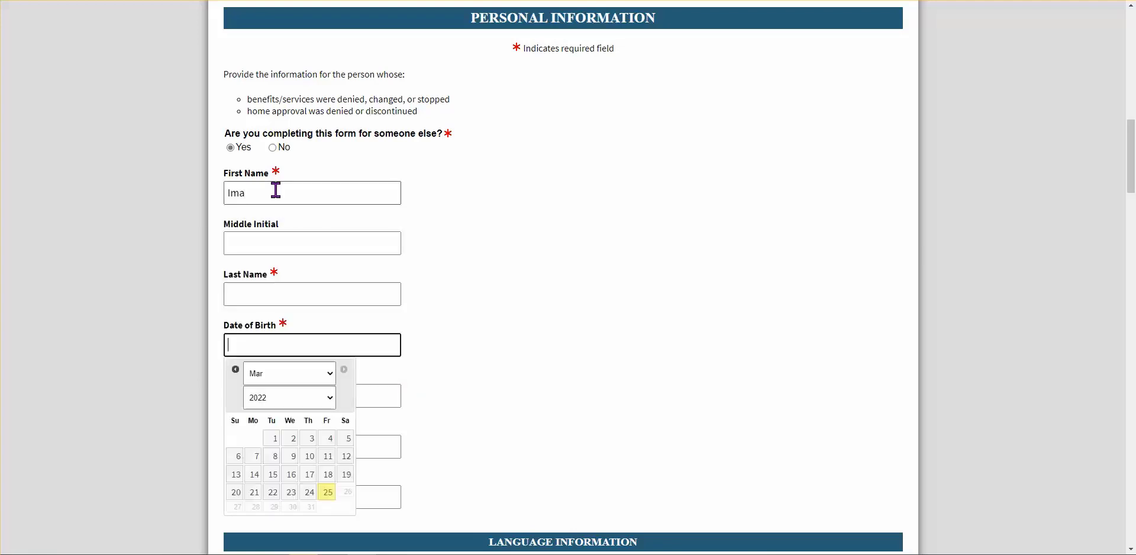
pyautogui.click(413, 310)
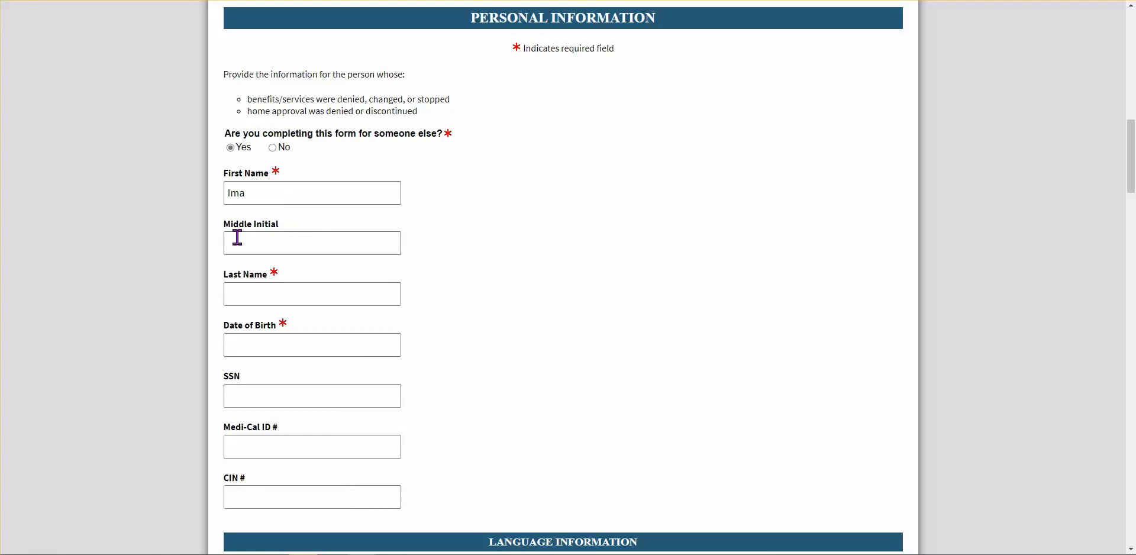
pyautogui.click(236, 293)
pyautogui.write('Cl')
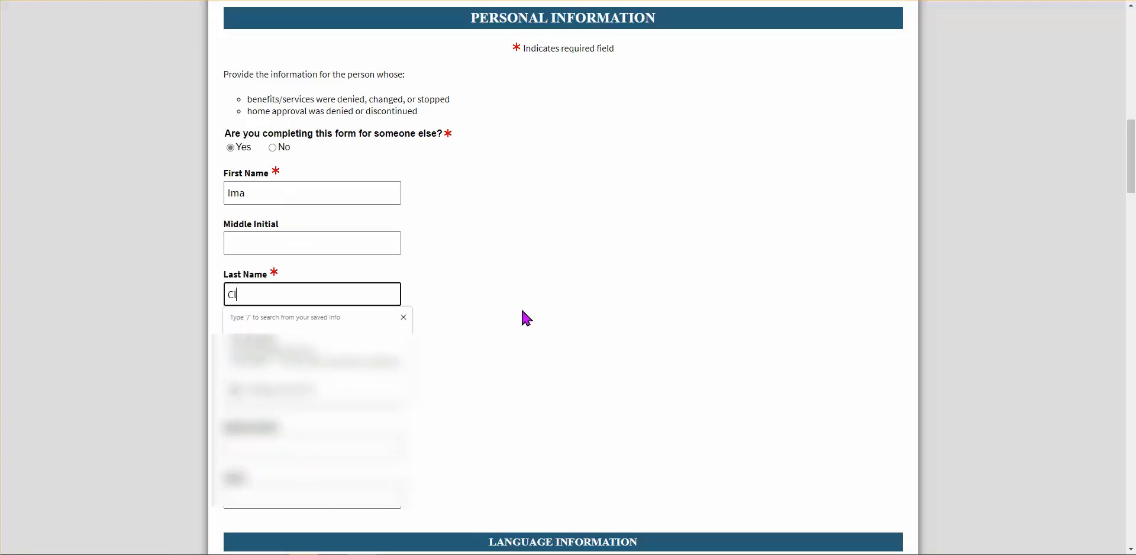
pyautogui.write('aimant')
pyautogui.click(526, 320)
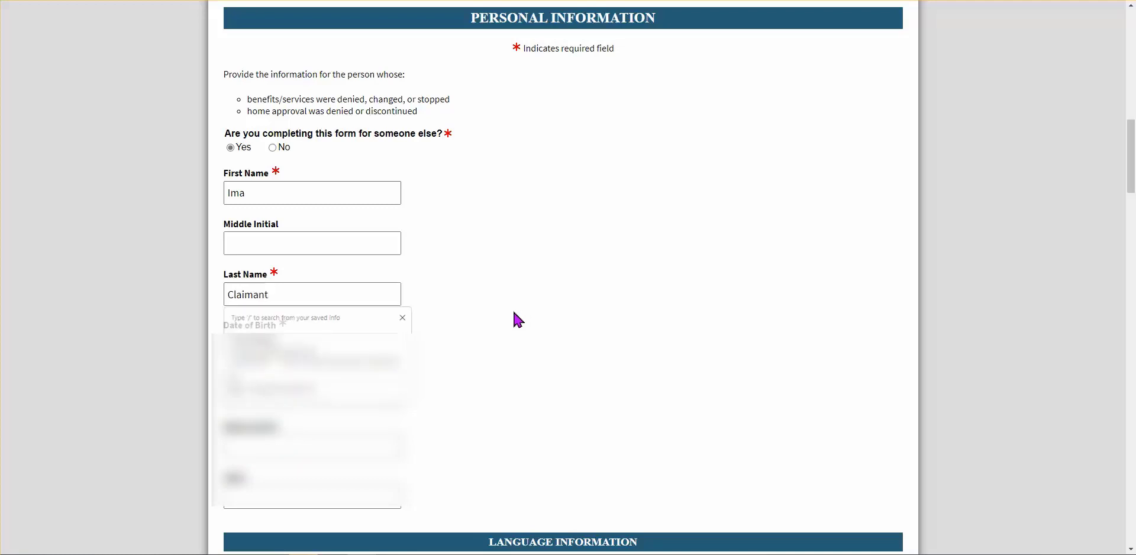
# Set the date of birth to 03/24/1985, picking the 24th and correcting the year
pyautogui.click(326, 345)
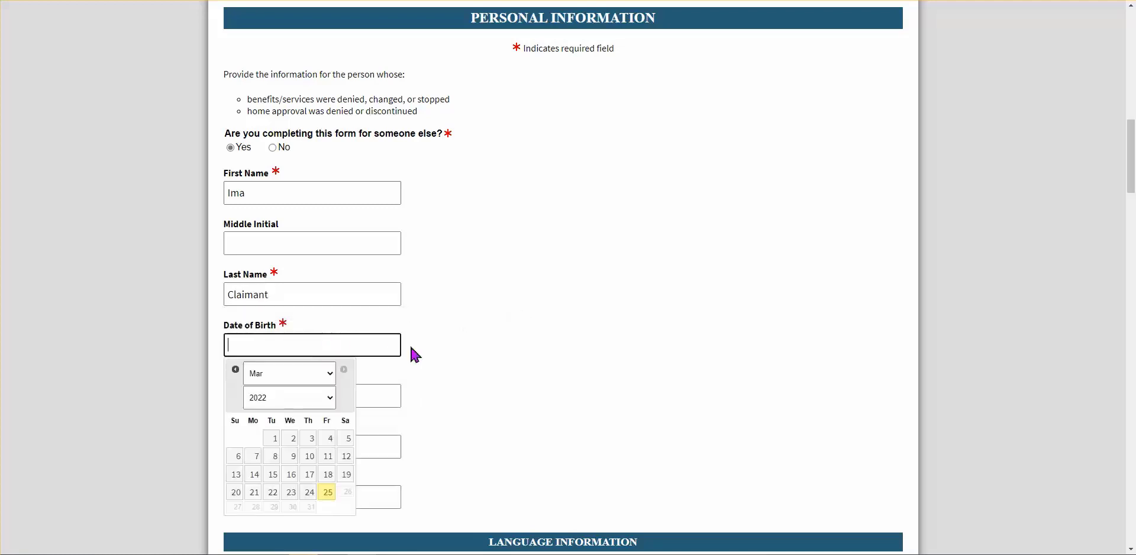
pyautogui.click(309, 492)
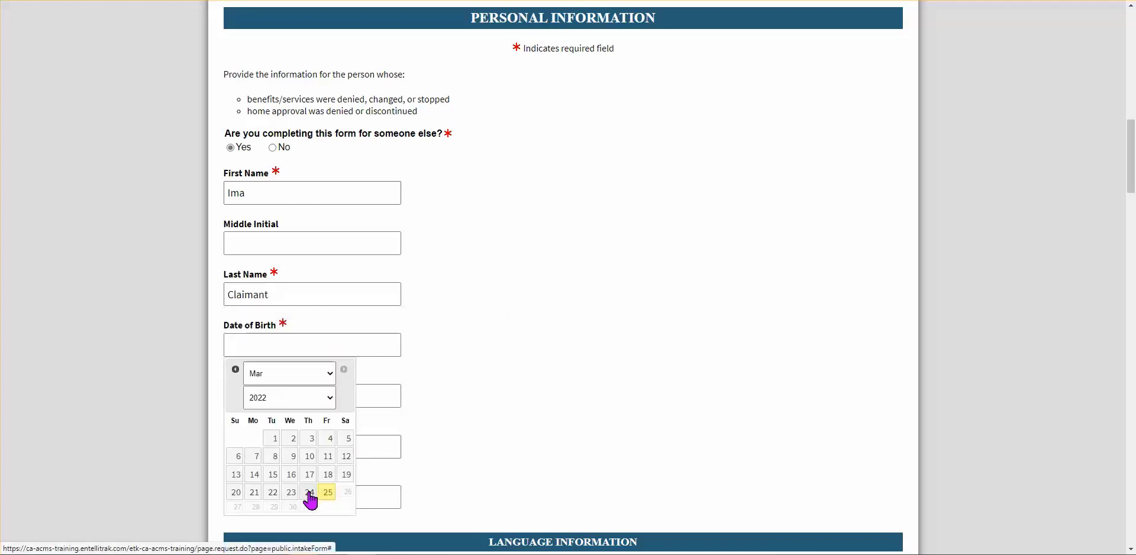
pyautogui.click(312, 344)
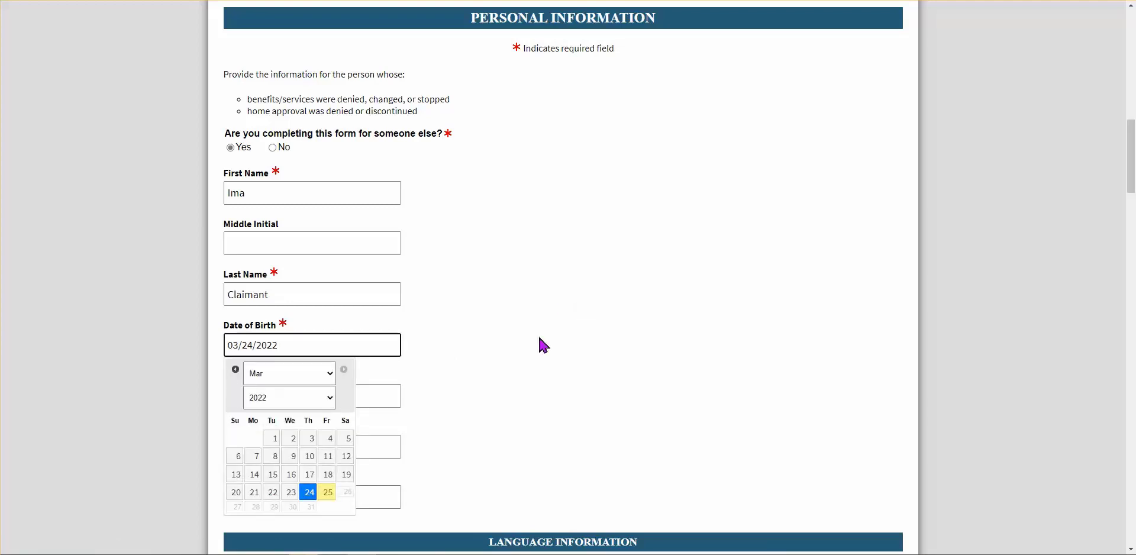
pyautogui.press('BackSpace')
pyautogui.press('BackSpace')
pyautogui.press('BackSpace')
pyautogui.press('BackSpace')
pyautogui.write('1985')
pyautogui.click(522, 358)
# Enter the claimant's social security number, leaving Medi-Cal ID and CIN blank
pyautogui.scroll(-1, 494, 409)
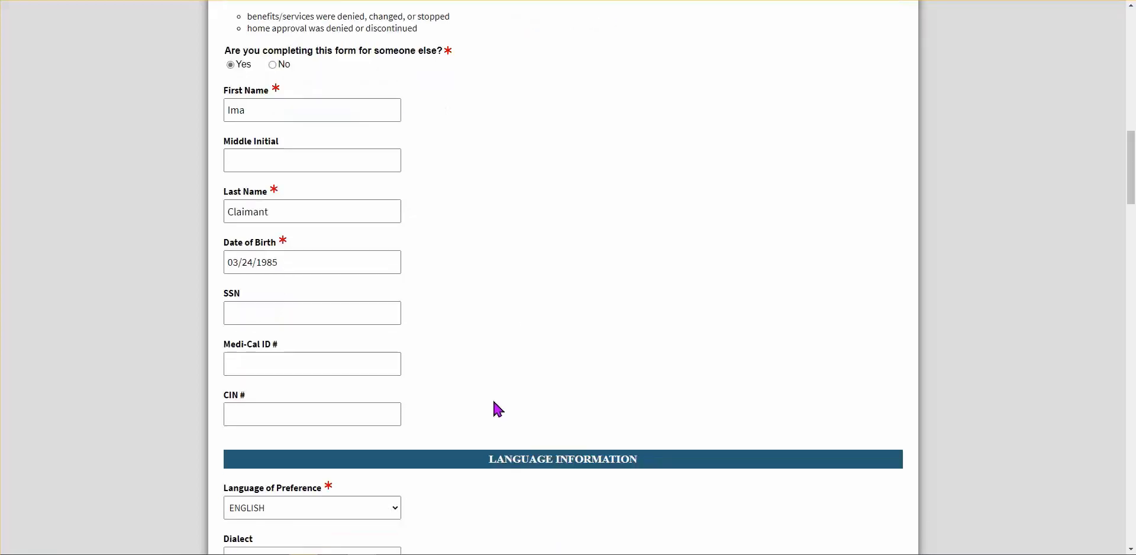
pyautogui.click(294, 365)
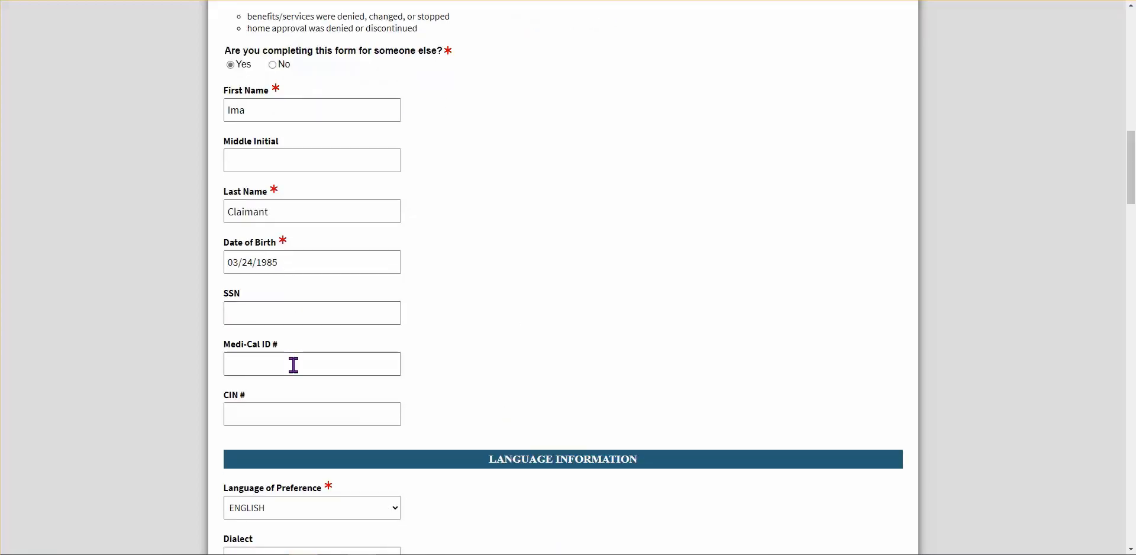
pyautogui.click(276, 416)
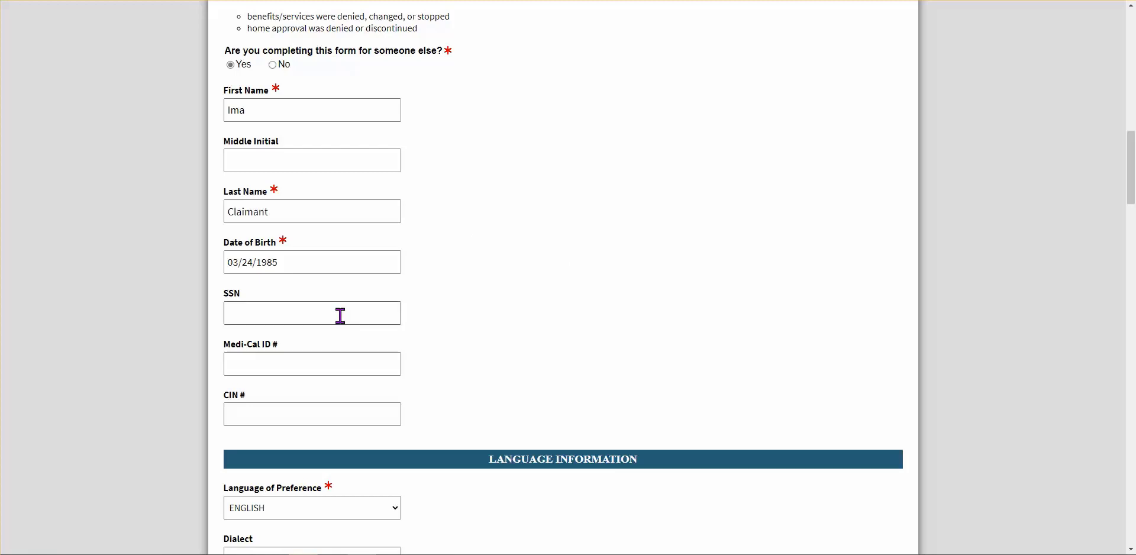
pyautogui.click(243, 314)
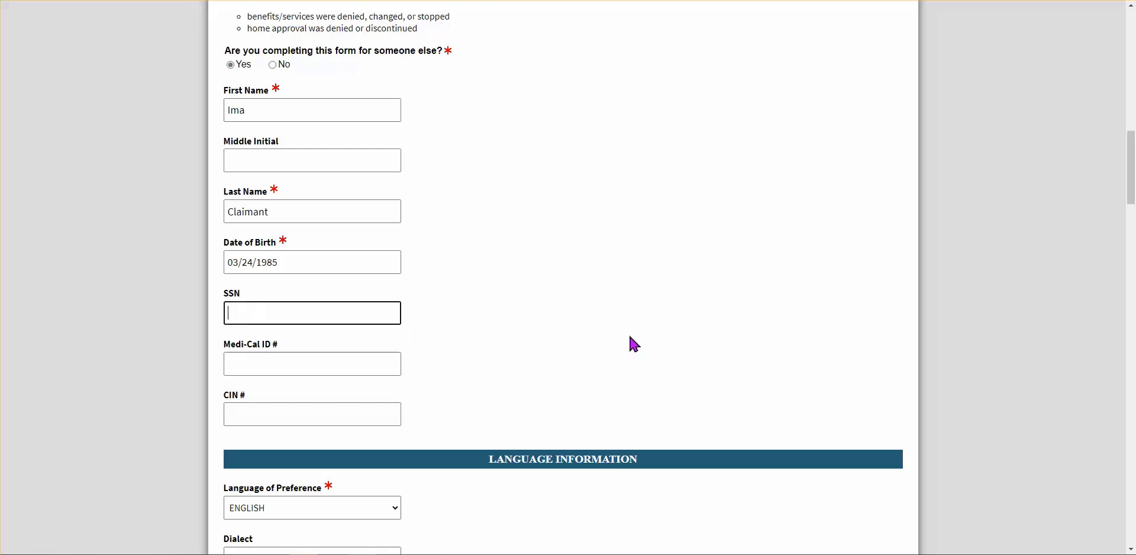
pyautogui.write('000-00-1234')
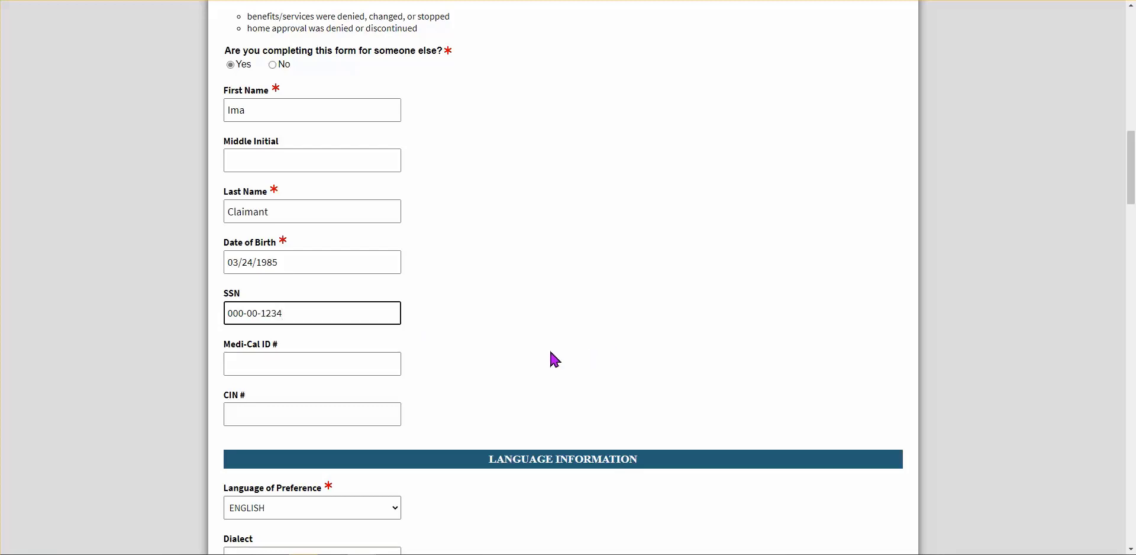
# Choose CHINESE with Mandarin dialect and mark an interpreter as needed
pyautogui.scroll(-3, 550, 357)
pyautogui.scroll(-12, 487, 458)
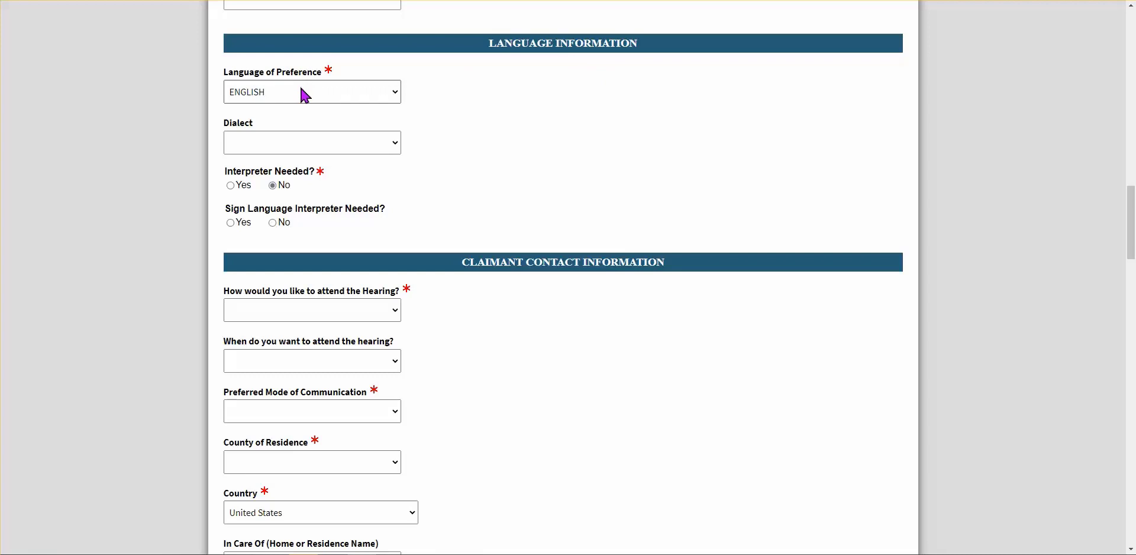
pyautogui.click(396, 93)
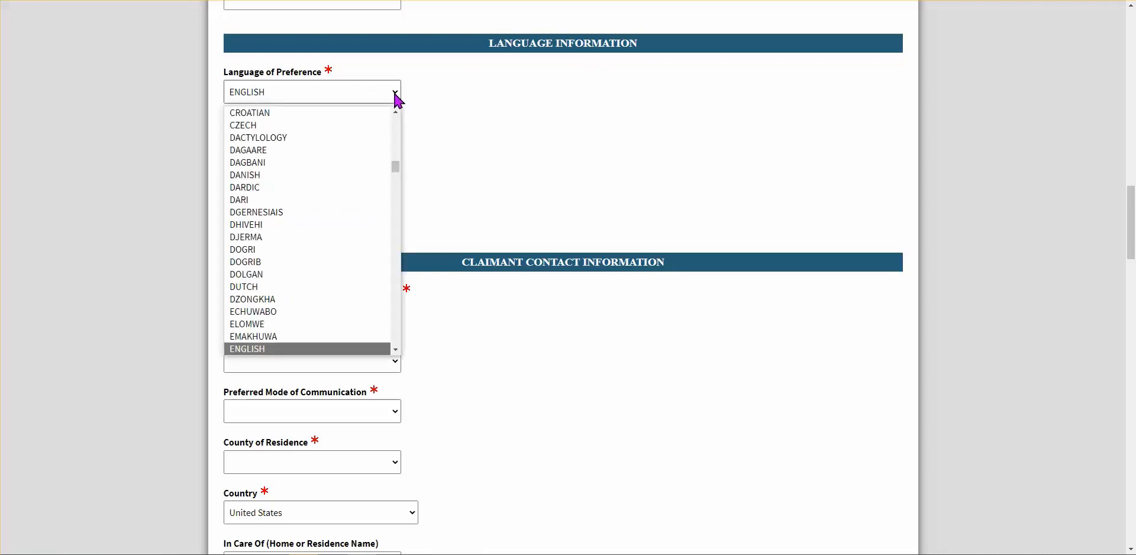
pyautogui.click(397, 112)
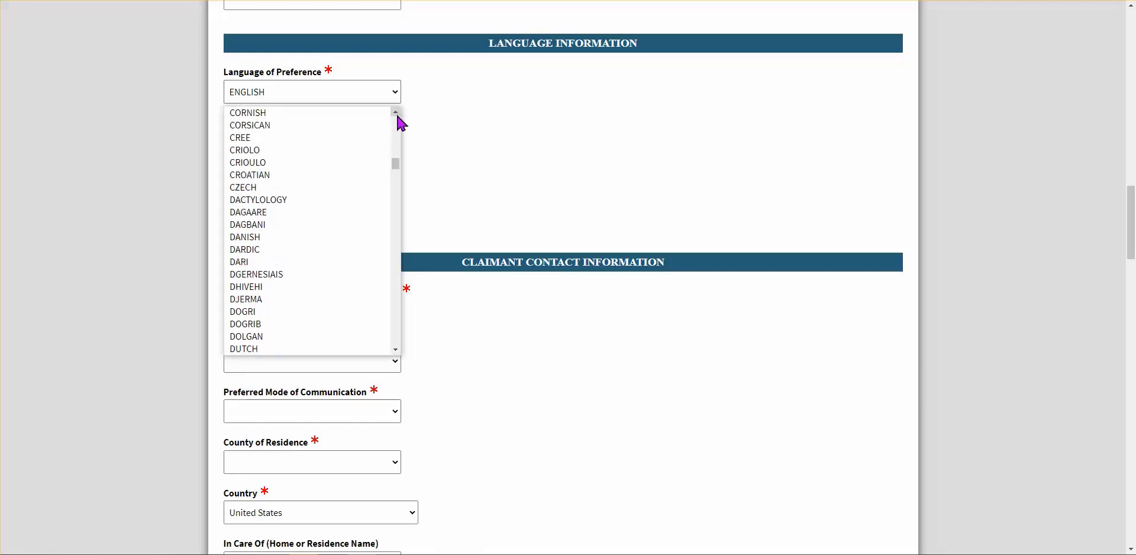
pyautogui.click(396, 114)
pyautogui.click(396, 114)
pyautogui.click(396, 114)
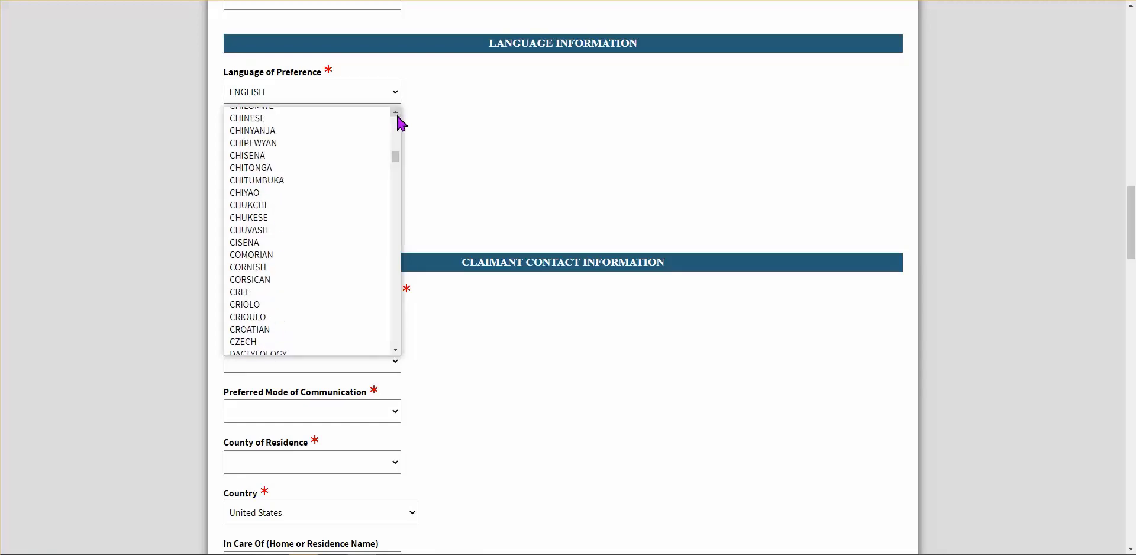
pyautogui.click(396, 114)
pyautogui.click(254, 138)
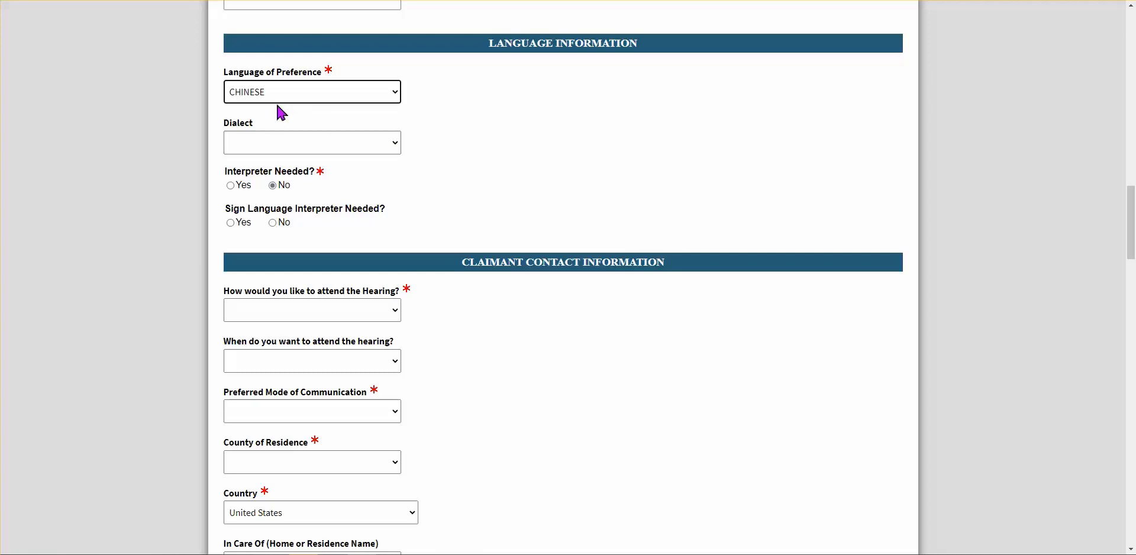
pyautogui.click(397, 145)
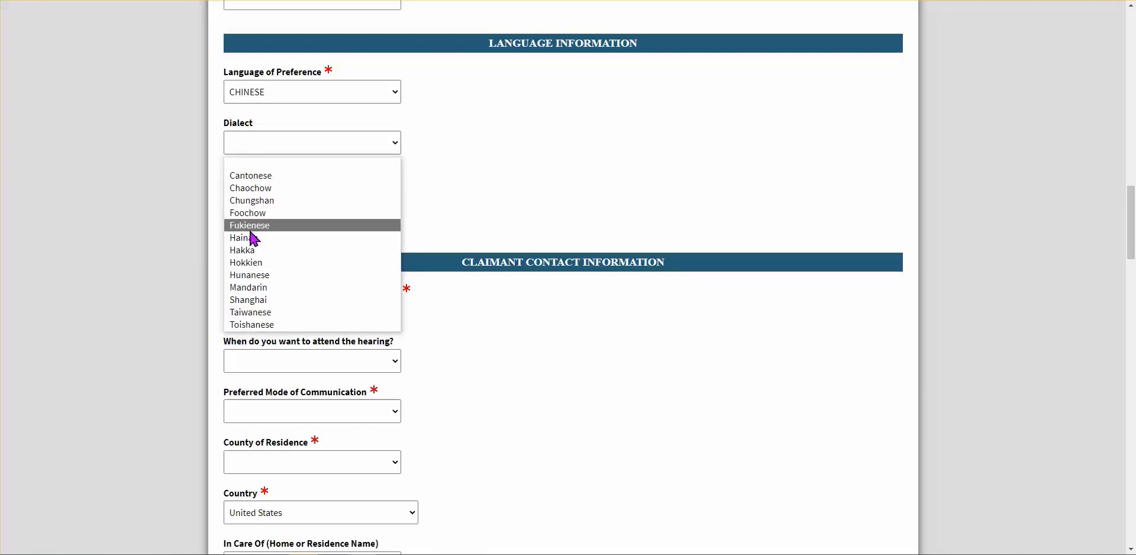
pyautogui.click(258, 290)
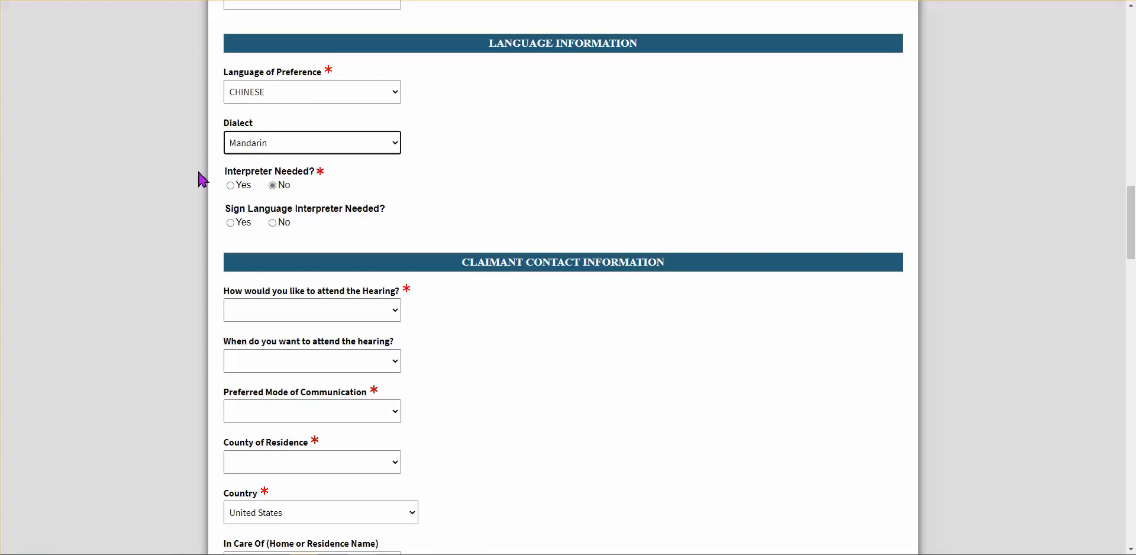
pyautogui.click(231, 186)
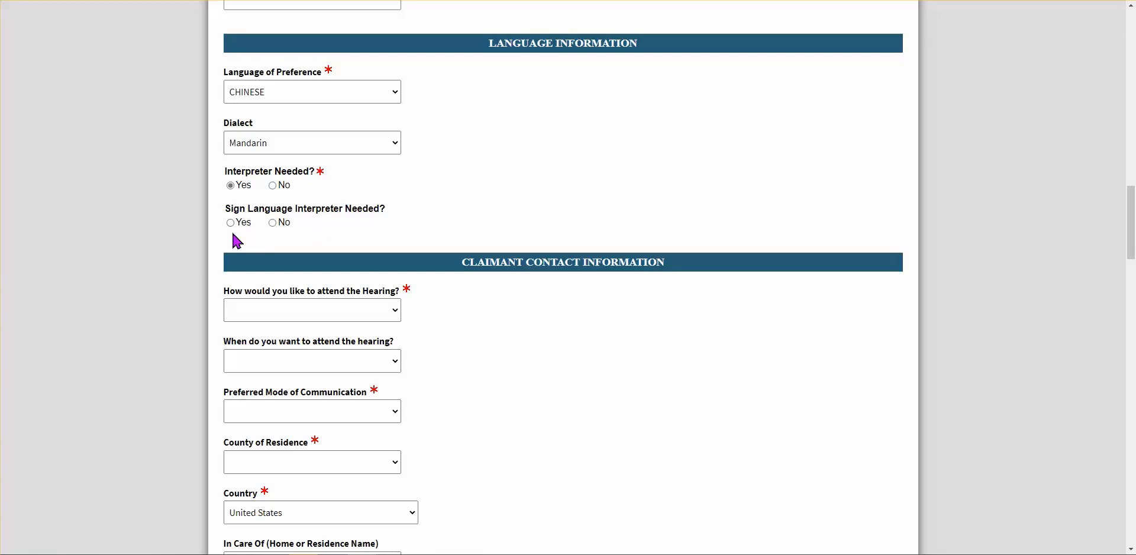
# Switch the language to ENGLISH, answer No to interpreter and Yes to sign language interpreter
pyautogui.click(398, 92)
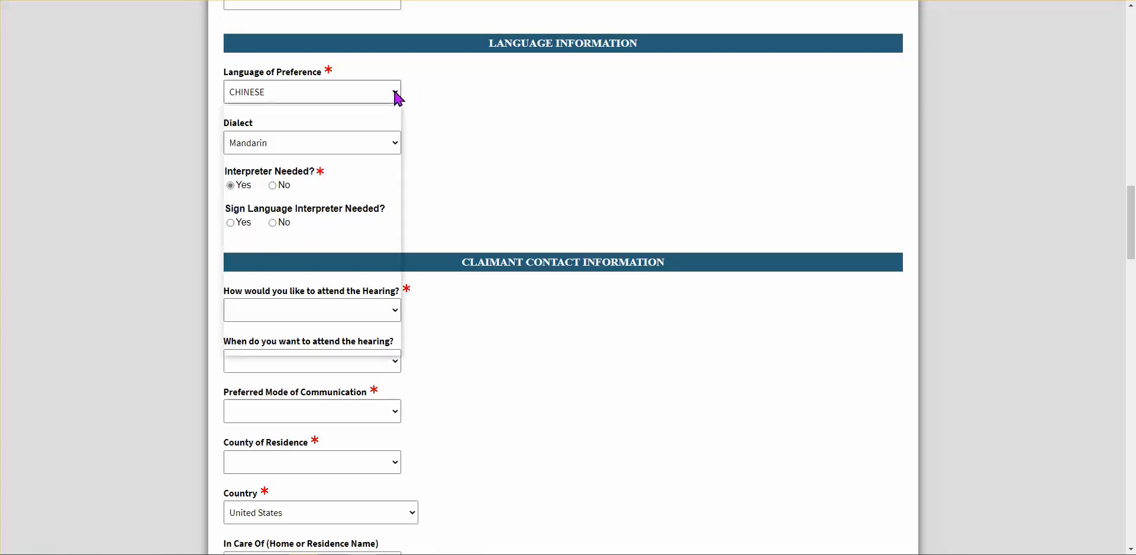
pyautogui.scroll(-12, 307, 255)
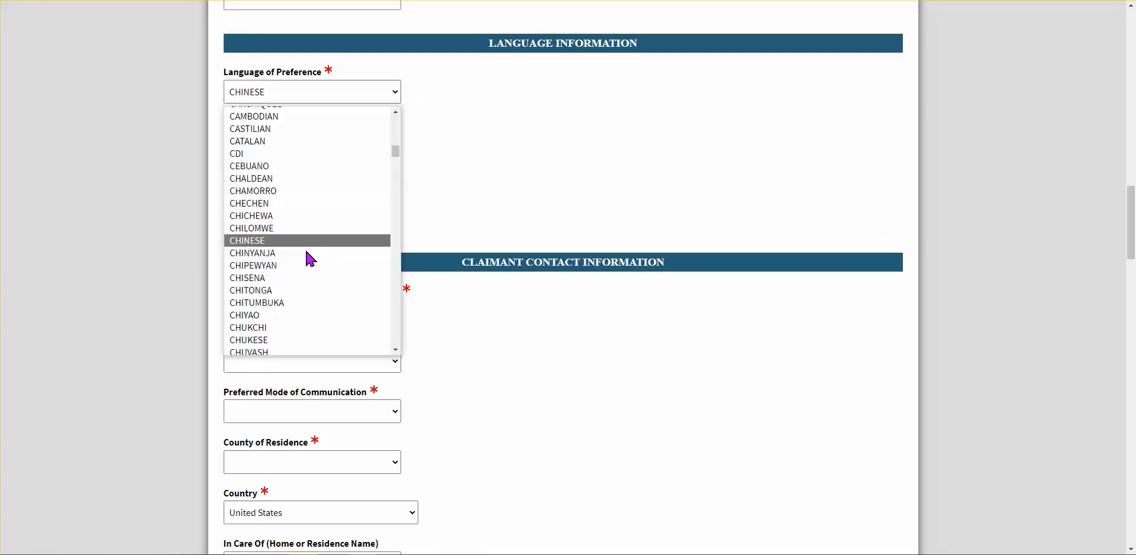
pyautogui.scroll(-5, 311, 252)
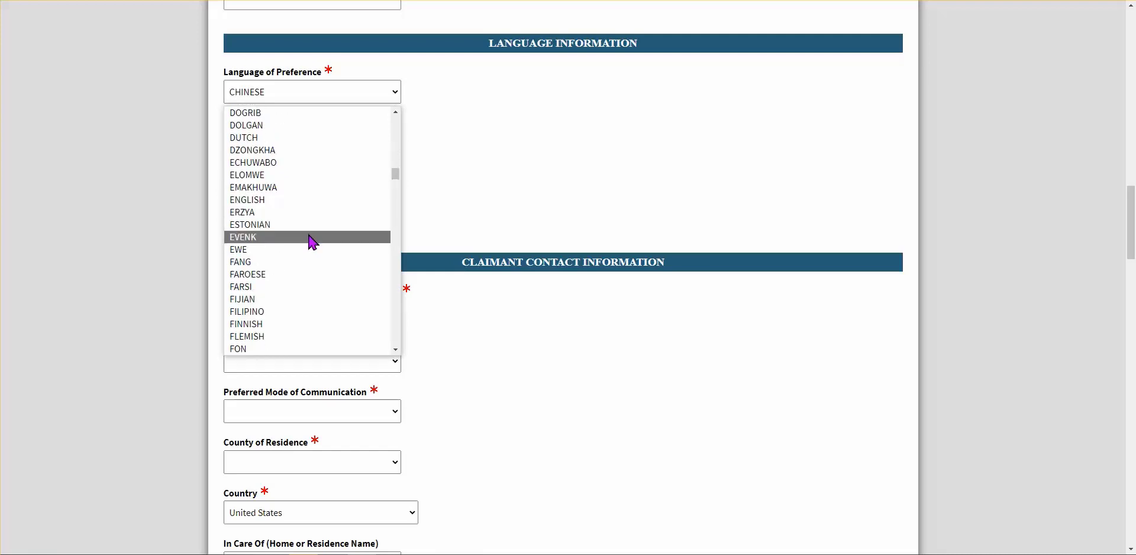
pyautogui.click(259, 210)
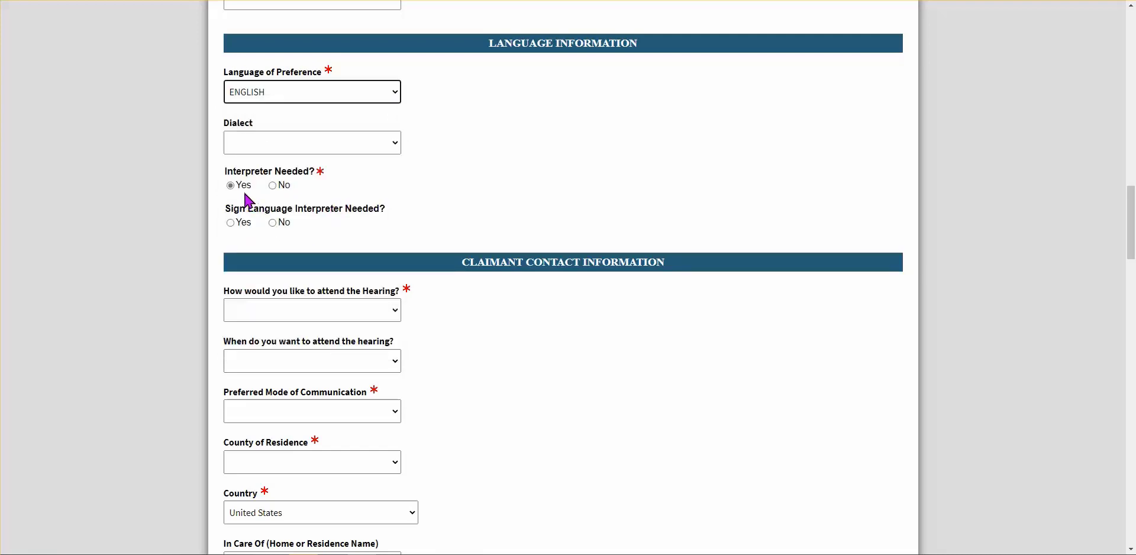
pyautogui.click(273, 187)
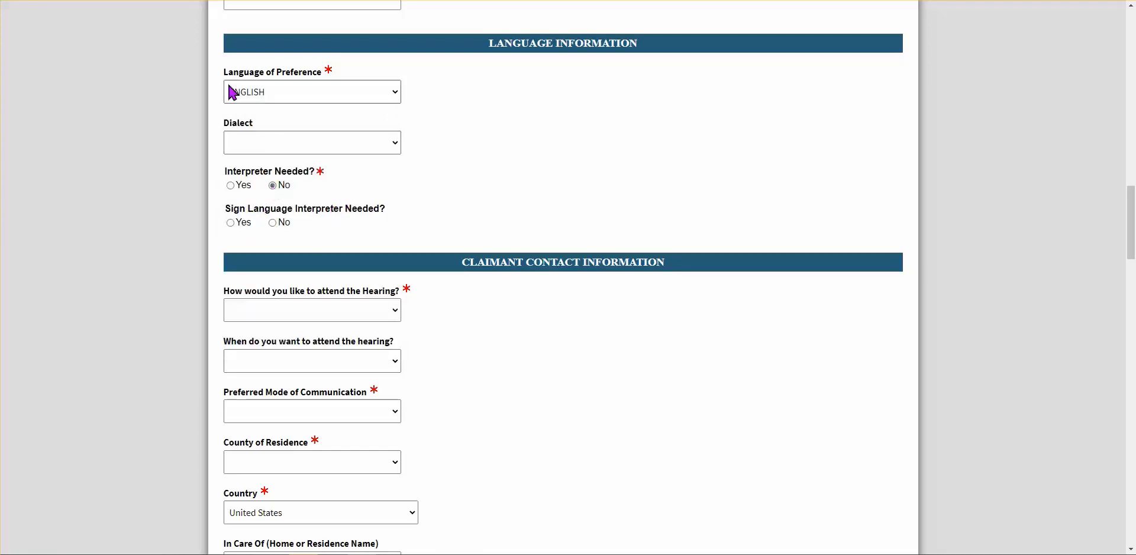
pyautogui.click(230, 224)
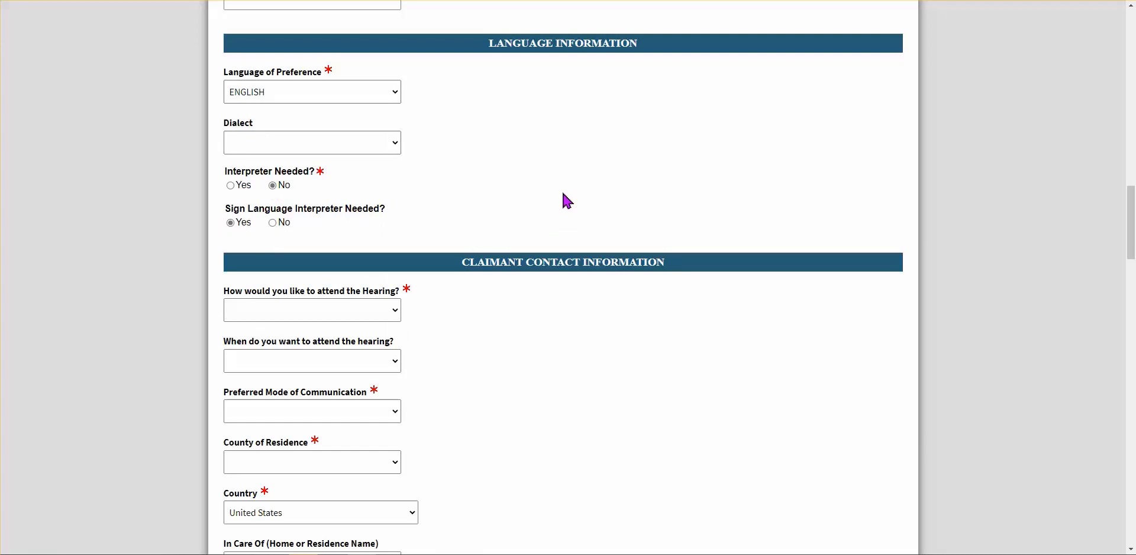
pyautogui.scroll(-1, 409, 203)
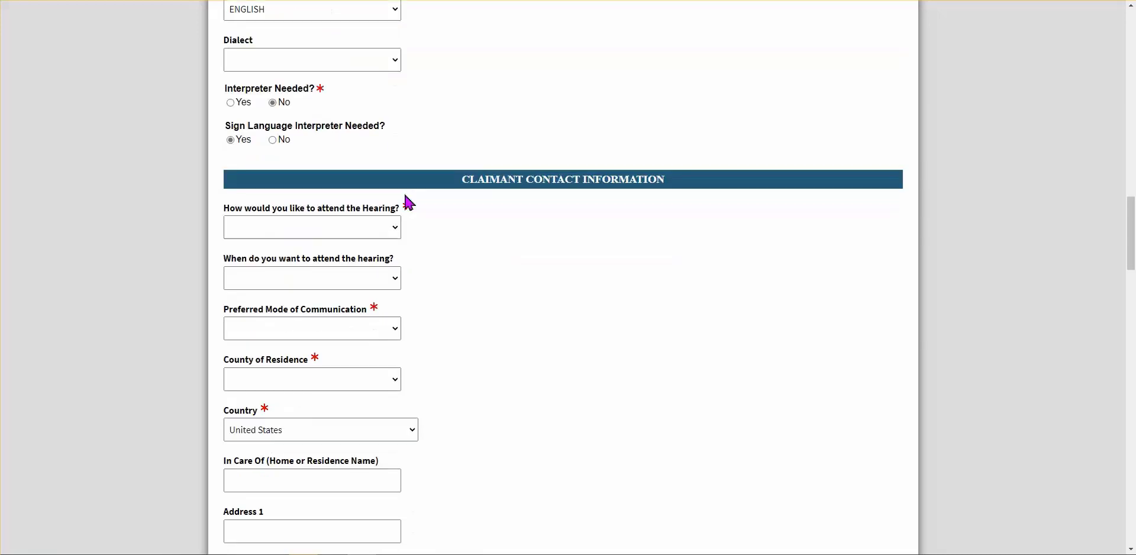
pyautogui.scroll(-1, 410, 203)
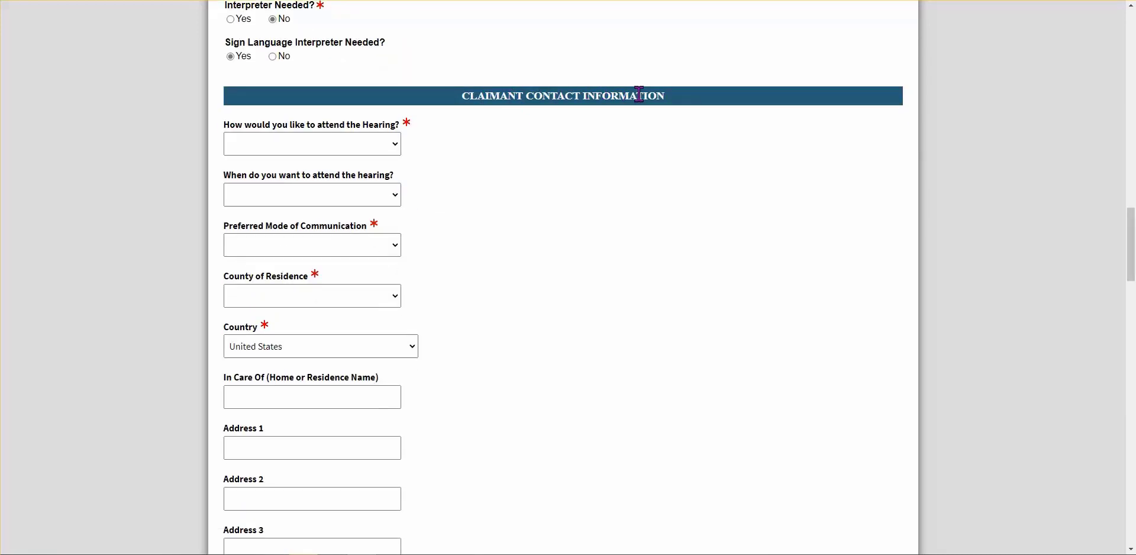
pyautogui.click(339, 153)
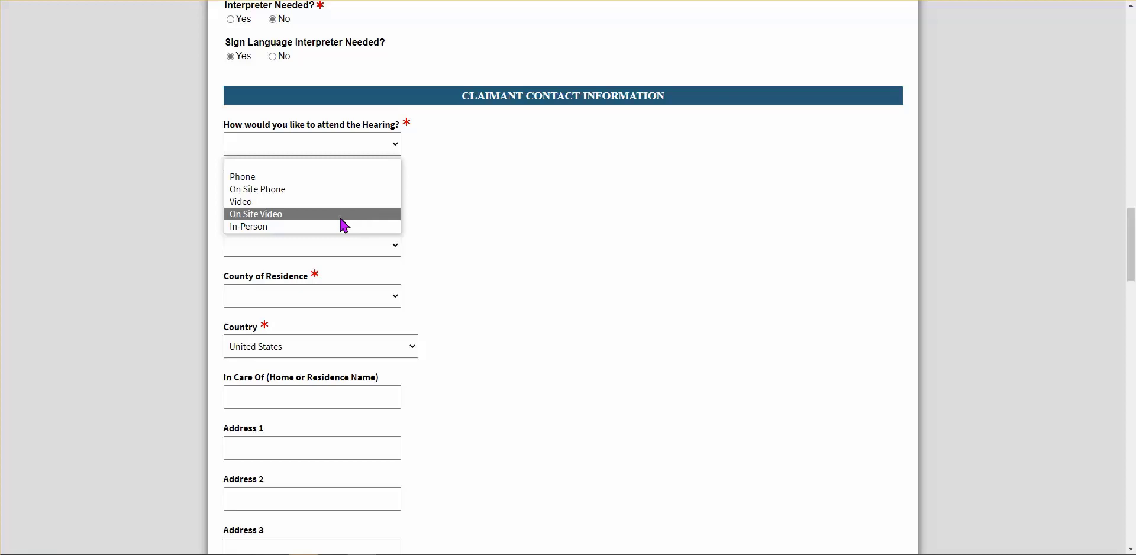
# Choose Phone attendance, Afternoon timing, and Email Address as preferred communication
pyautogui.click(501, 223)
pyautogui.click(275, 148)
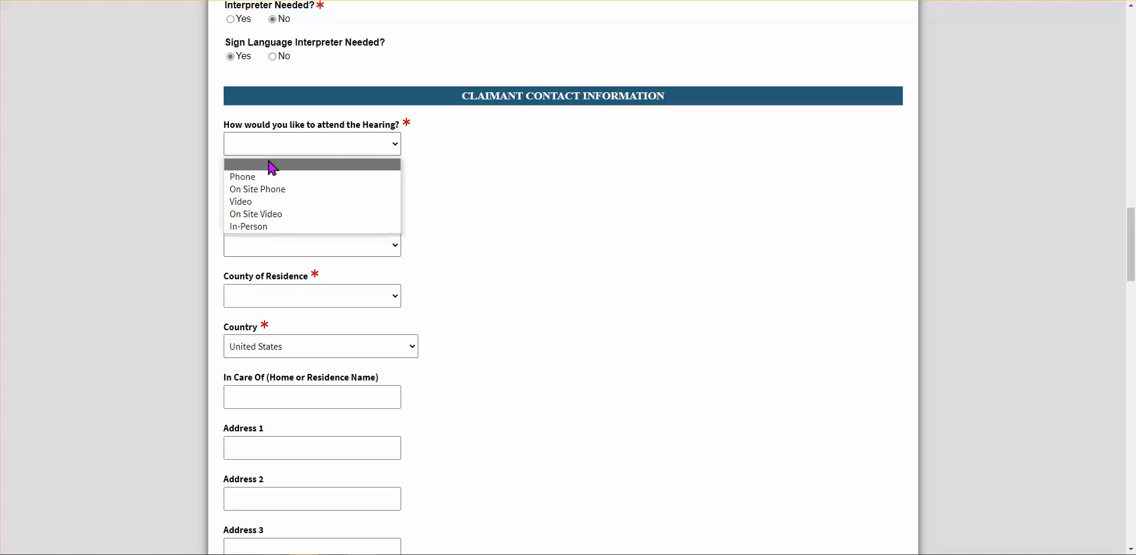
pyautogui.click(248, 177)
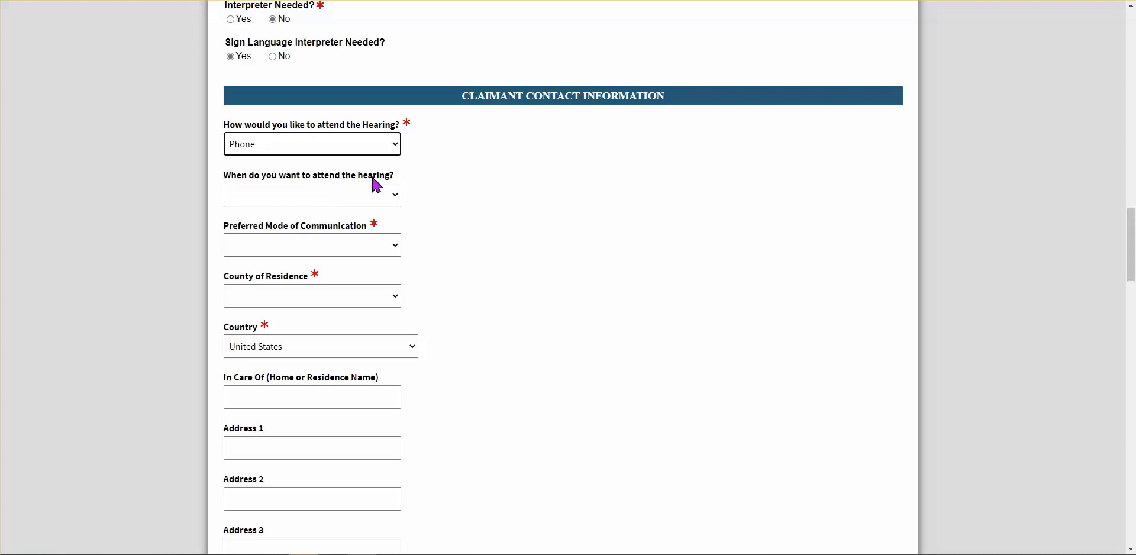
pyautogui.click(387, 196)
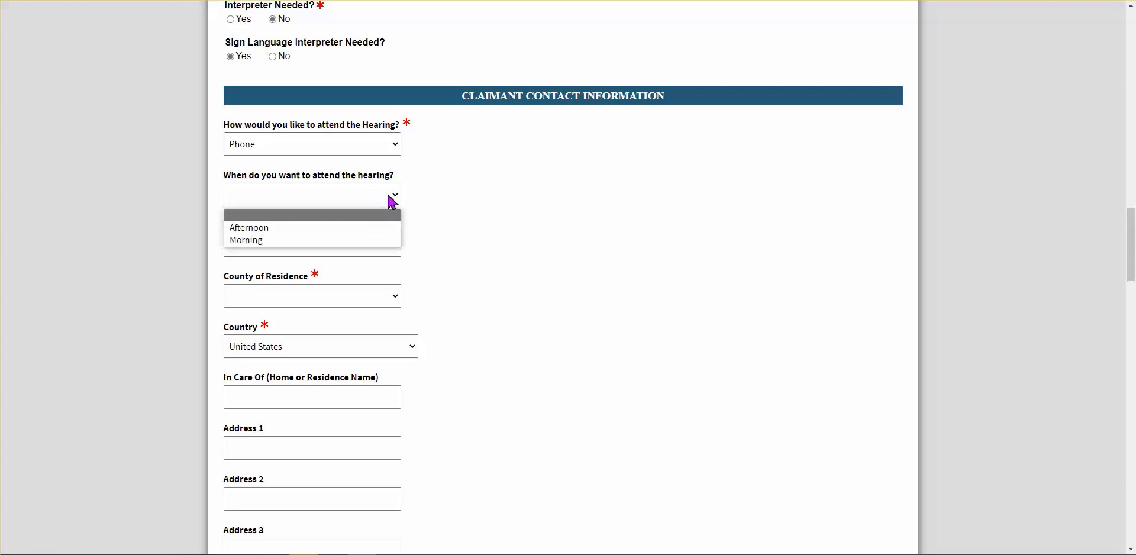
pyautogui.click(301, 229)
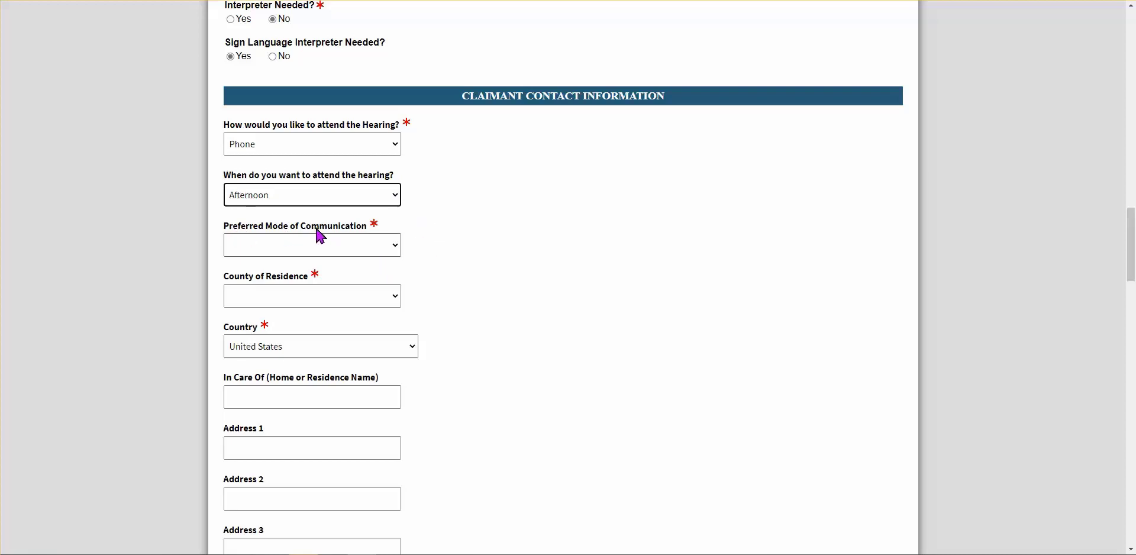
pyautogui.click(397, 254)
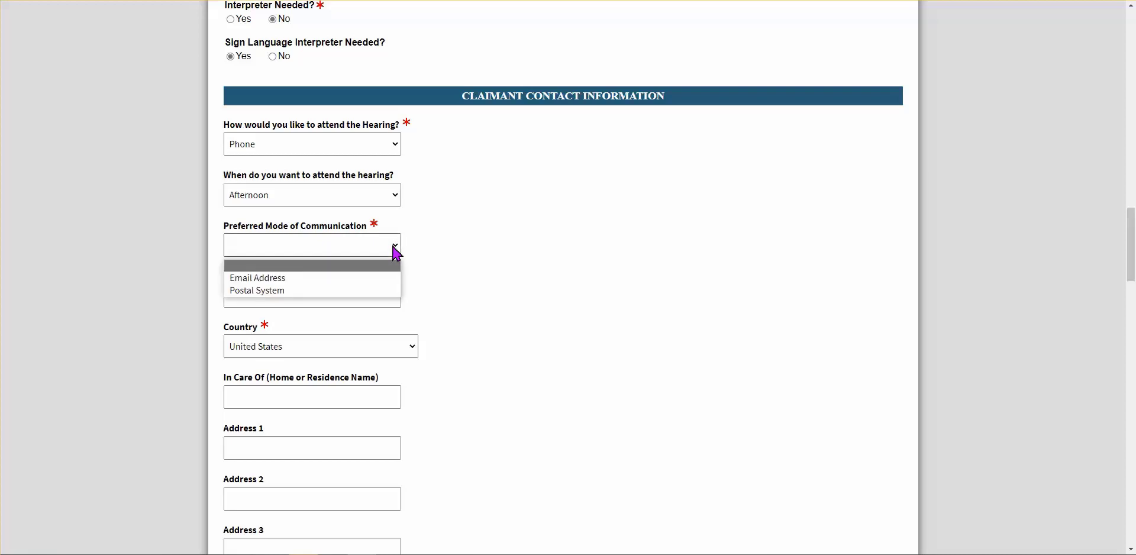
pyautogui.click(373, 279)
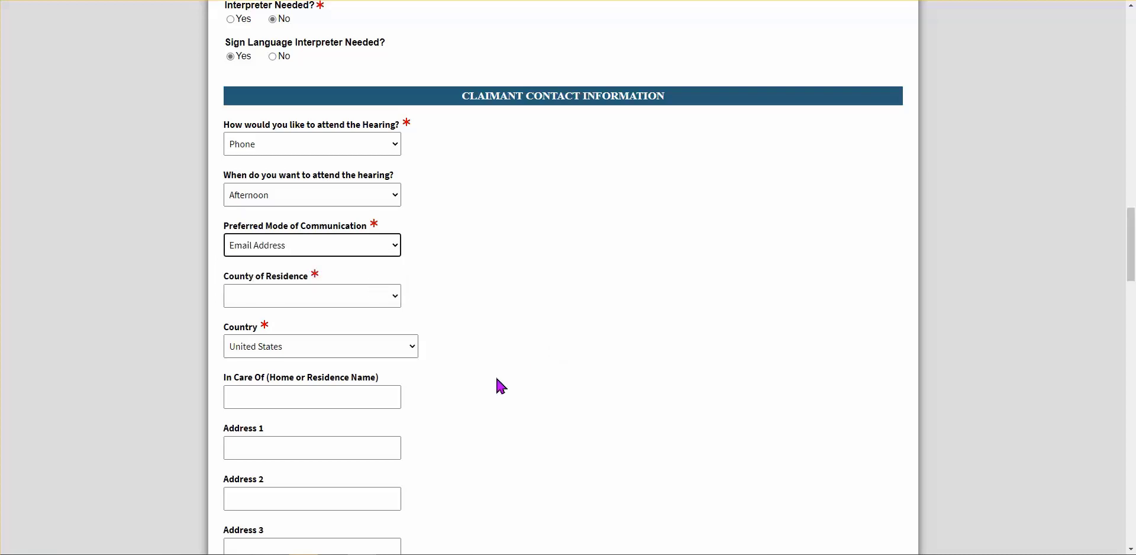
pyautogui.scroll(-1, 500, 385)
pyautogui.scroll(-3, 500, 385)
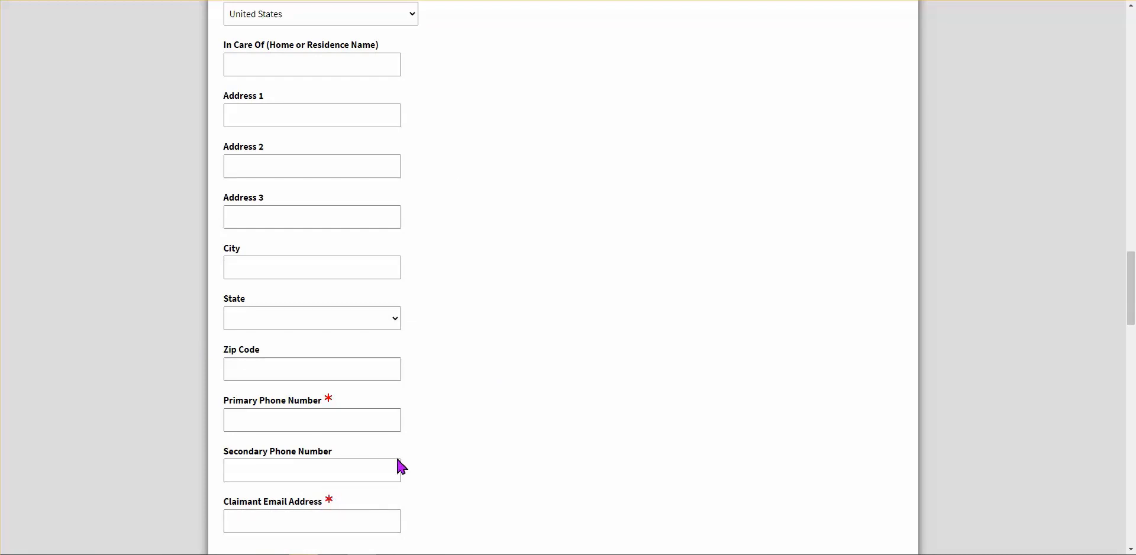
pyautogui.scroll(2, 399, 467)
pyautogui.scroll(1, 375, 121)
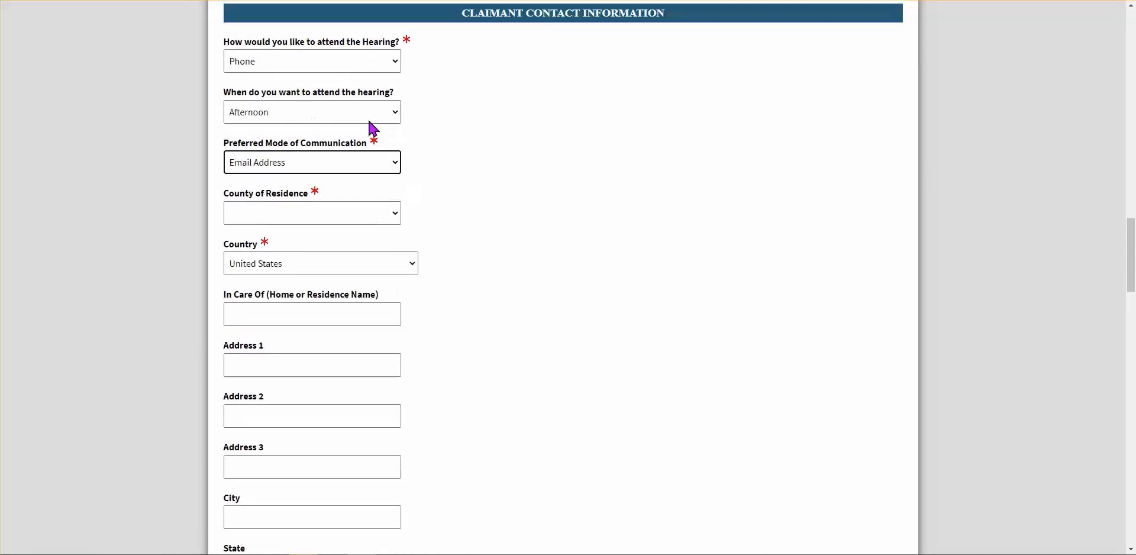
pyautogui.click(262, 170)
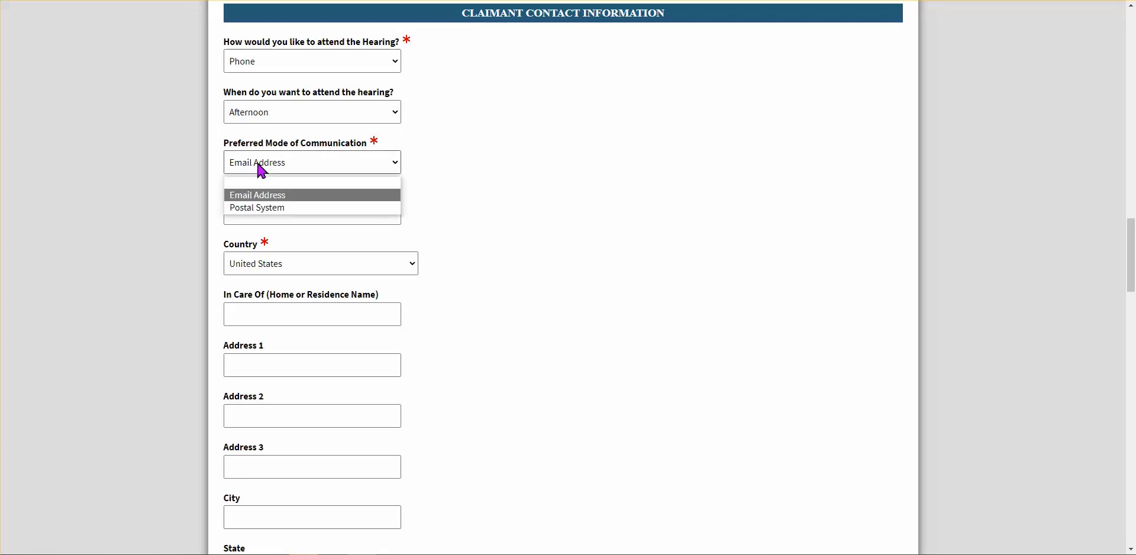
pyautogui.click(277, 213)
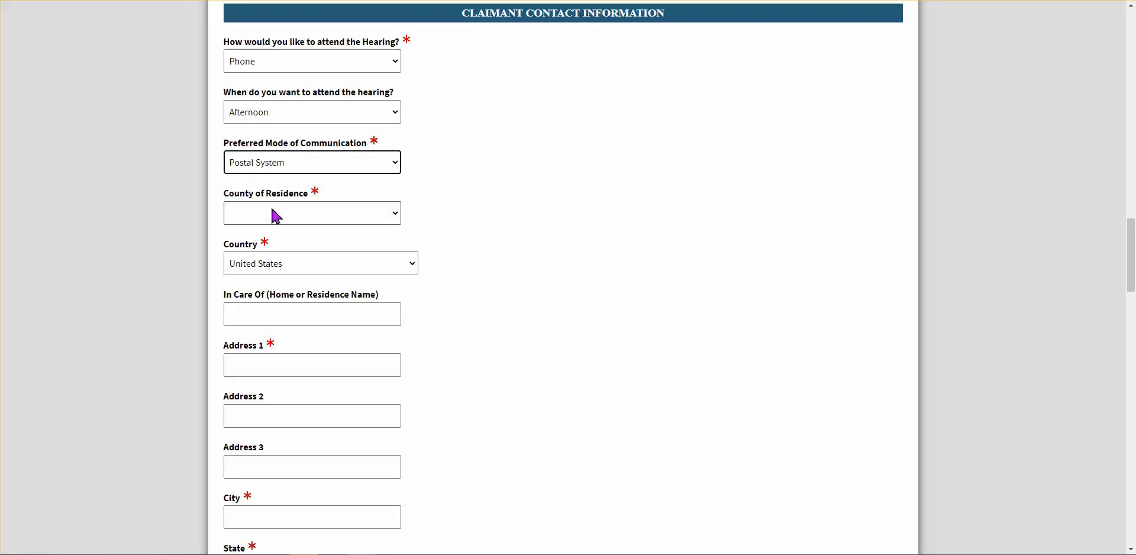
pyautogui.scroll(-1, 470, 382)
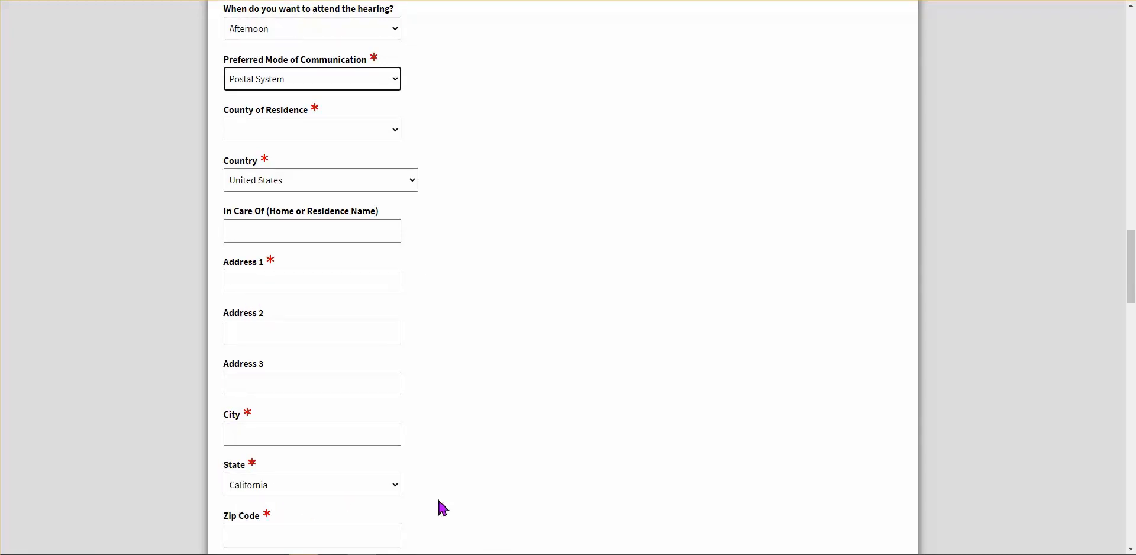
pyautogui.scroll(1, 437, 505)
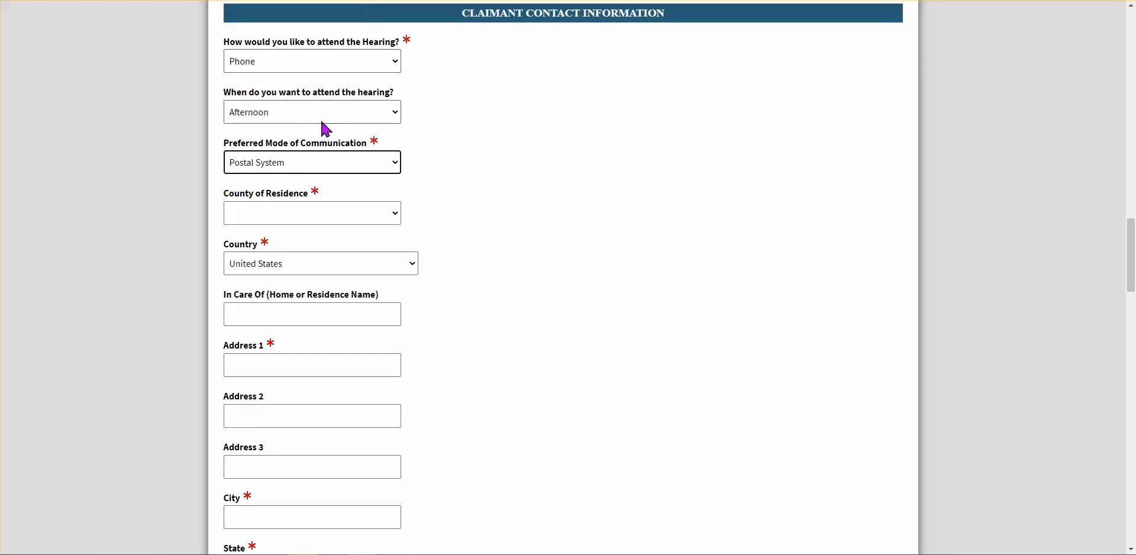
pyautogui.click(392, 164)
pyautogui.click(291, 195)
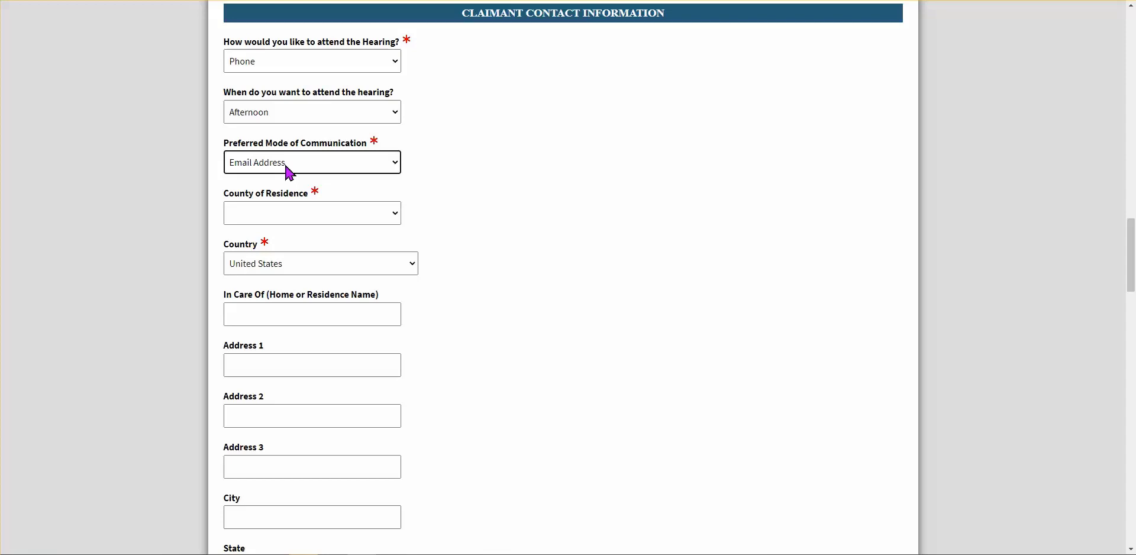
# Change the preferred communication mode from Email Address to Postal System
pyautogui.click(398, 167)
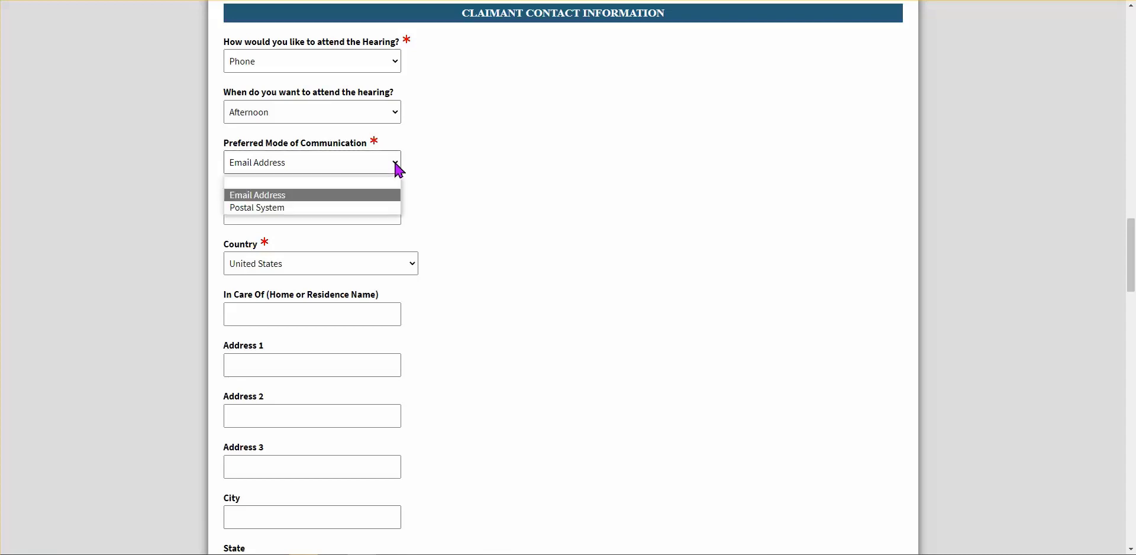
pyautogui.click(246, 208)
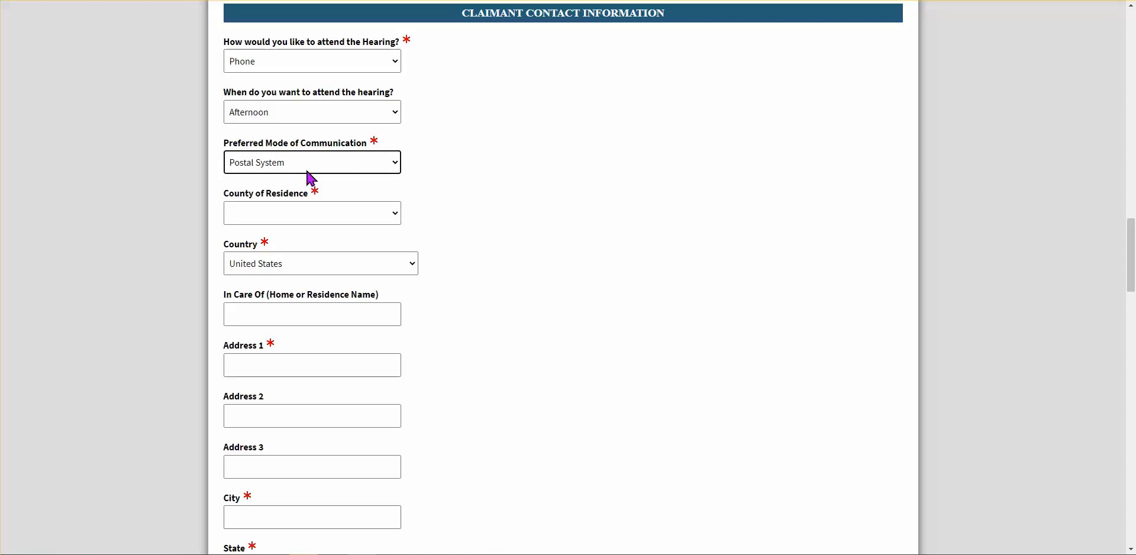
# Set county of residence to Sacramento County, leaving In Care Of empty
pyautogui.click(316, 221)
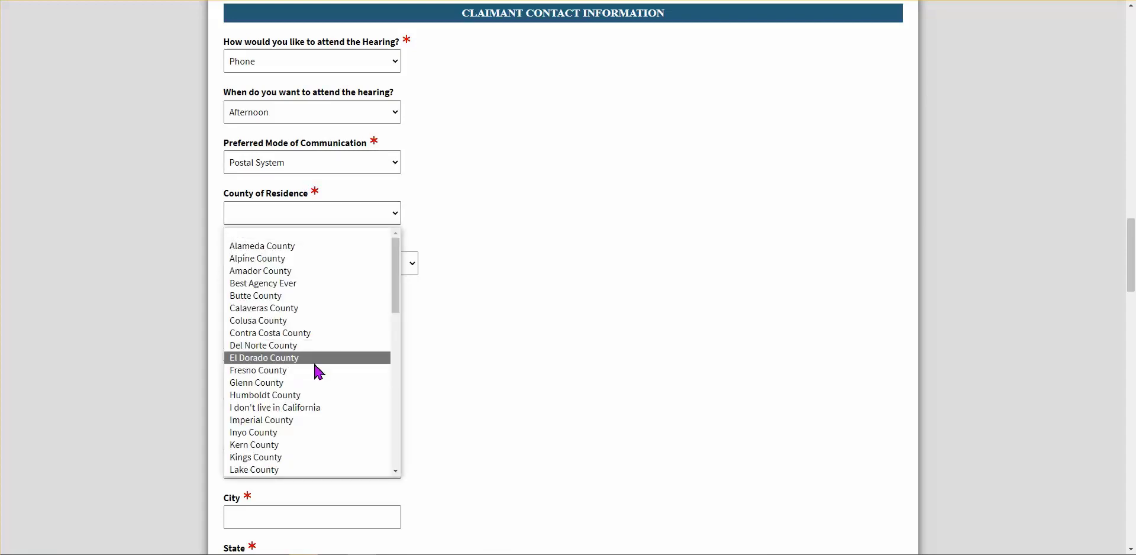
pyautogui.scroll(-8, 318, 370)
pyautogui.scroll(-4, 319, 362)
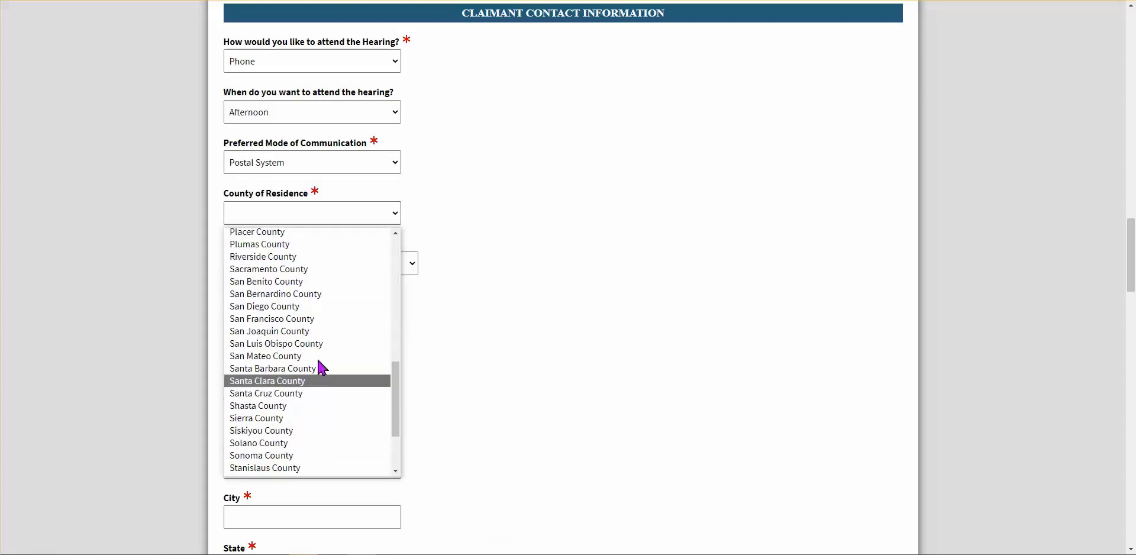
pyautogui.scroll(3, 297, 329)
pyautogui.click(281, 307)
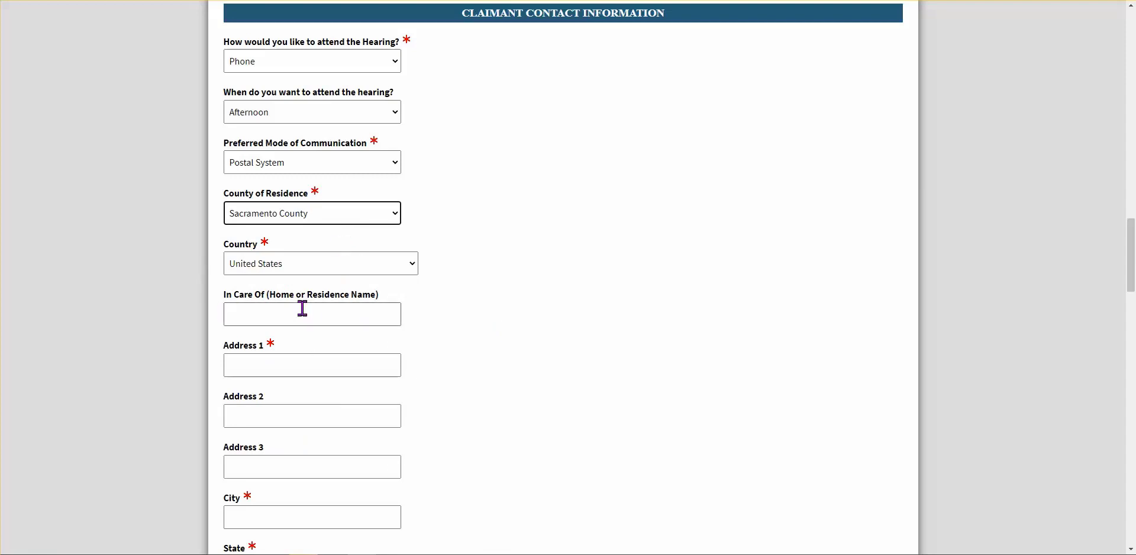
pyautogui.click(270, 308)
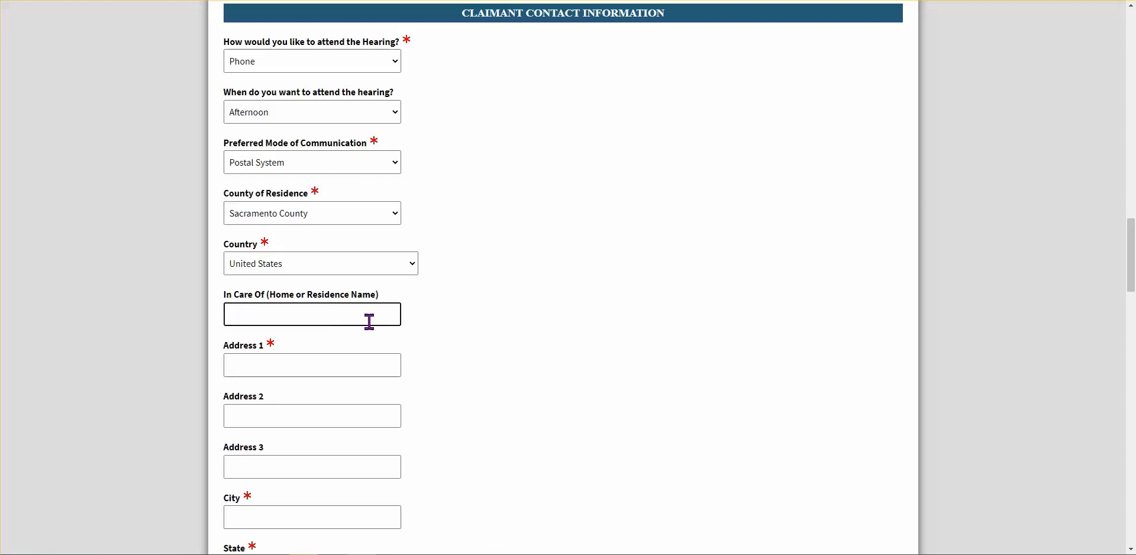
pyautogui.write('C/O')
pyautogui.moveTo(271, 313); pyautogui.dragTo(212, 317)
pyautogui.press('BackSpace')
# Enter the claimant's street address in Address 1 and their city
pyautogui.click(258, 359)
pyautogui.click(271, 358)
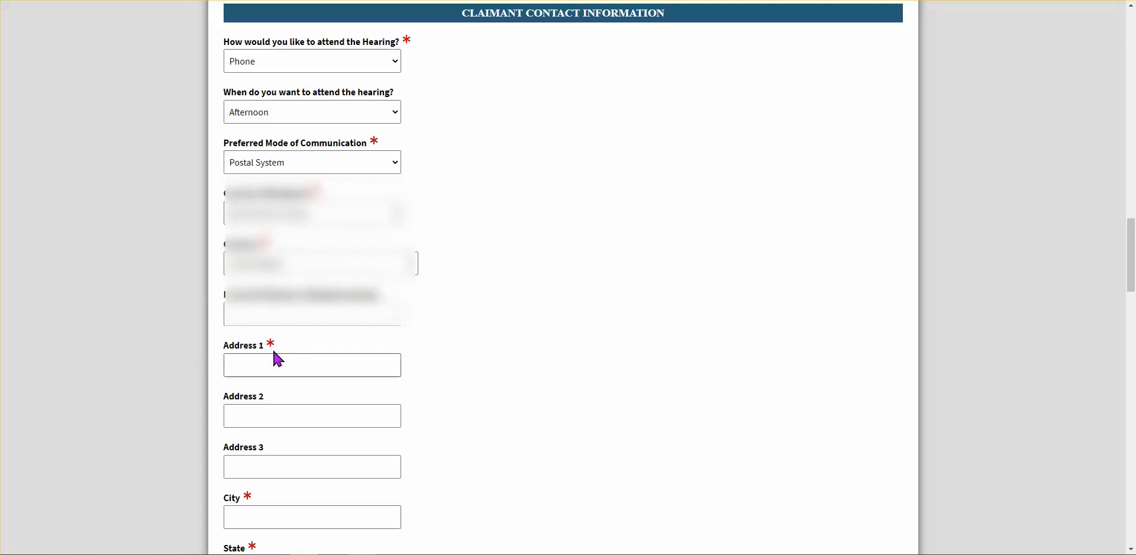
pyautogui.write('123')
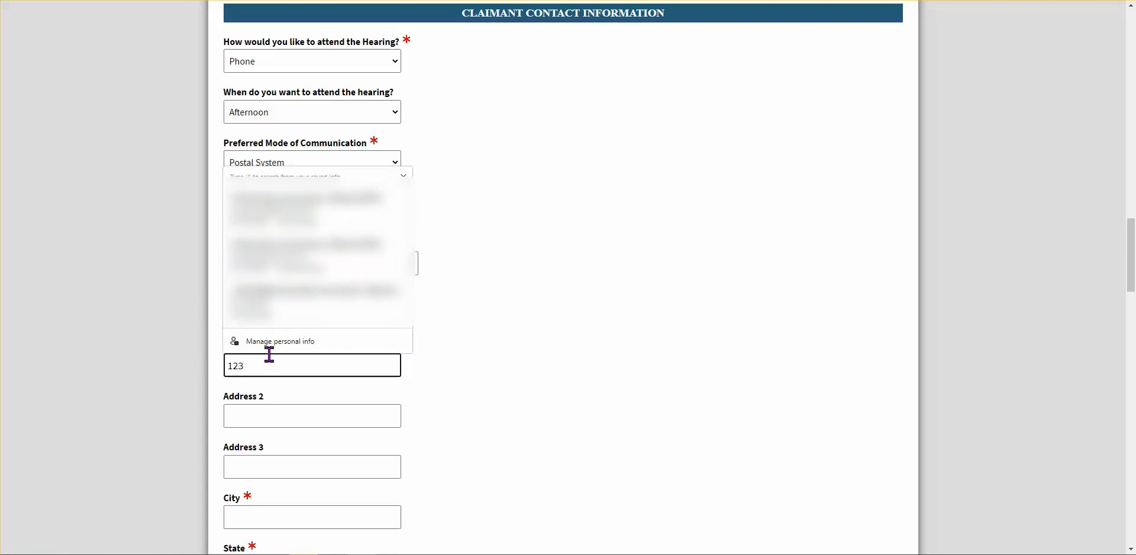
pyautogui.write(' Elm St')
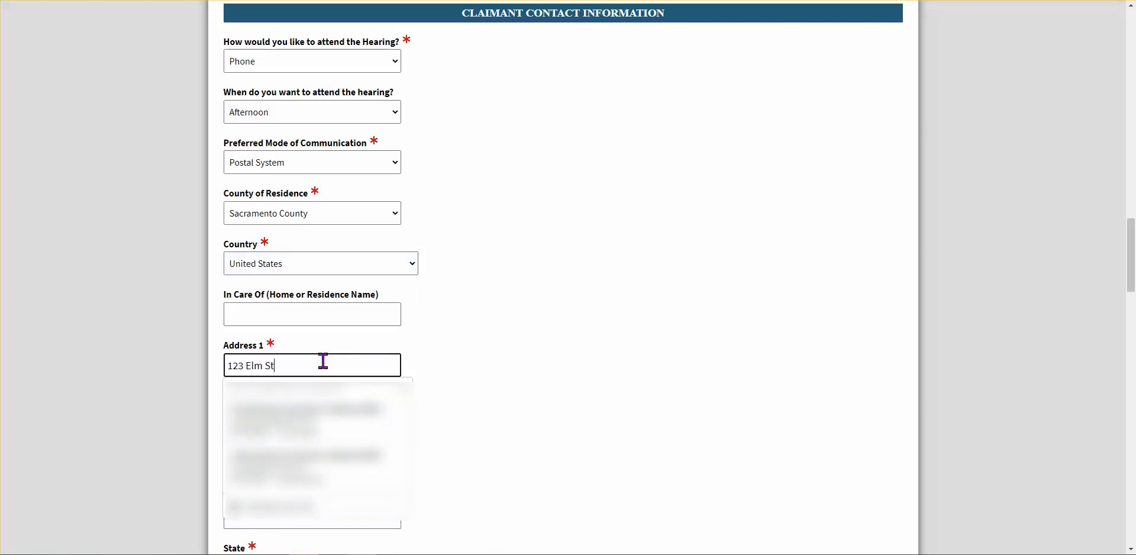
pyautogui.click(569, 390)
pyautogui.scroll(-1, 291, 454)
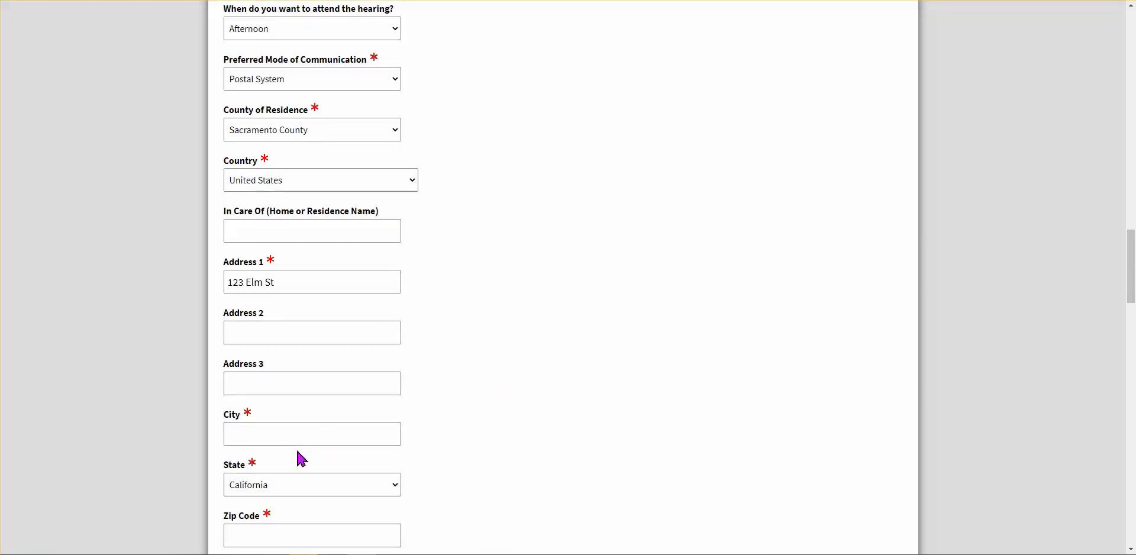
pyautogui.click(267, 325)
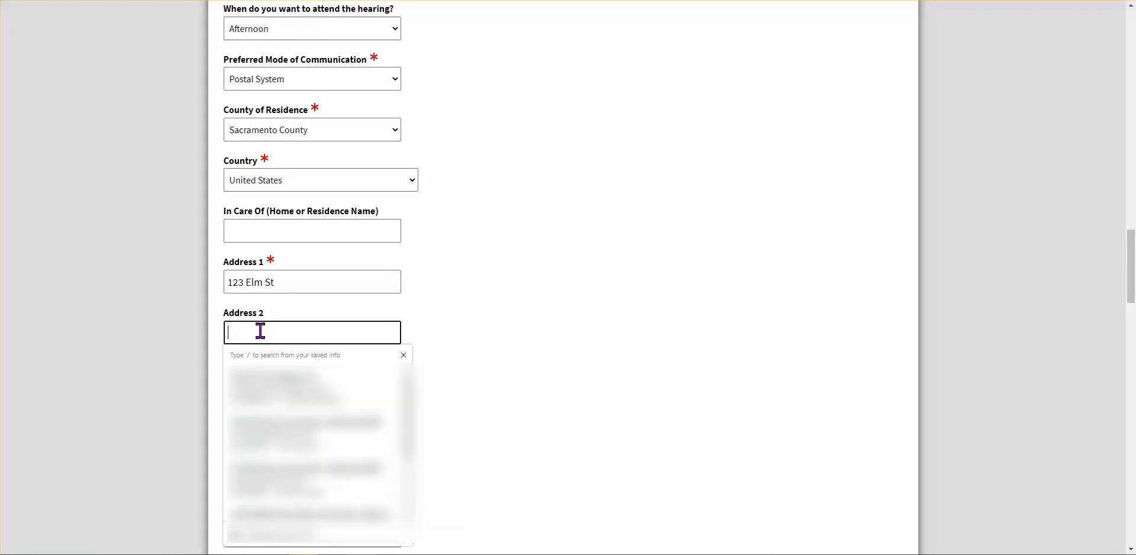
pyautogui.click(543, 368)
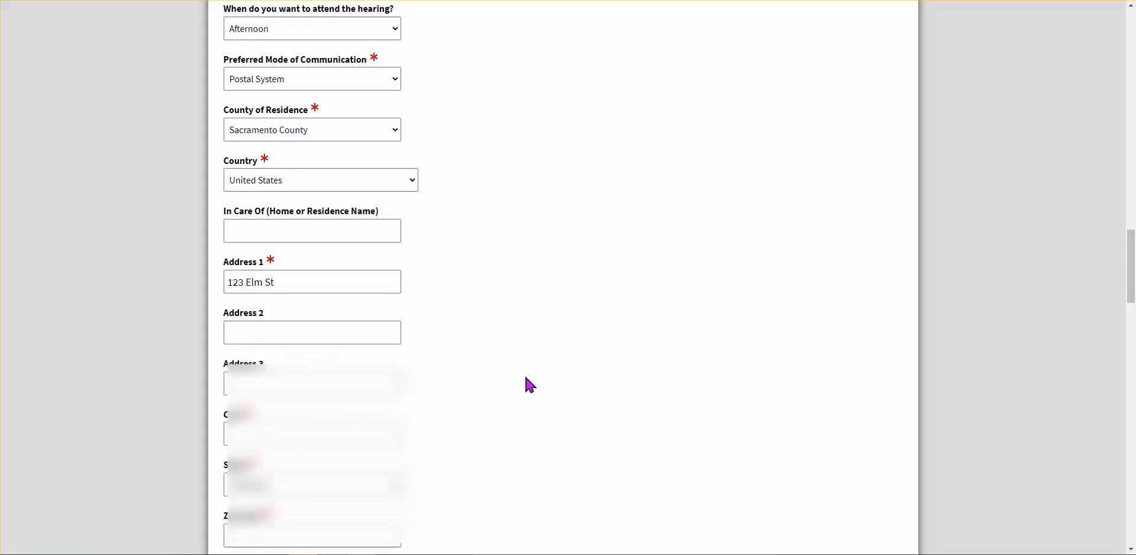
pyautogui.click(277, 439)
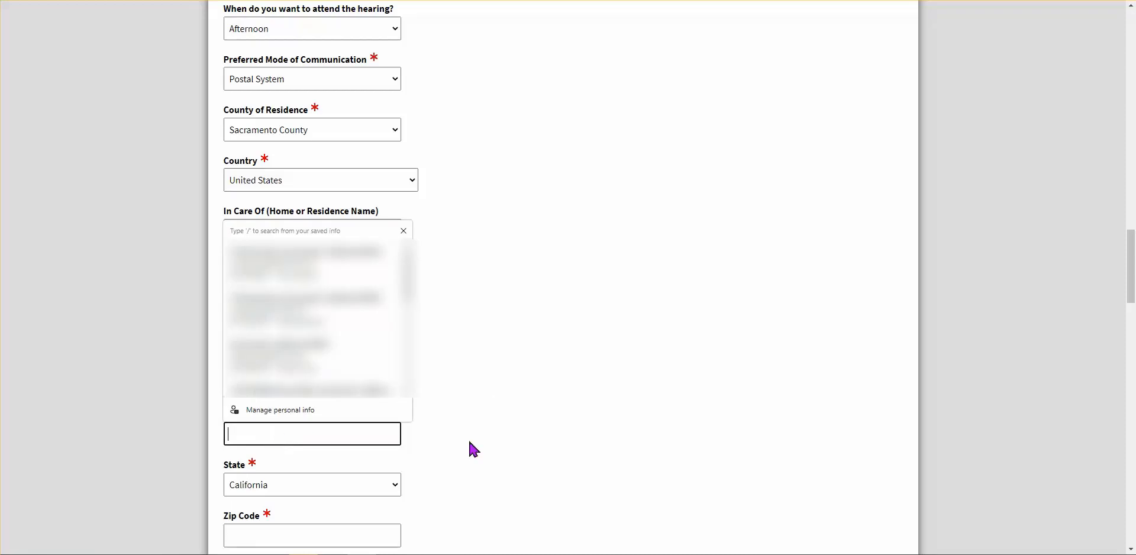
pyautogui.write('Sacram')
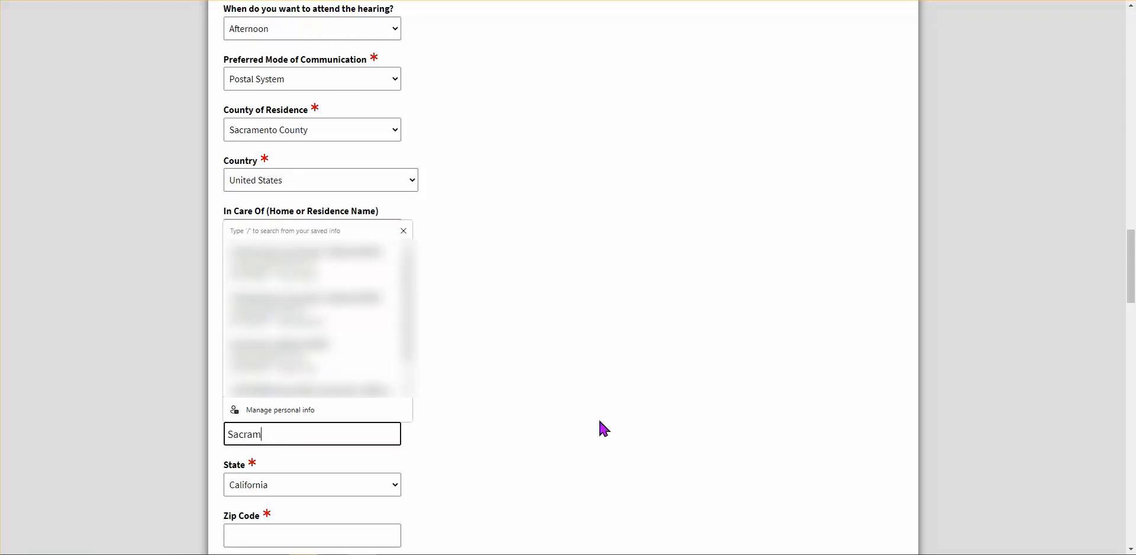
pyautogui.write('ento')
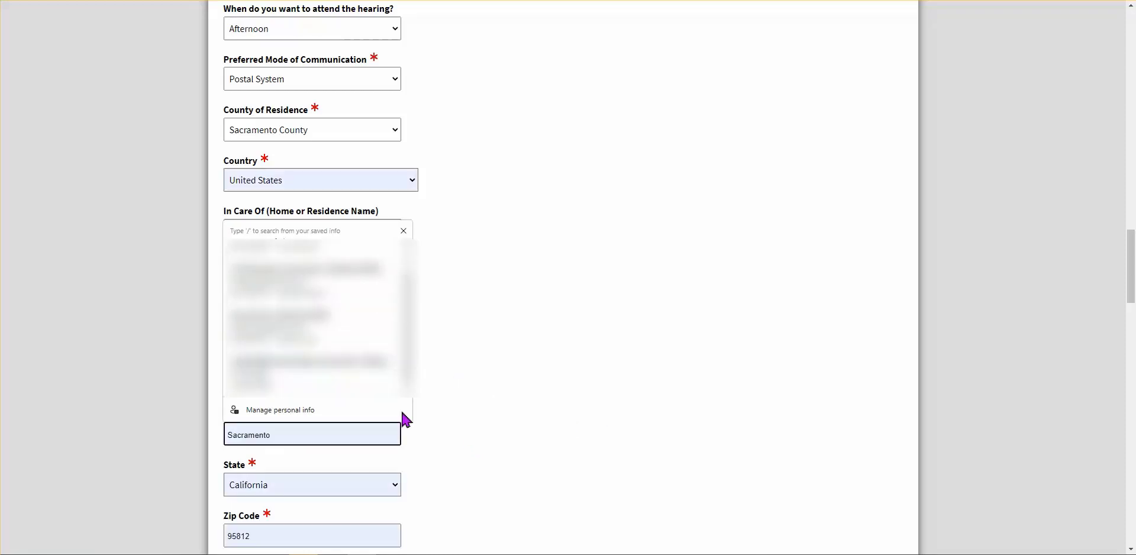
pyautogui.click(545, 471)
# Enter the claimant's ZIP code and primary phone number
pyautogui.scroll(-1, 545, 470)
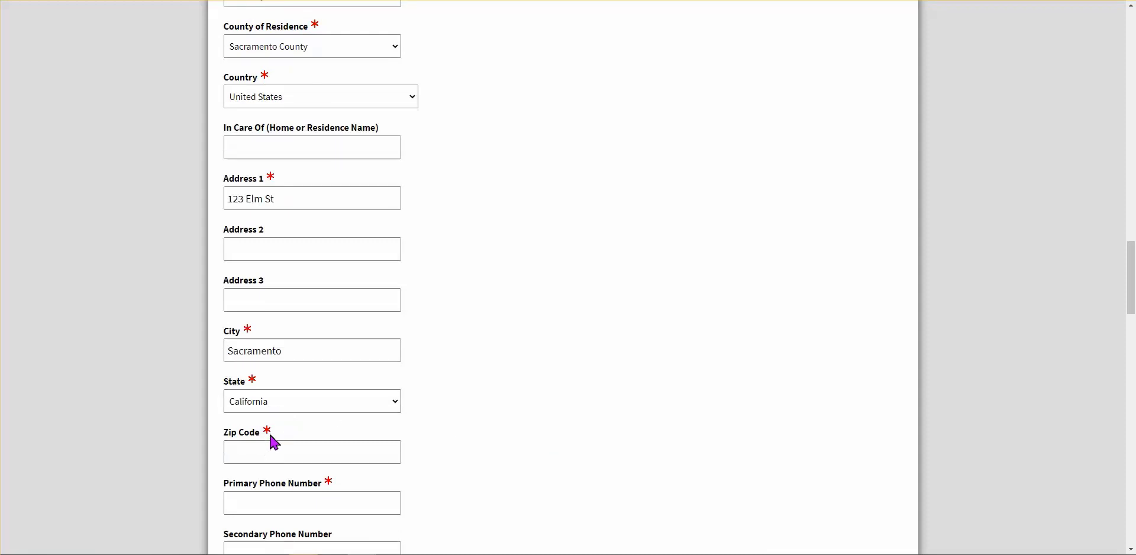
pyautogui.click(310, 455)
pyautogui.write('95814')
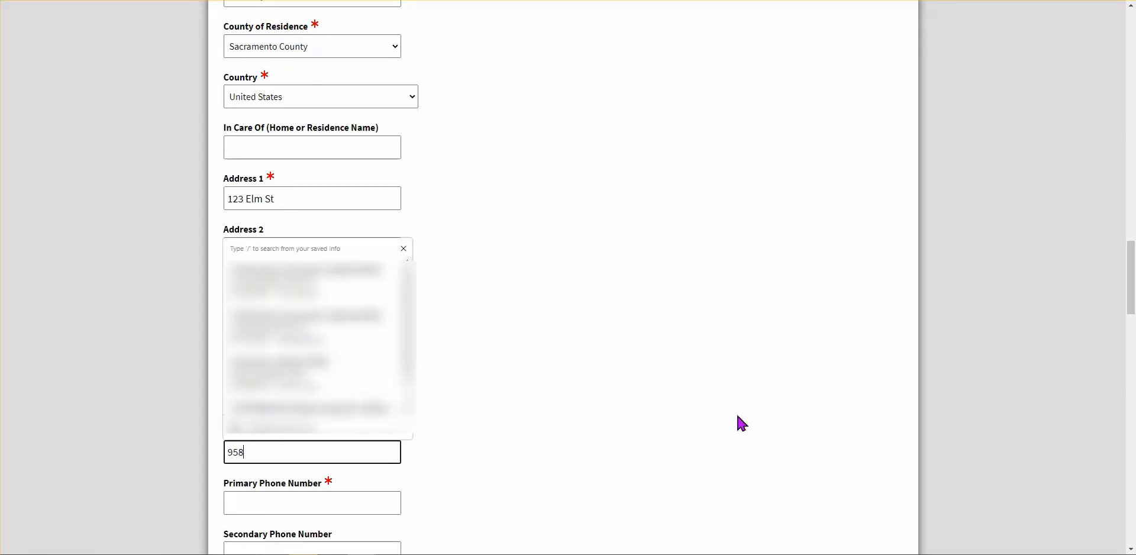
pyautogui.click(669, 372)
pyautogui.scroll(-2, 474, 464)
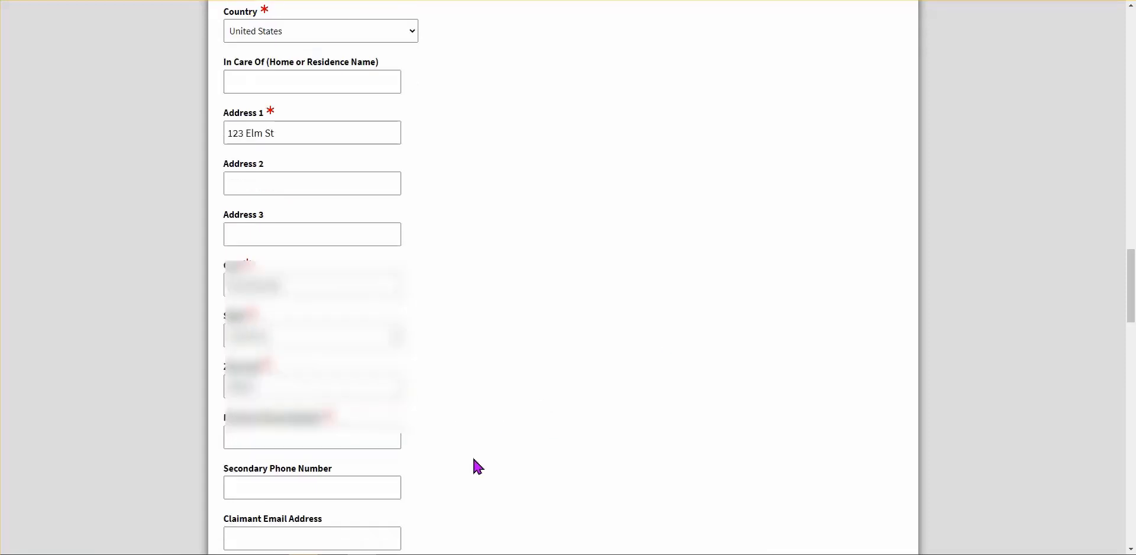
pyautogui.click(345, 337)
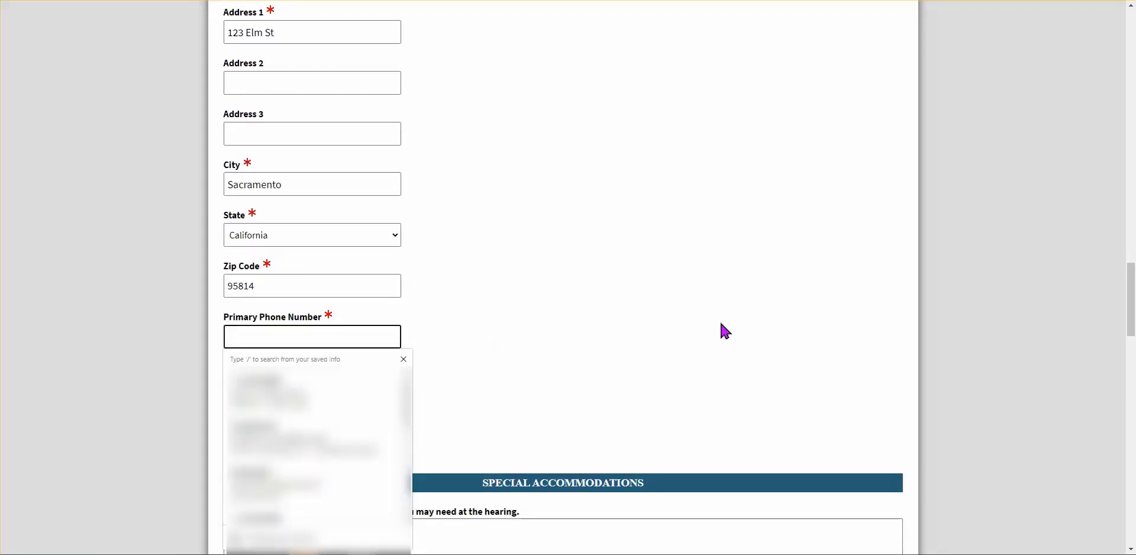
pyautogui.write('91')
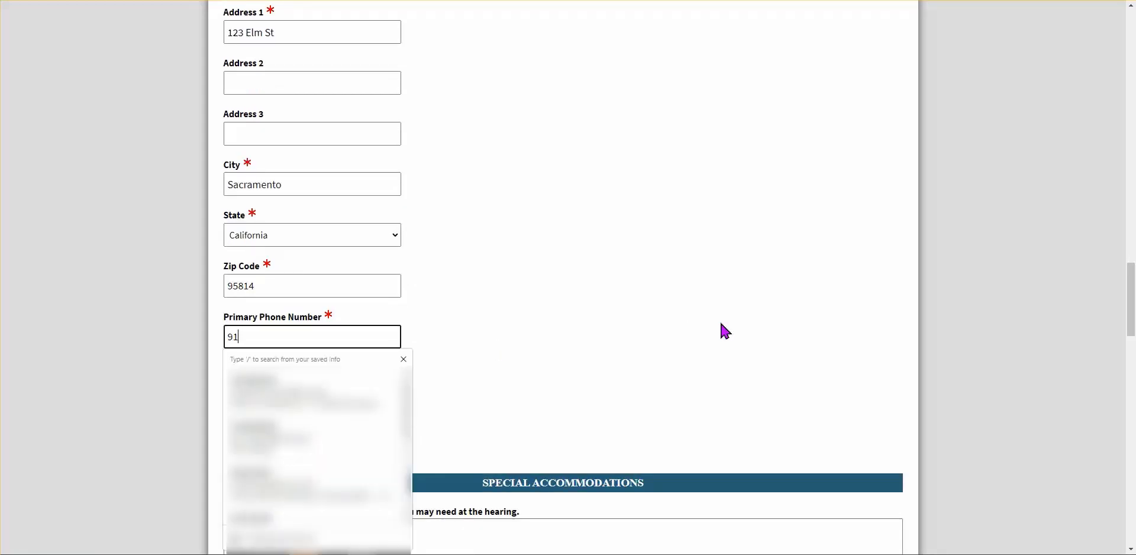
pyautogui.write('6) 123-4567')
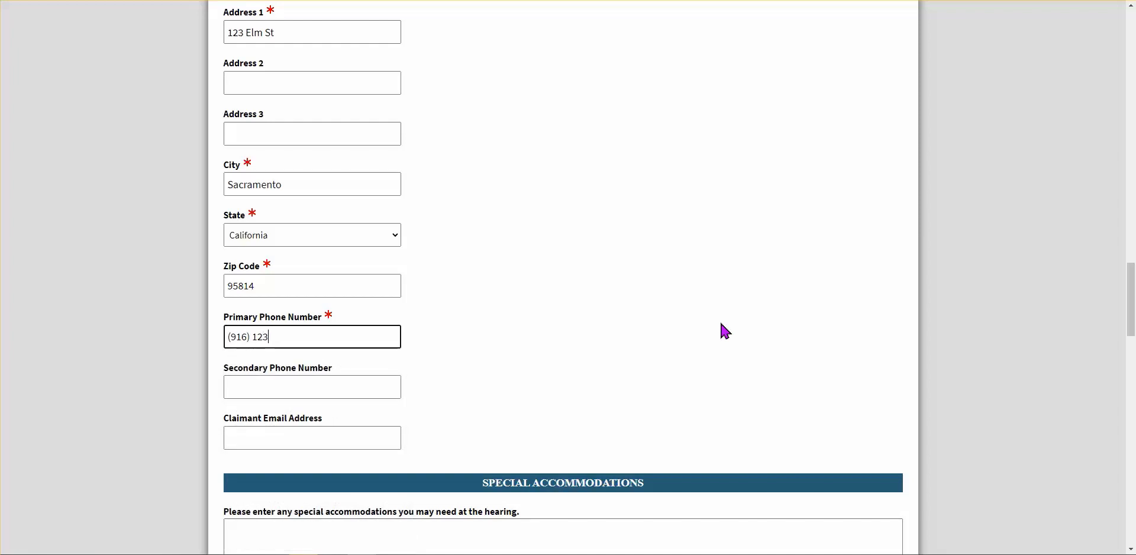
pyautogui.click(480, 393)
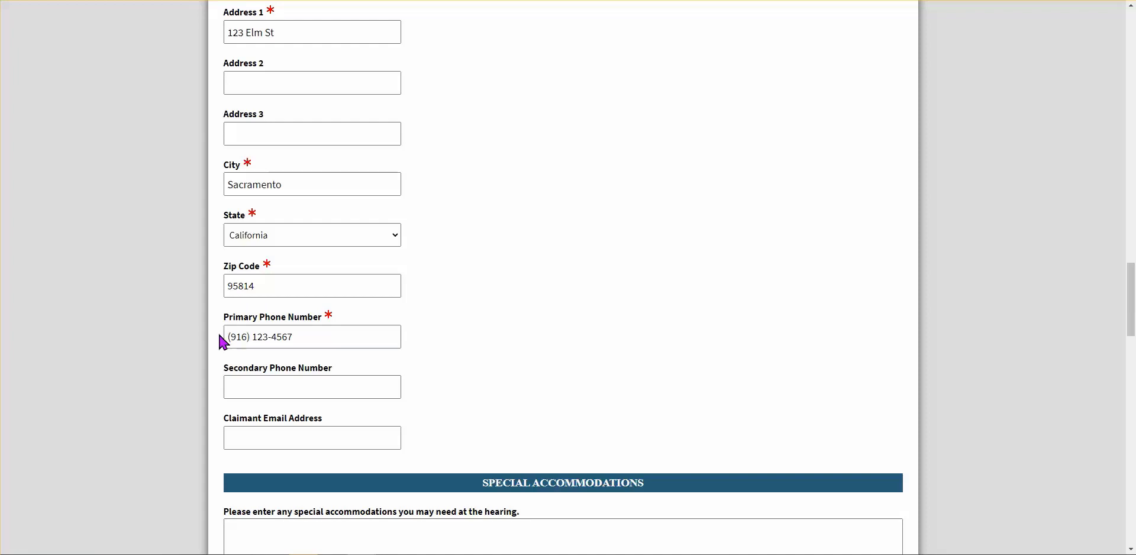
pyautogui.scroll(1, 491, 371)
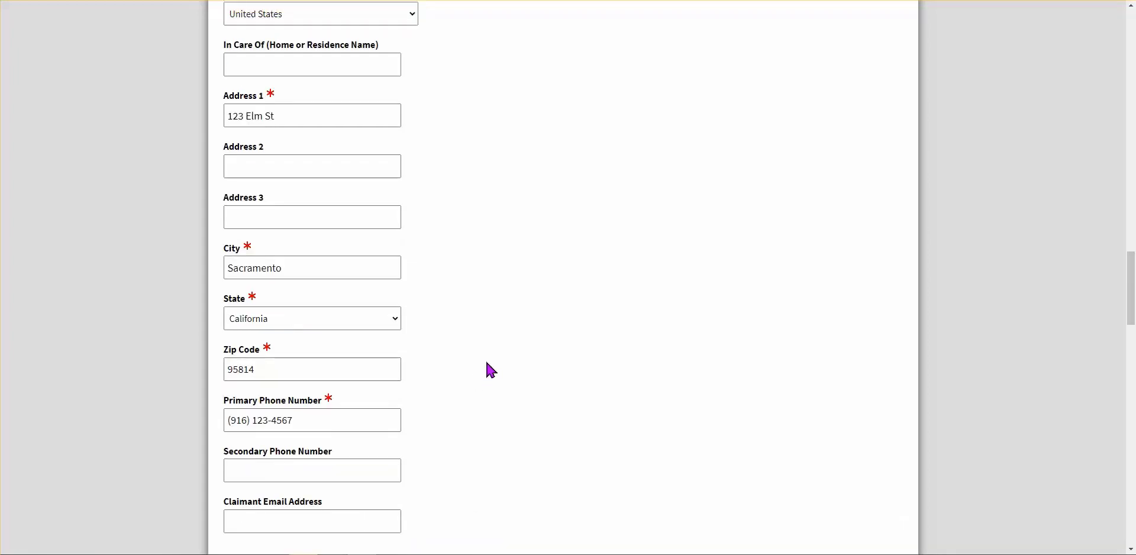
pyautogui.scroll(3, 488, 363)
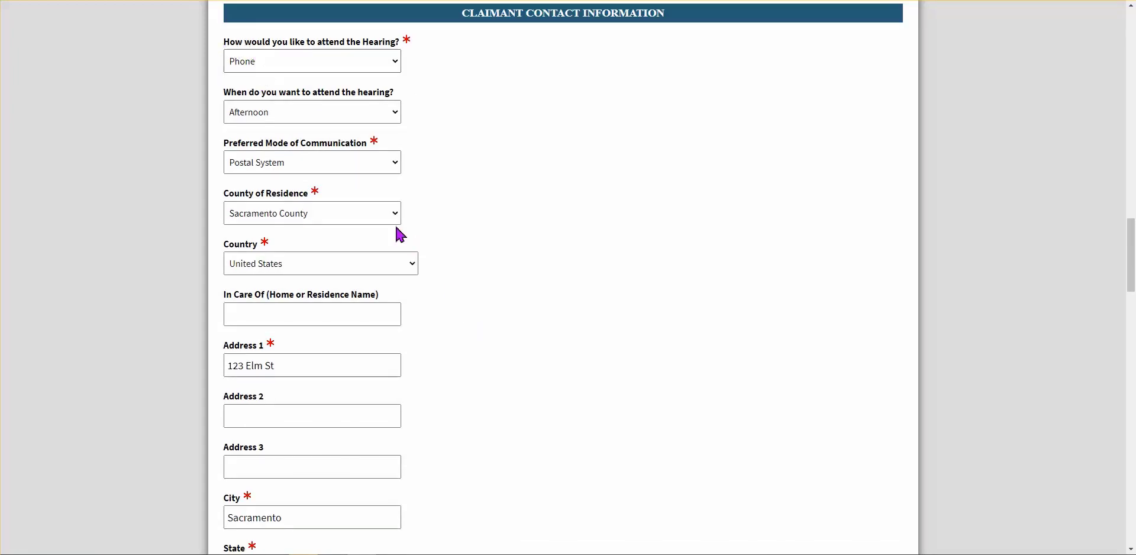
pyautogui.scroll(-1, 461, 293)
pyautogui.scroll(-2, 461, 292)
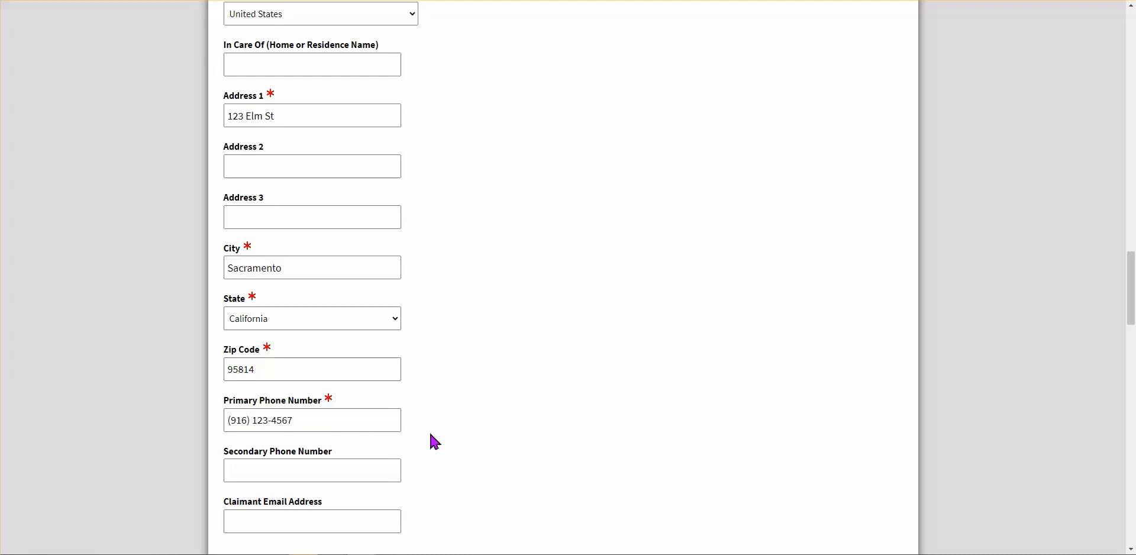
pyautogui.scroll(-1, 435, 442)
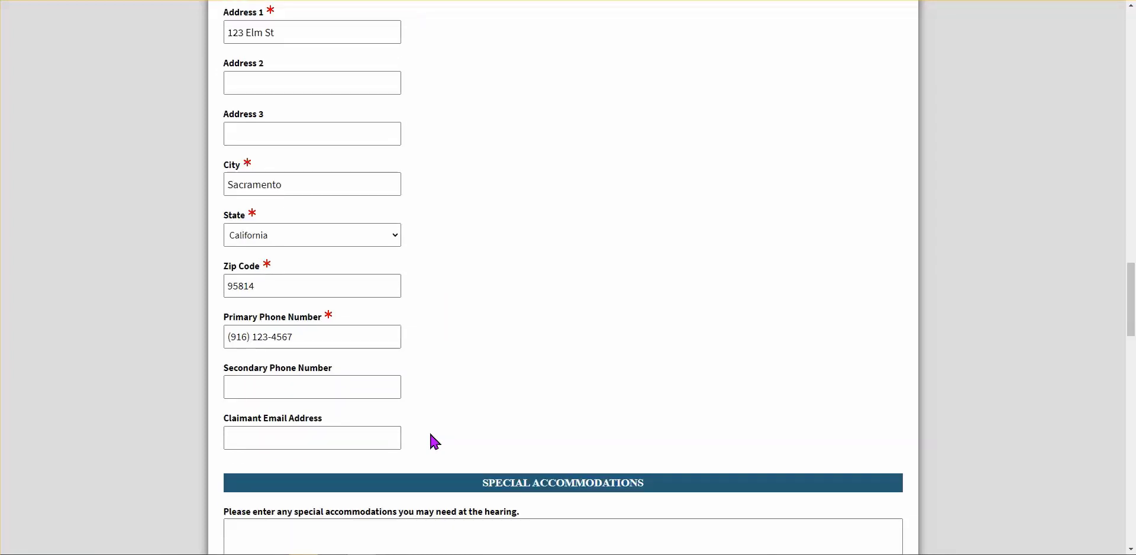
pyautogui.scroll(-1, 427, 387)
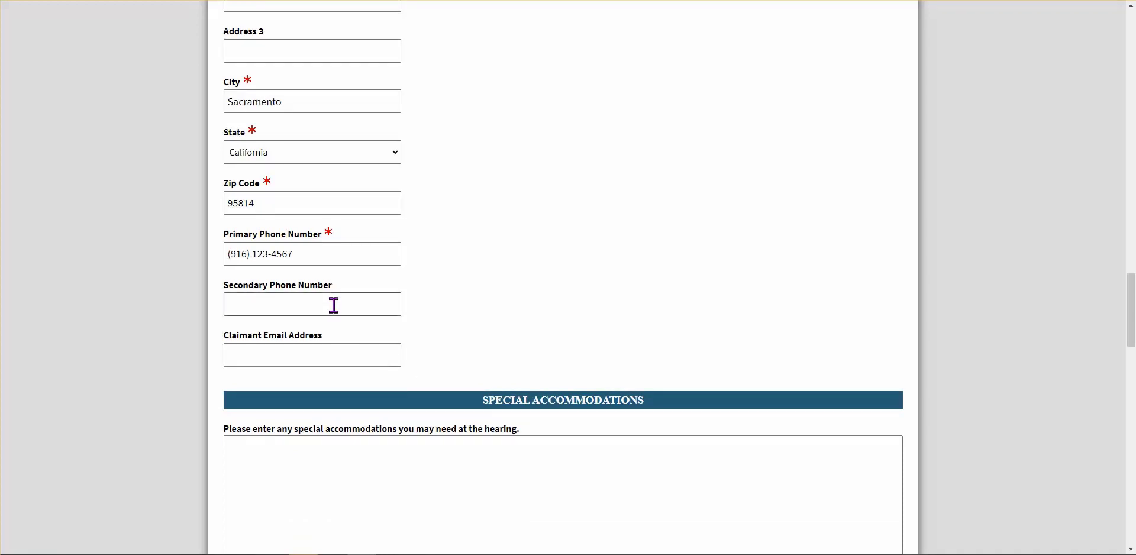
# Fill the Claimant Email Address field from the saved autofill entry
pyautogui.click(281, 362)
pyautogui.click(513, 357)
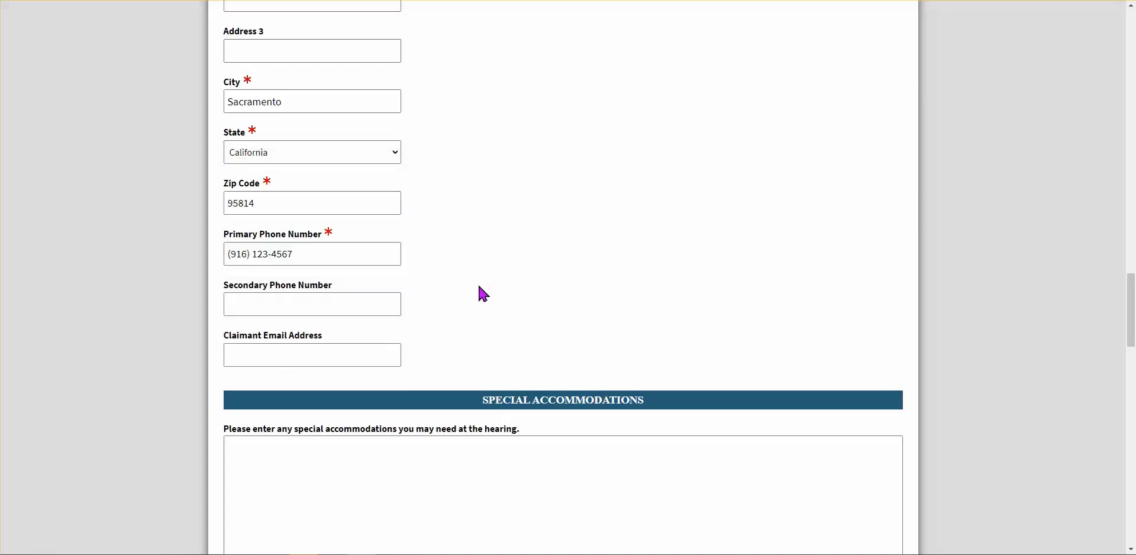
pyautogui.click(294, 351)
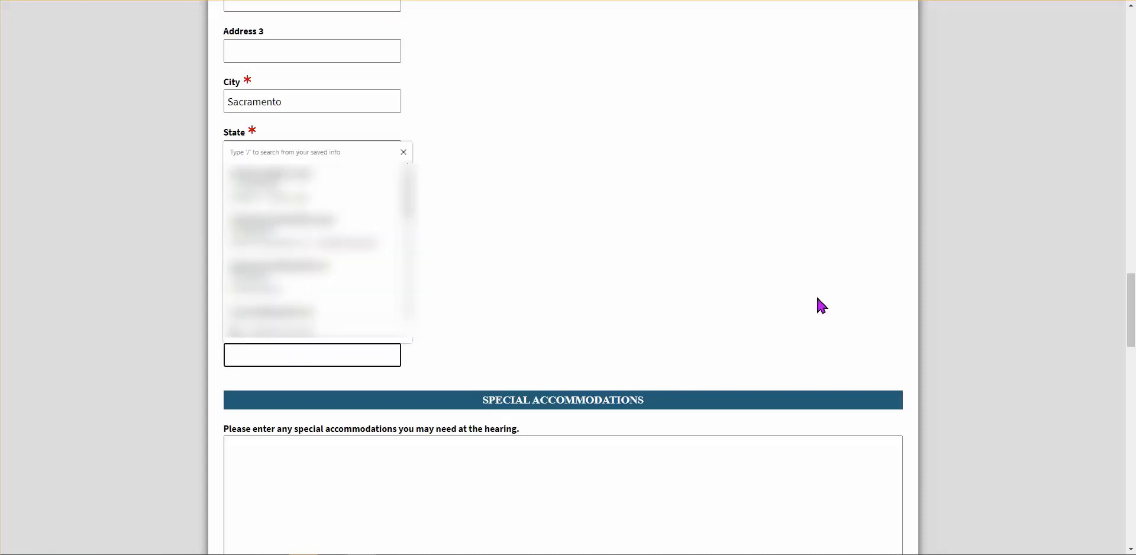
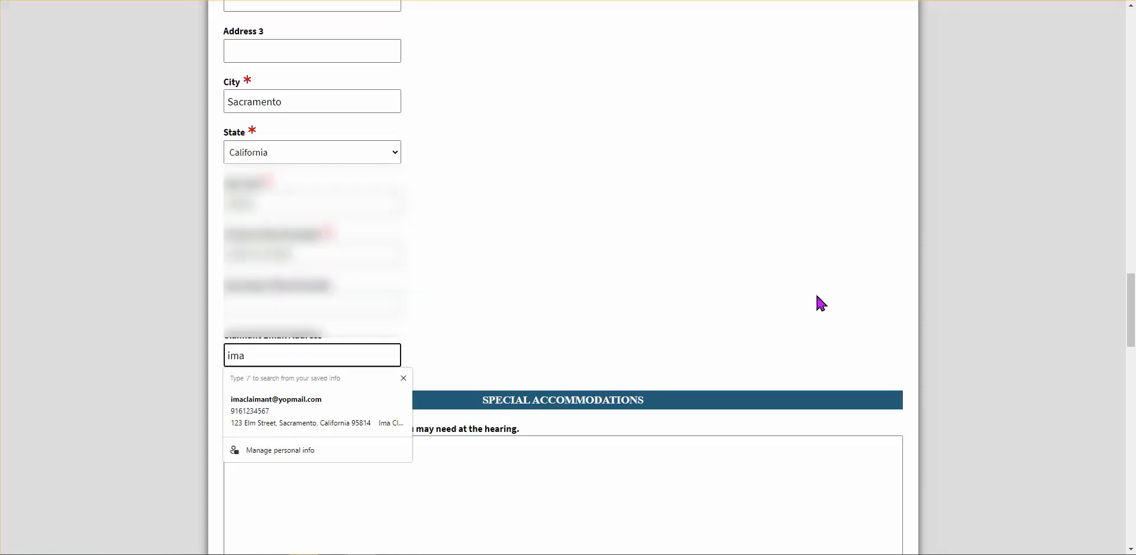
pyautogui.click(309, 406)
pyautogui.scroll(-1, 520, 282)
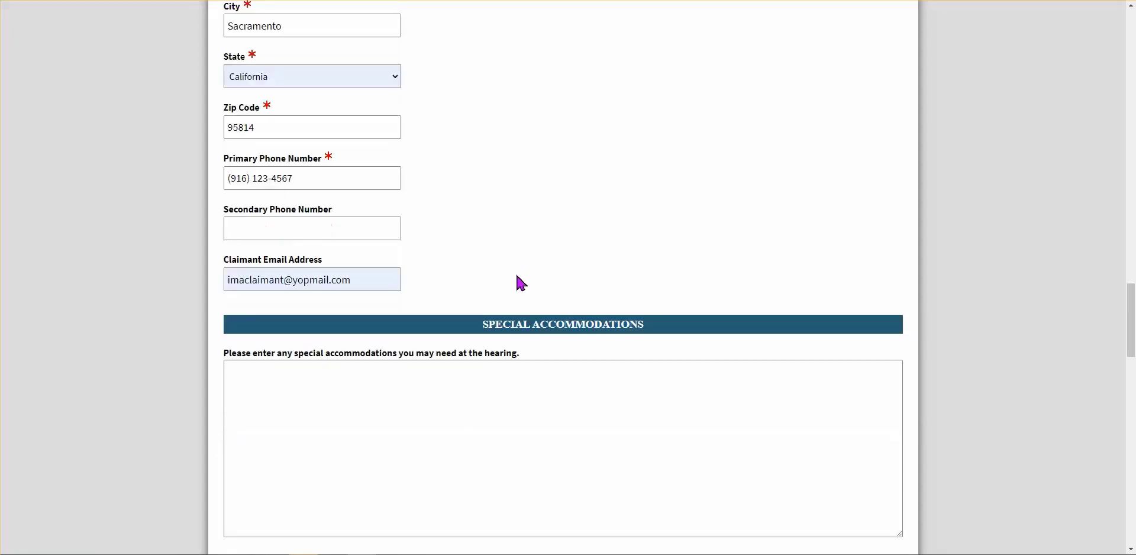
pyautogui.scroll(-1, 516, 274)
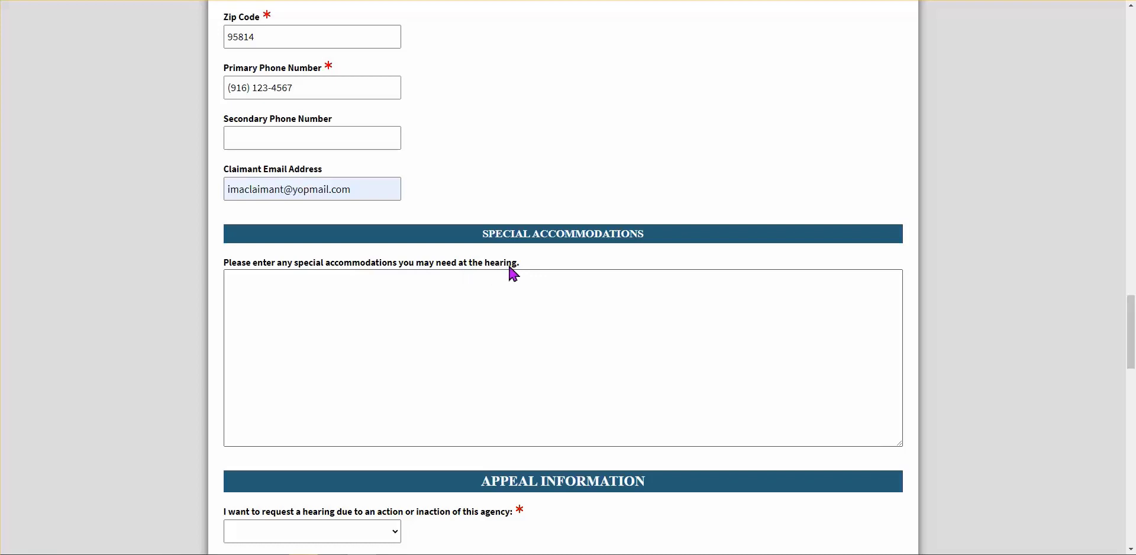
# Enter 'Wheel Chair access.' and 'Large print or large font (14pt +)' as accommodations
pyautogui.click(357, 296)
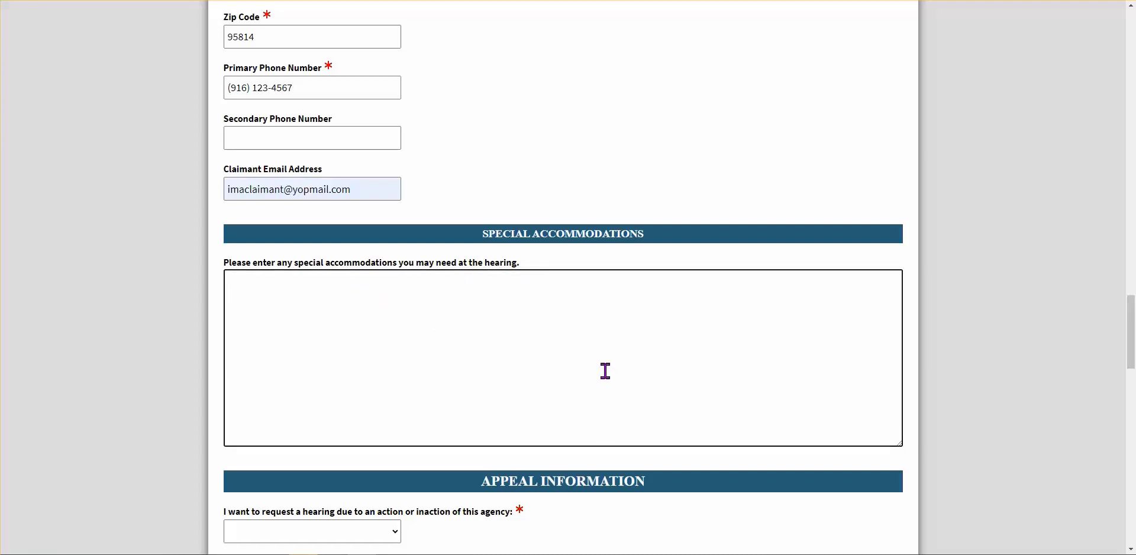
pyautogui.write('Wheel Chair access.')
pyautogui.write('Large p')
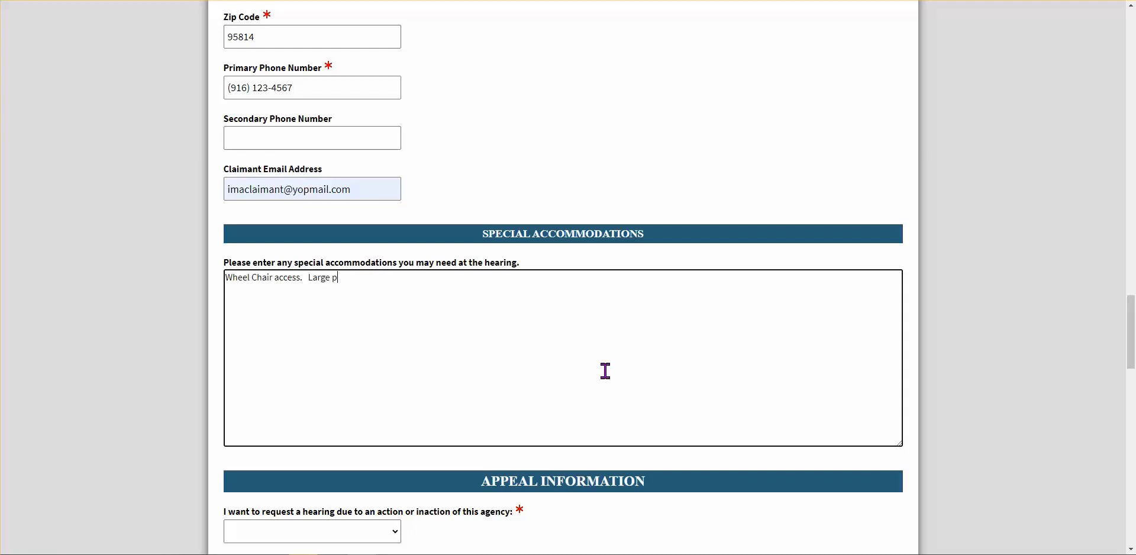
pyautogui.write('rint or large font (14pt +')
# Choose Sacramento County as the agency and CalFresh as the program, leaving the notice of action date blank
pyautogui.scroll(-2, 603, 370)
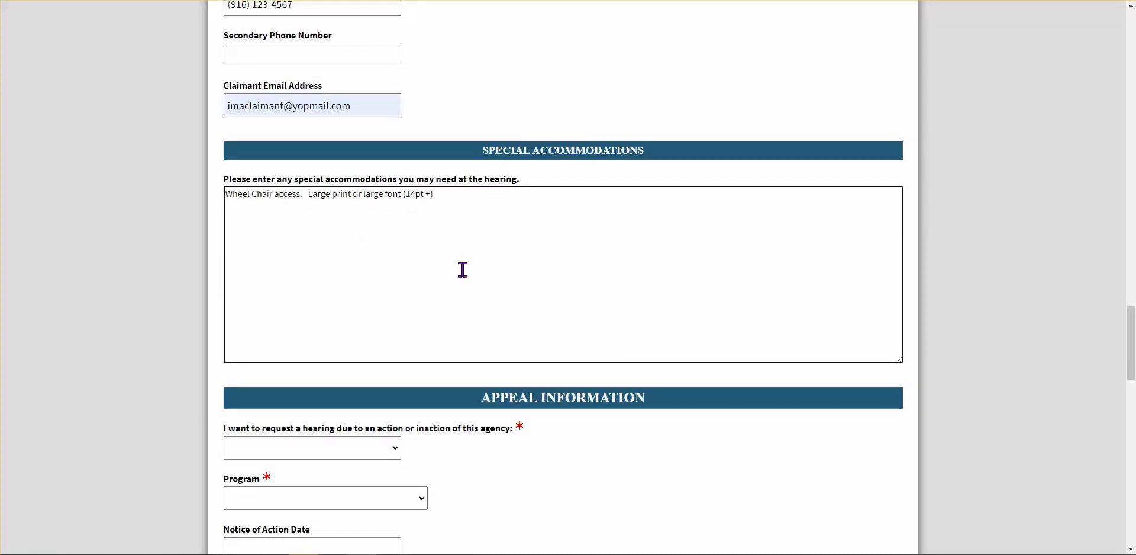
pyautogui.scroll(-3, 590, 284)
pyautogui.scroll(-2, 592, 292)
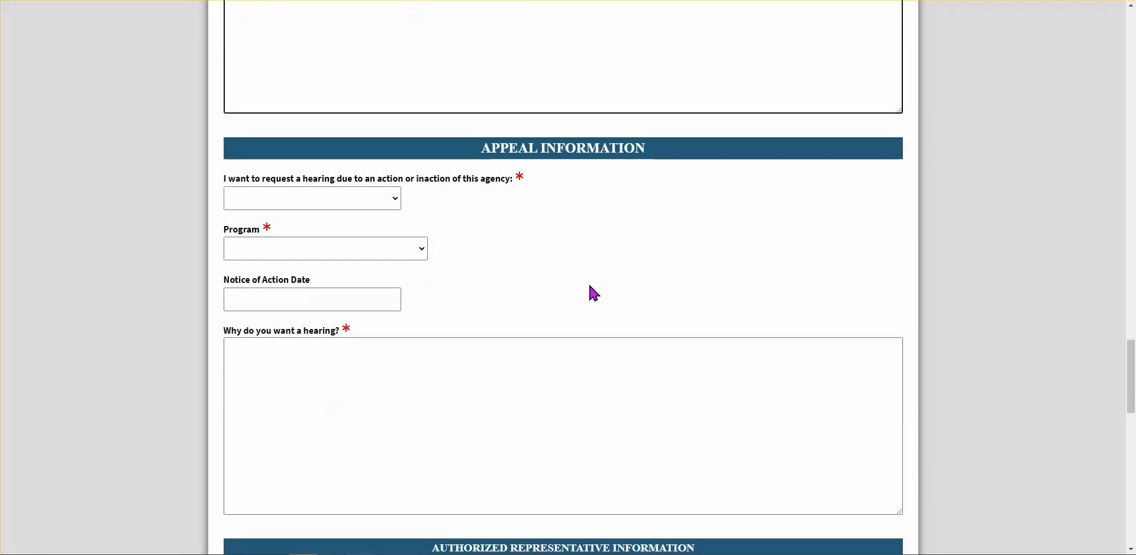
pyautogui.scroll(-2, 589, 287)
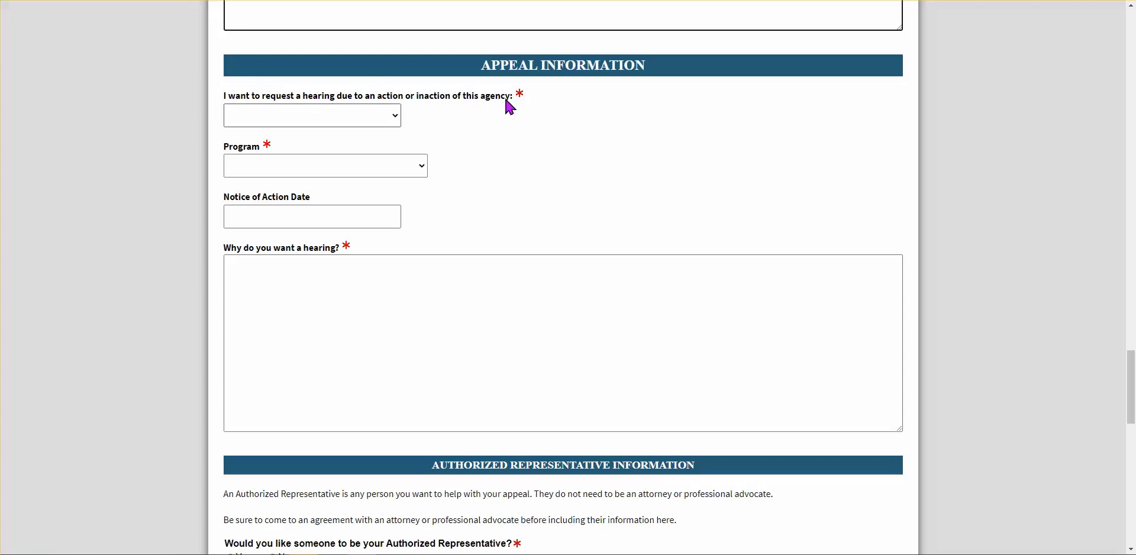
pyautogui.click(398, 117)
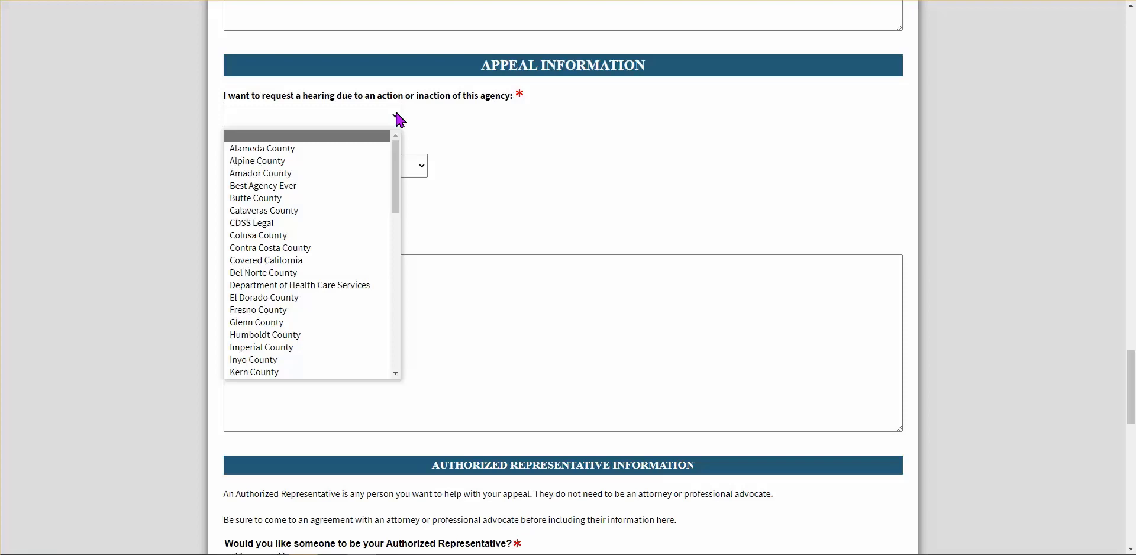
pyautogui.moveTo(393, 198); pyautogui.dragTo(396, 276)
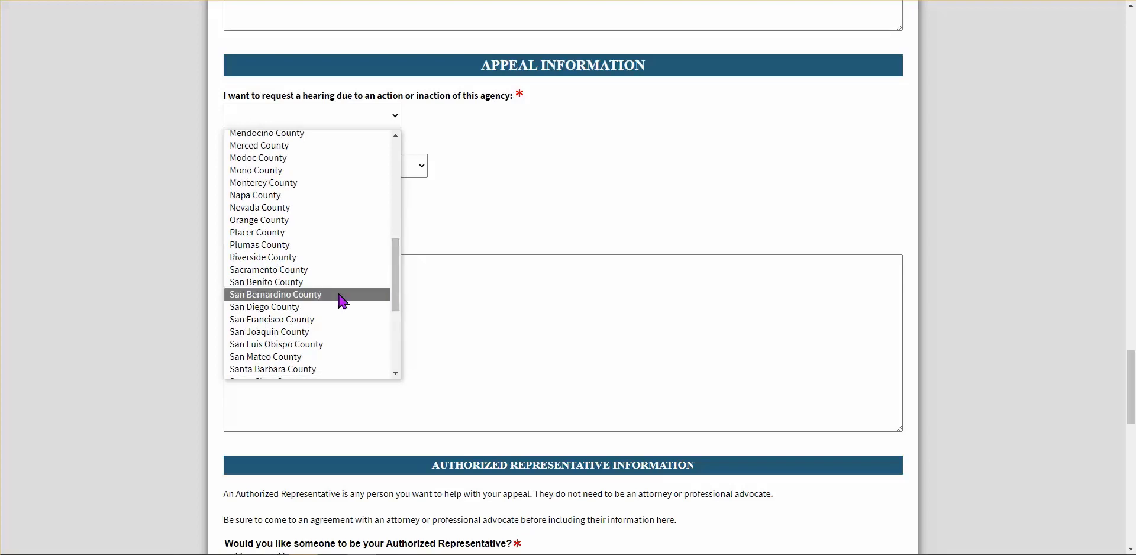
pyautogui.click(362, 272)
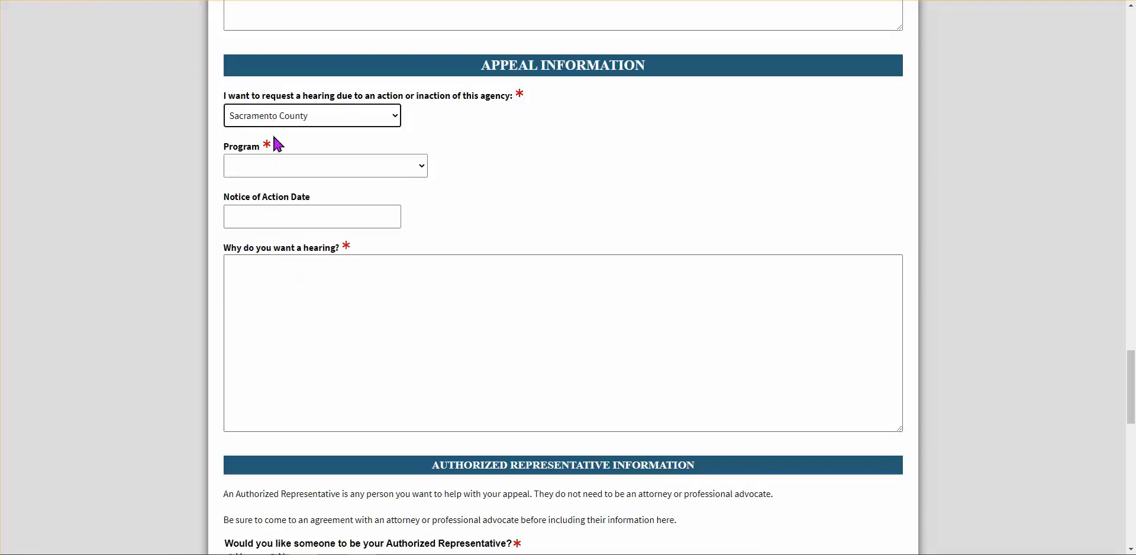
pyautogui.click(255, 175)
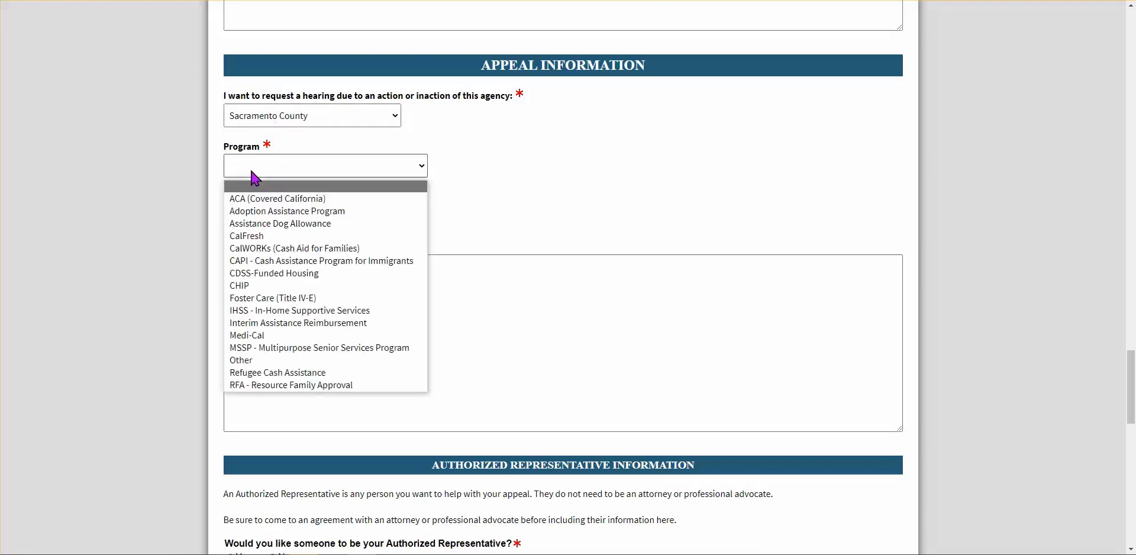
pyautogui.click(276, 237)
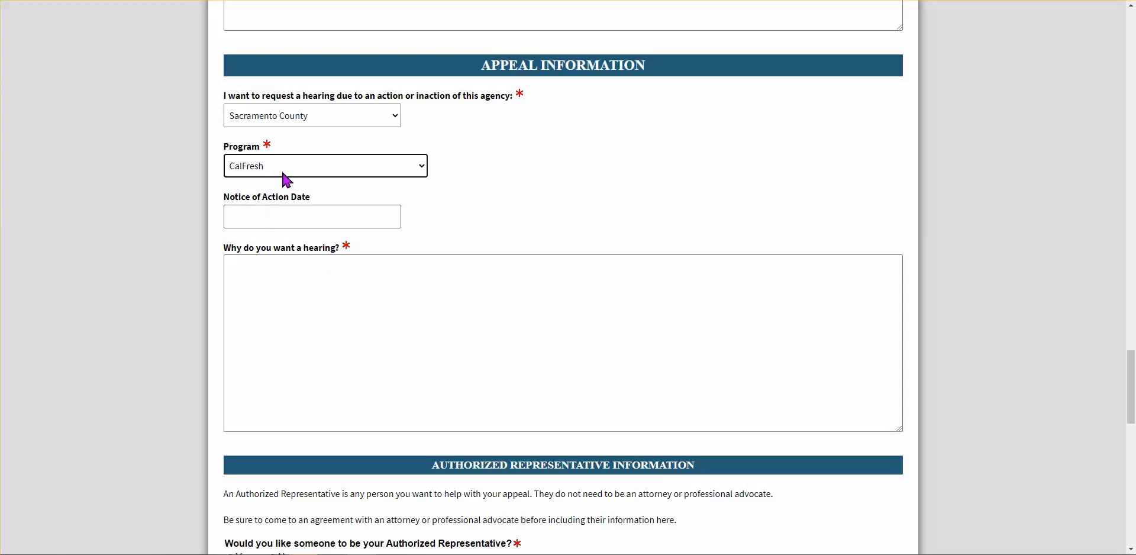
pyautogui.click(271, 218)
pyautogui.click(553, 235)
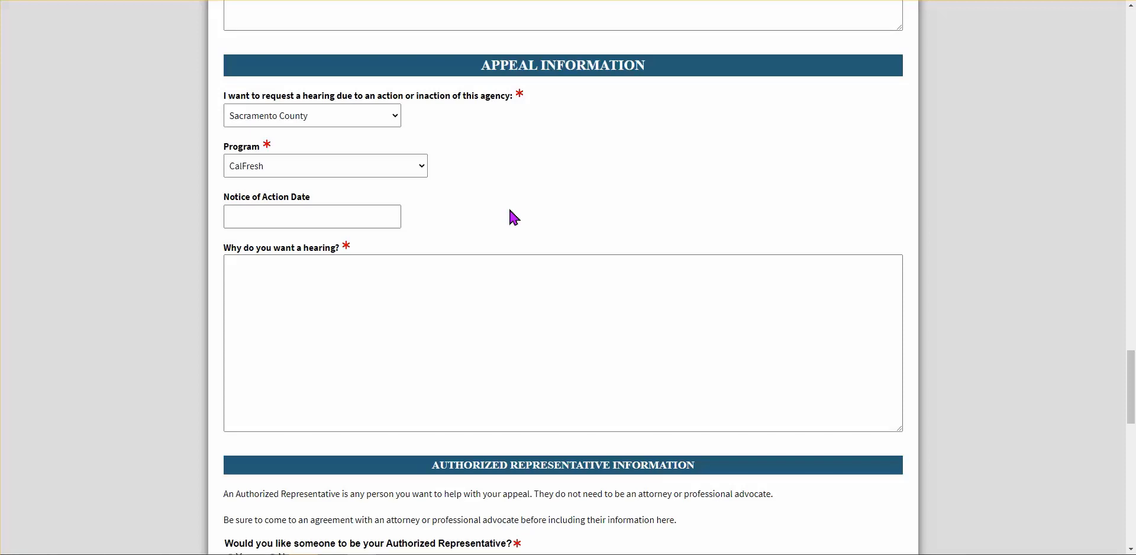
# Enter 'Sacramento County denied my CalFresh application.' in the 'Why do you want a hearing?' box
pyautogui.click(346, 275)
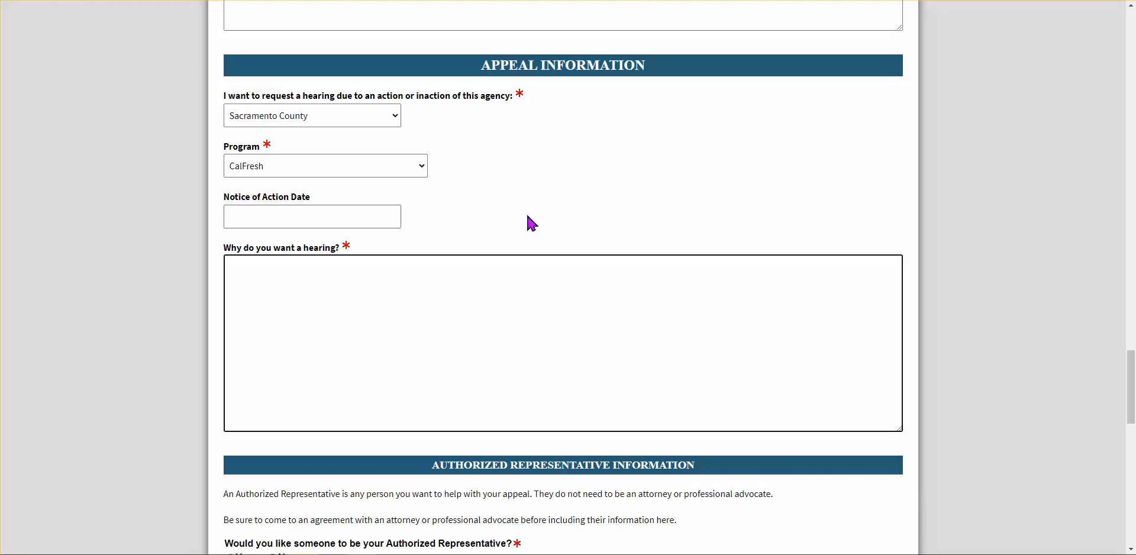
pyautogui.write('Sacramento County denied m')
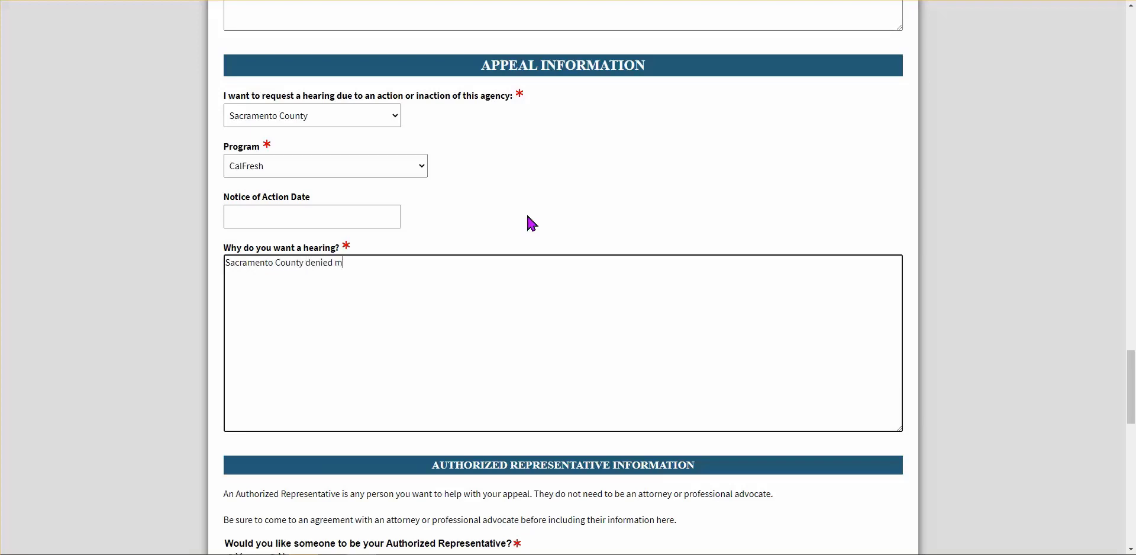
pyautogui.write('y CalFresh application.')
pyautogui.scroll(-1, 527, 215)
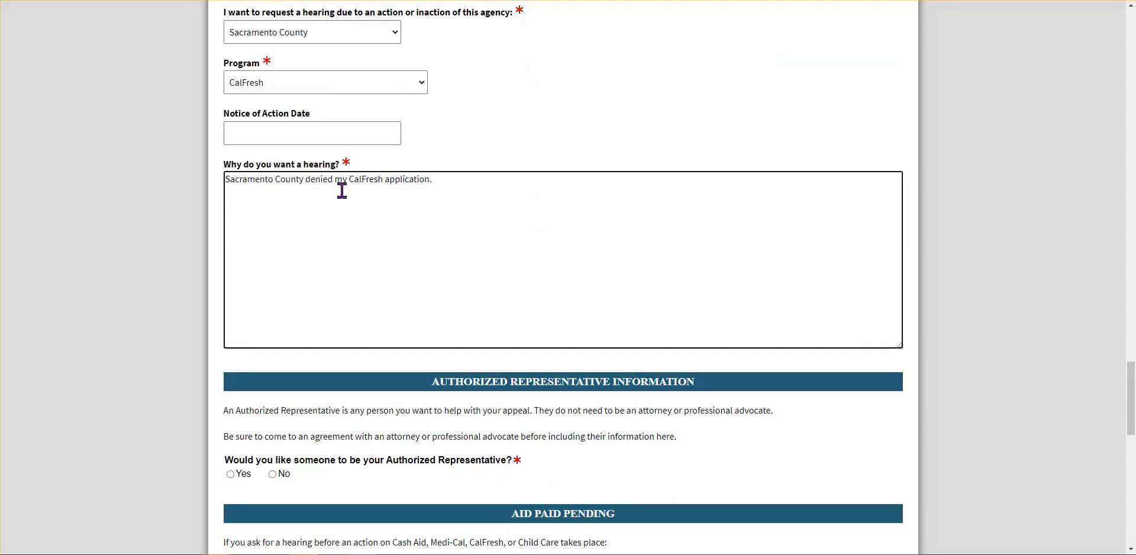
pyautogui.moveTo(230, 179); pyautogui.dragTo(424, 180)
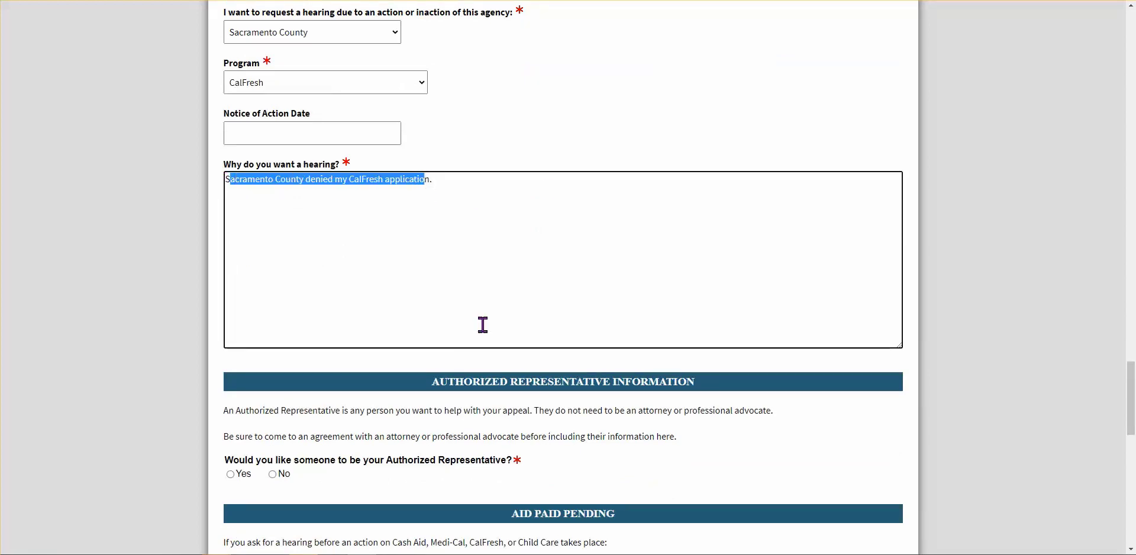
pyautogui.click(547, 151)
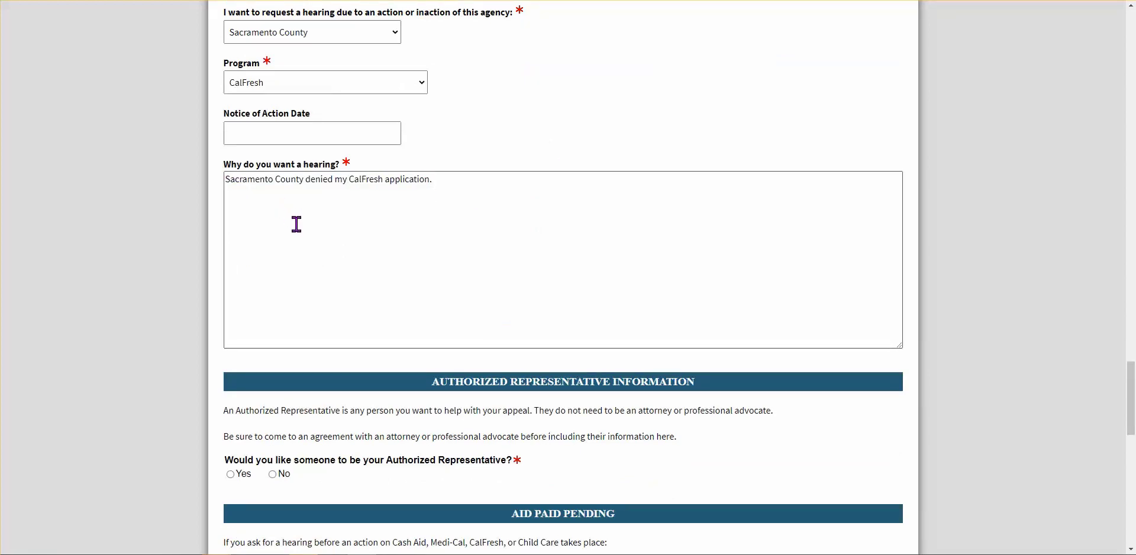
# Answer Yes to having an authorized representative and set Email Address as the preferred communication mode
pyautogui.scroll(-1, 310, 228)
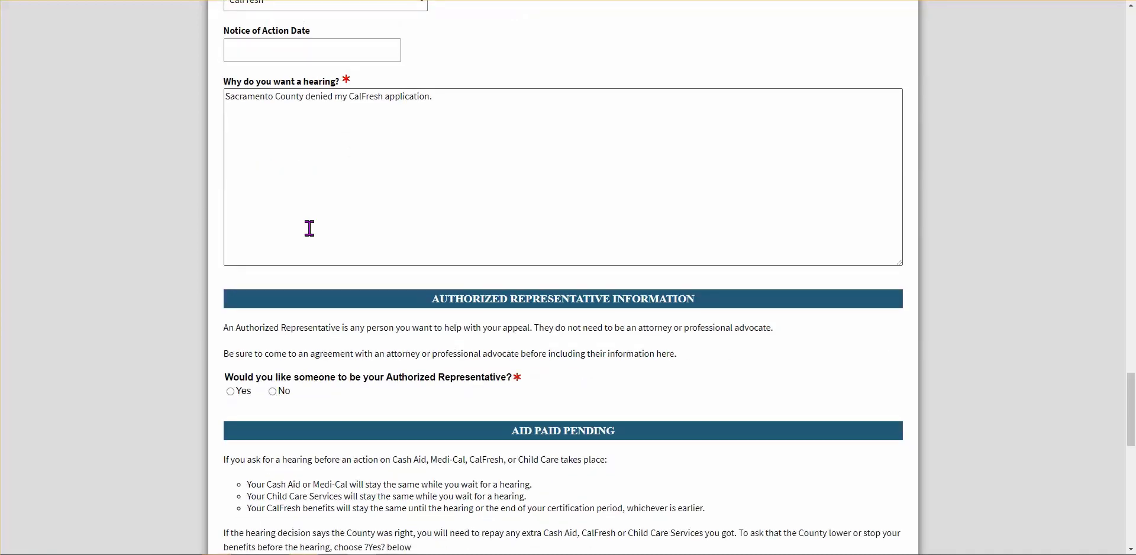
pyautogui.scroll(-1, 309, 228)
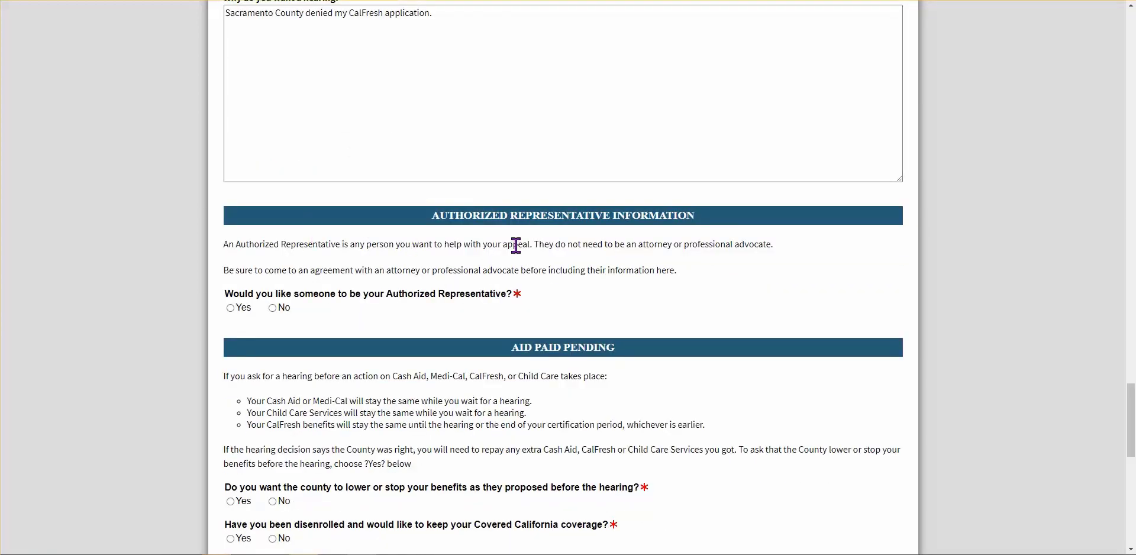
pyautogui.scroll(-1, 516, 247)
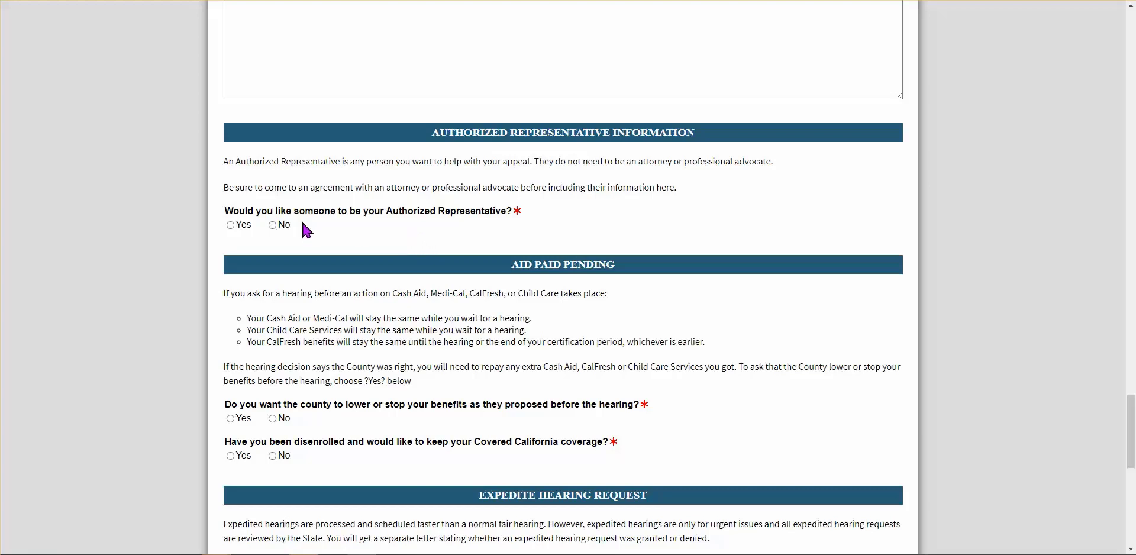
pyautogui.click(231, 226)
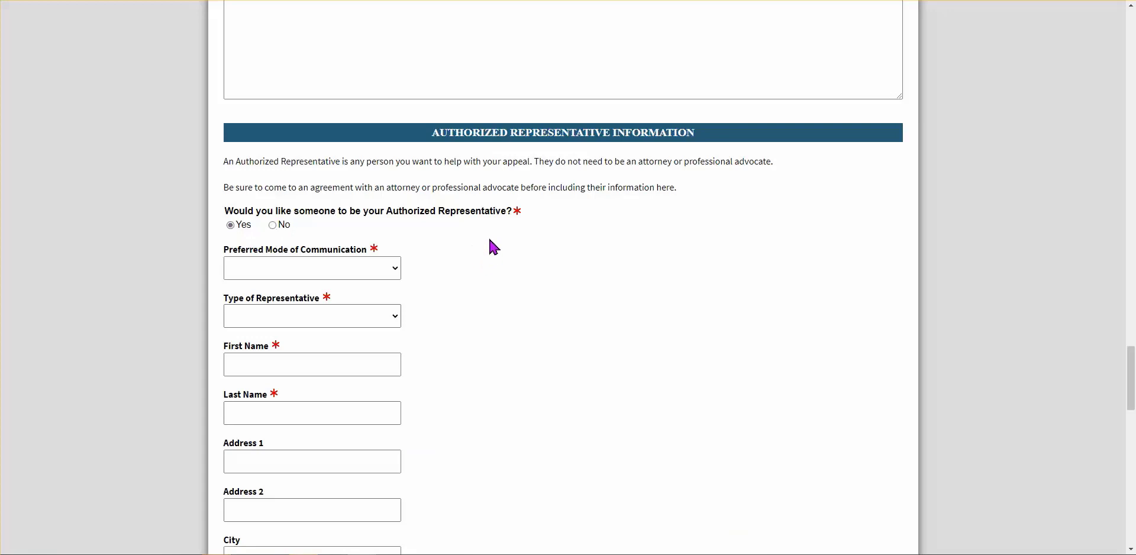
pyautogui.scroll(-1, 495, 243)
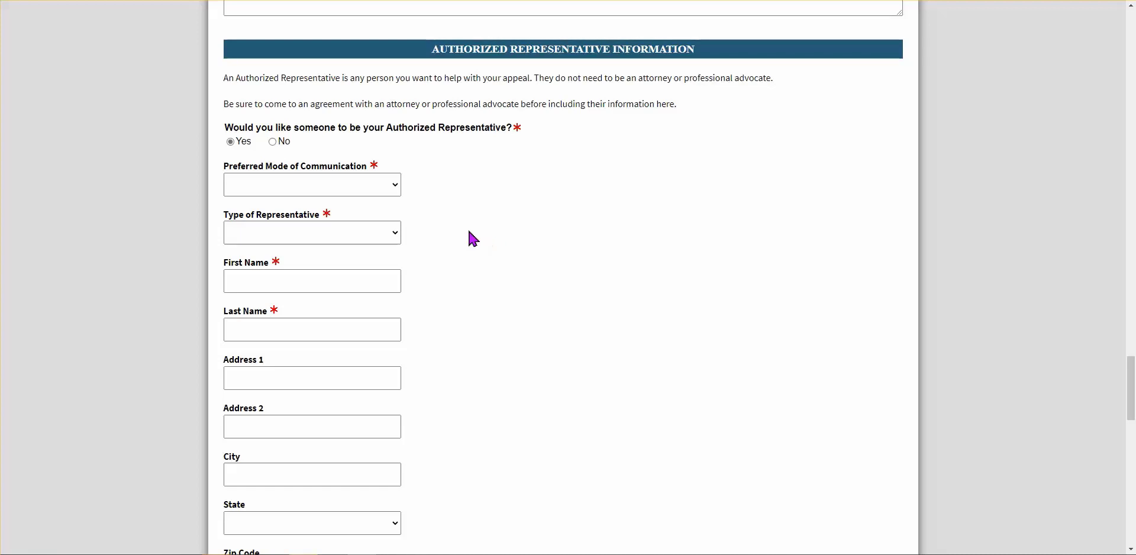
pyautogui.click(397, 191)
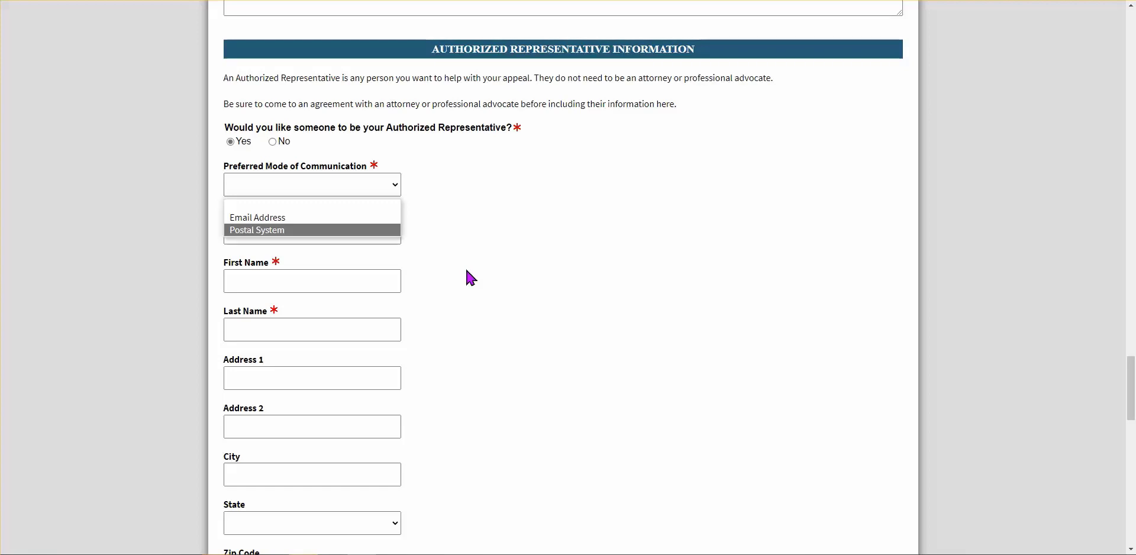
pyautogui.click(293, 219)
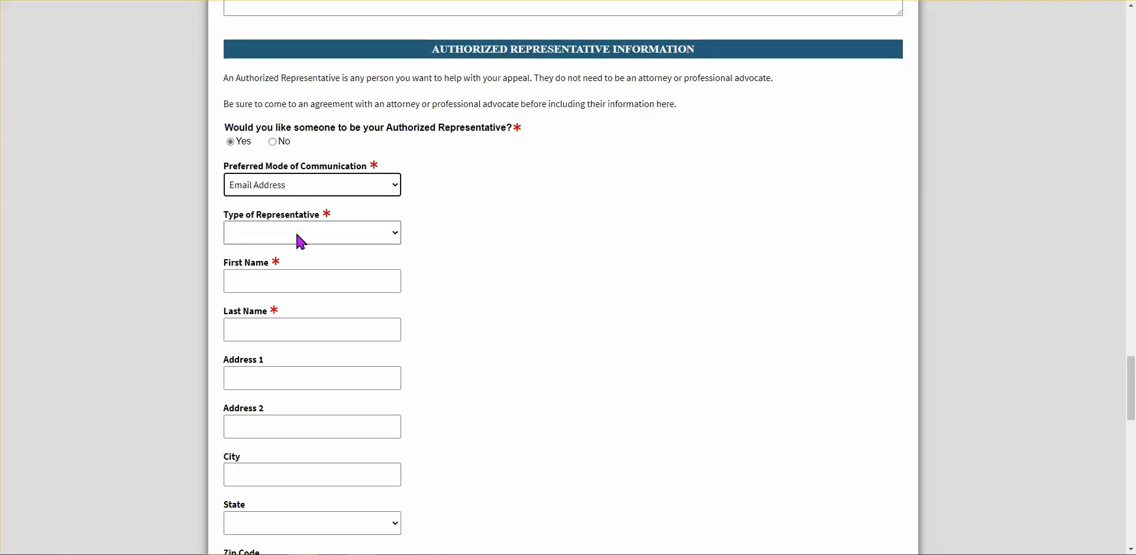
pyautogui.click(400, 242)
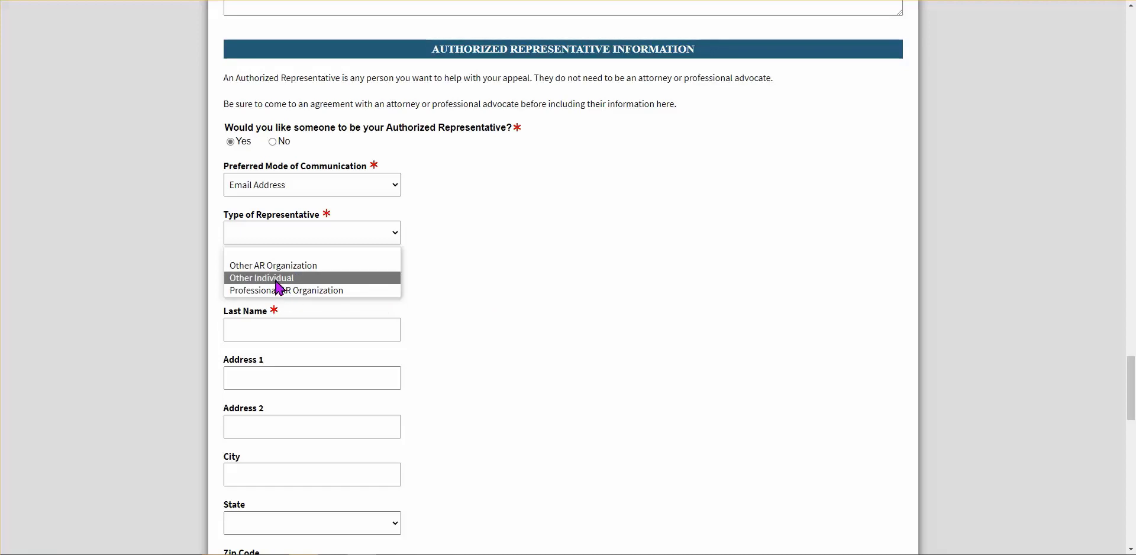
# Set the representative type to Professional AR Organization and the agency/firm to Alliance for Children's Rights
pyautogui.click(342, 290)
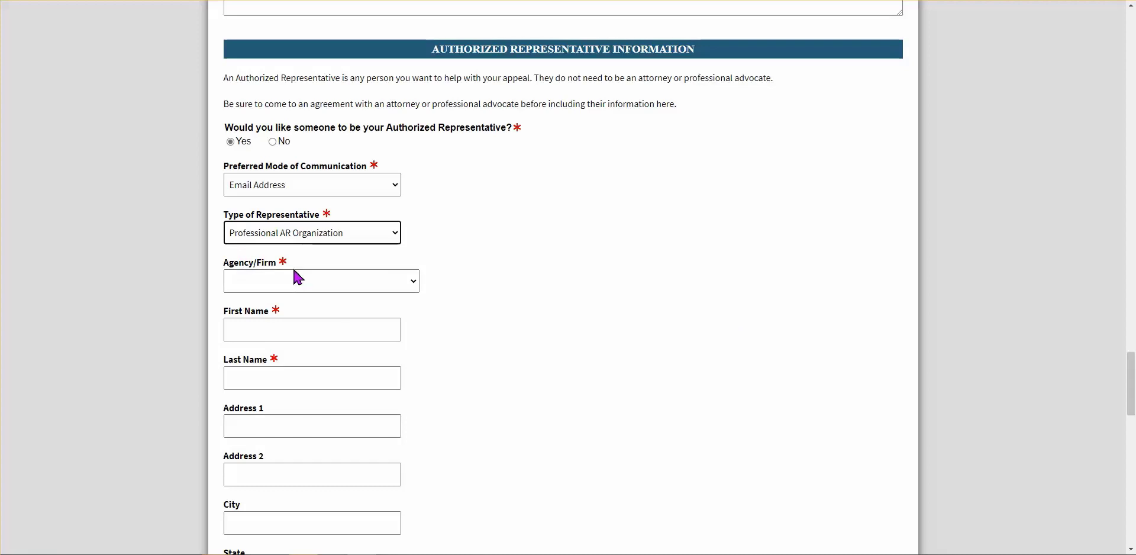
pyautogui.click(416, 288)
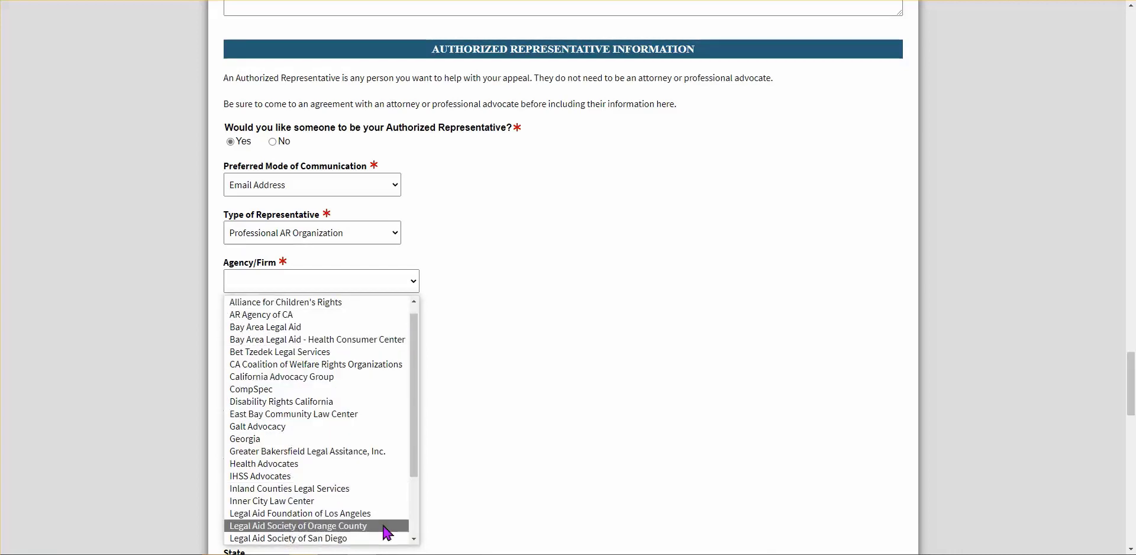
pyautogui.moveTo(413, 457); pyautogui.dragTo(415, 426)
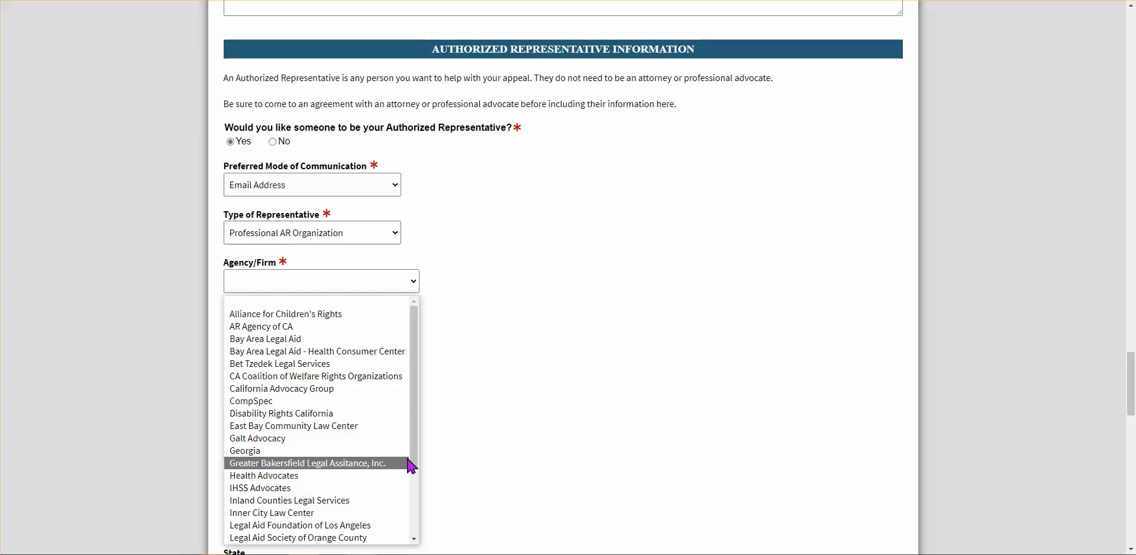
pyautogui.click(470, 273)
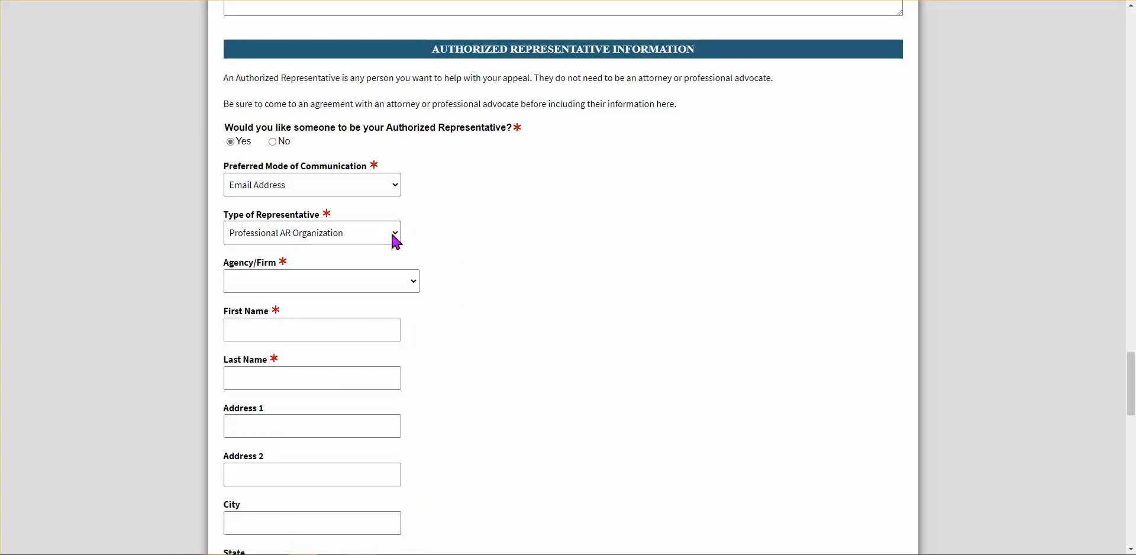
pyautogui.click(396, 237)
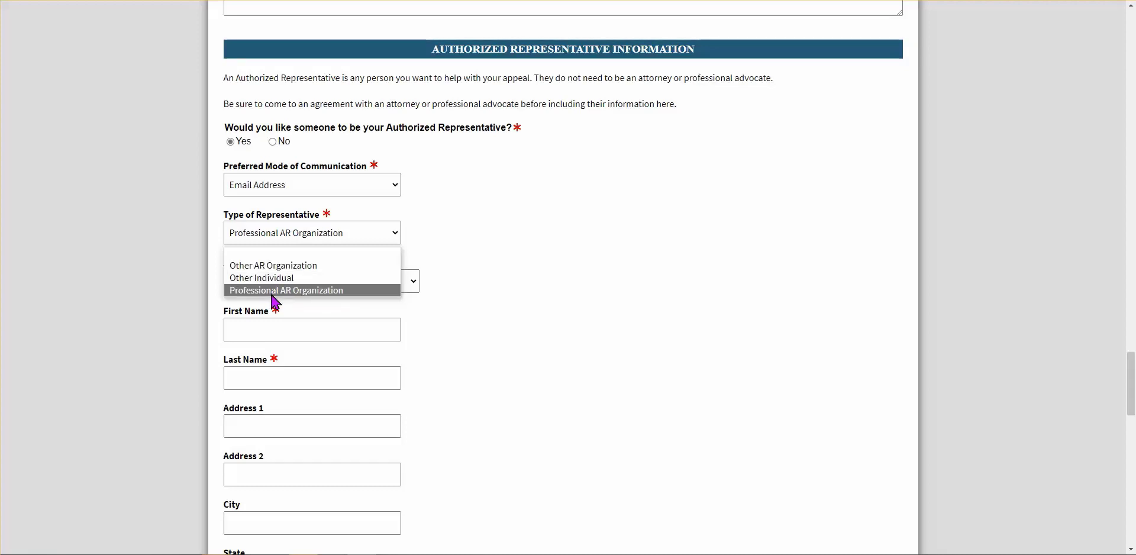
pyautogui.click(486, 279)
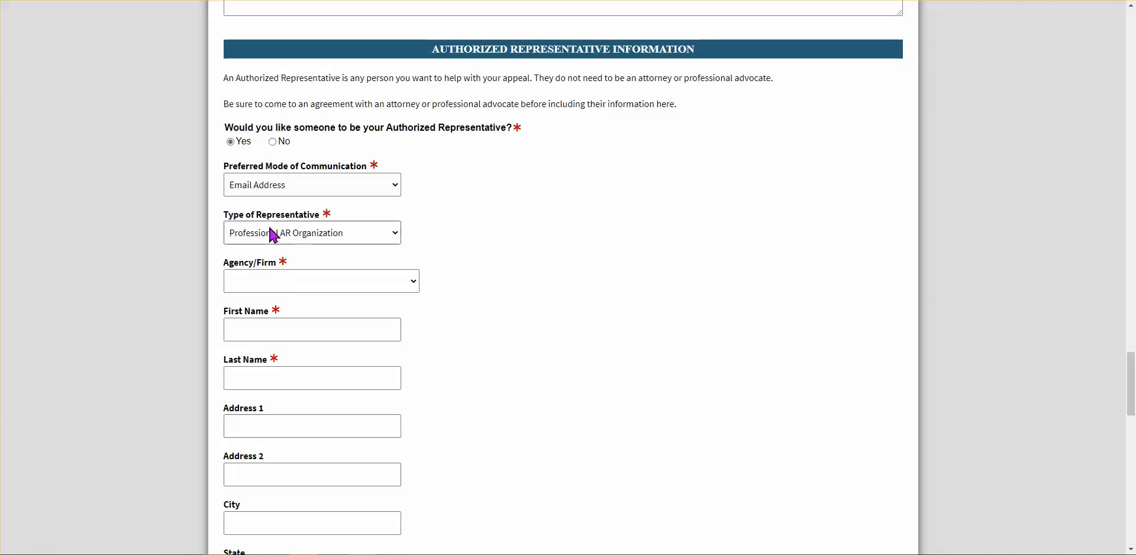
pyautogui.click(414, 284)
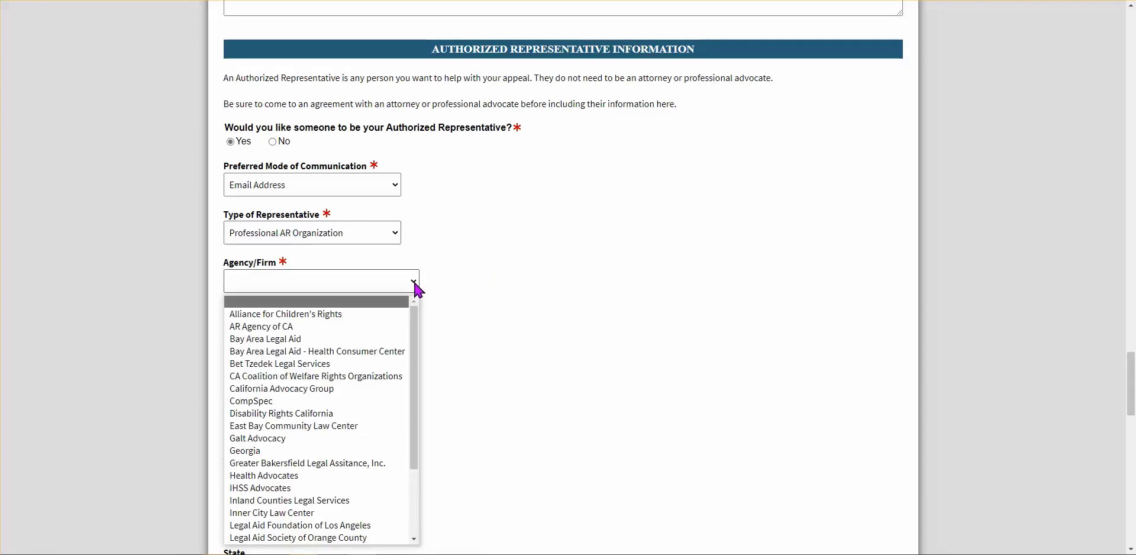
pyautogui.click(265, 319)
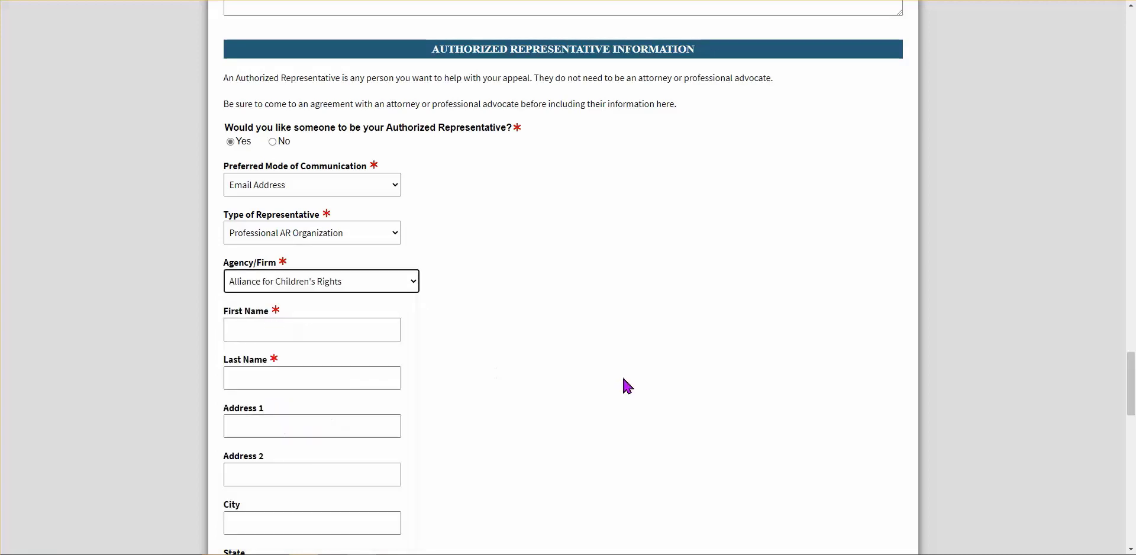
# Enter the representative's first name and last name
pyautogui.click(350, 329)
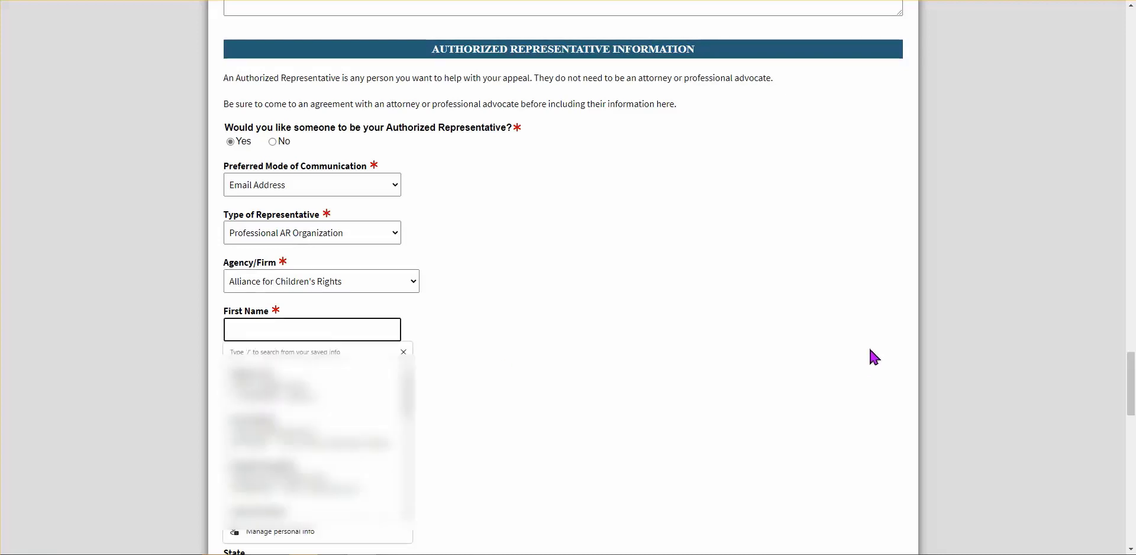
pyautogui.write('Anita')
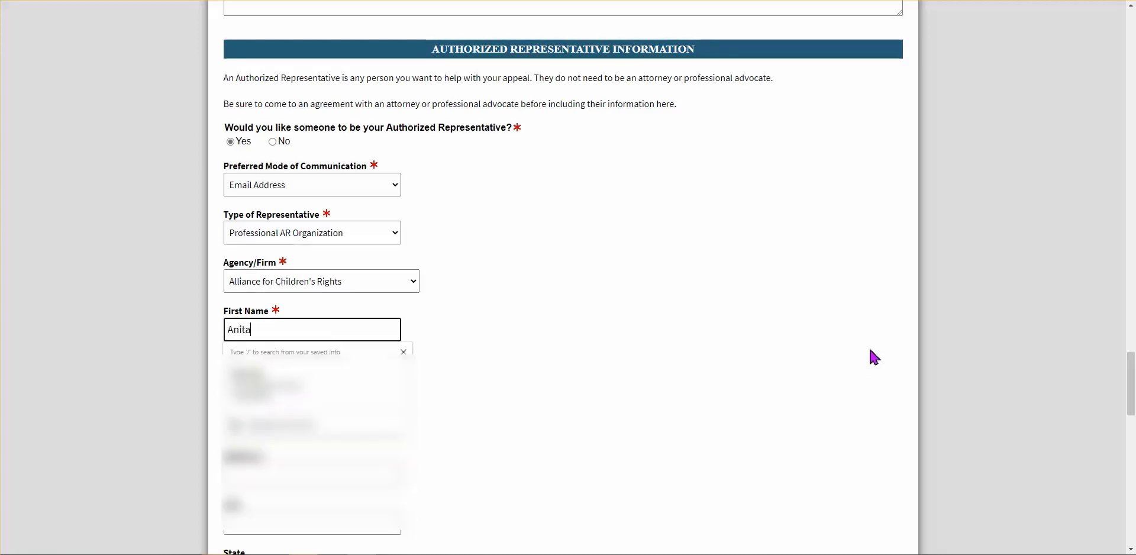
pyautogui.press('Tab')
pyautogui.write('Rep')
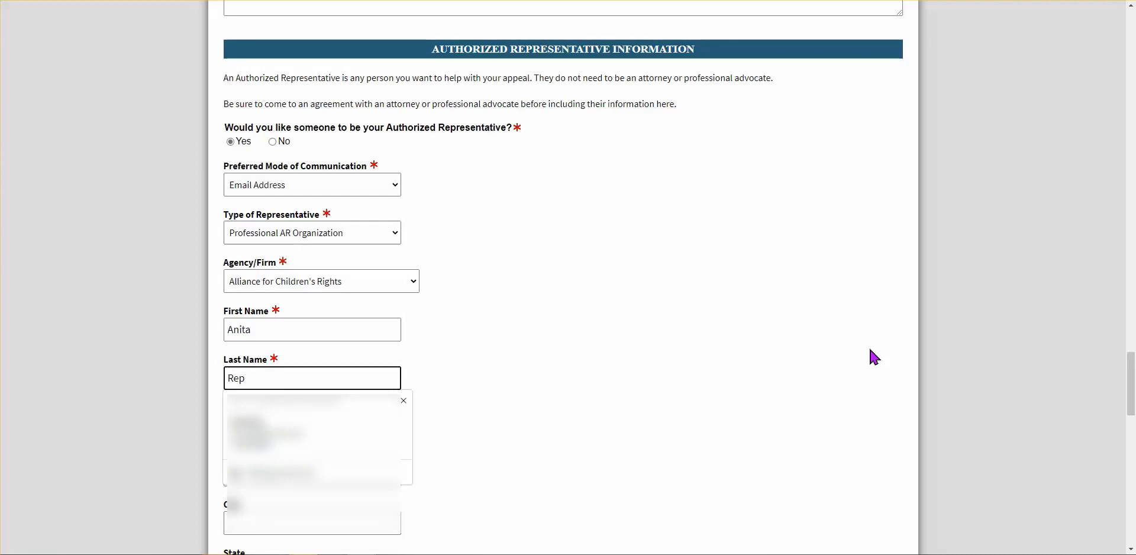
pyautogui.click(540, 320)
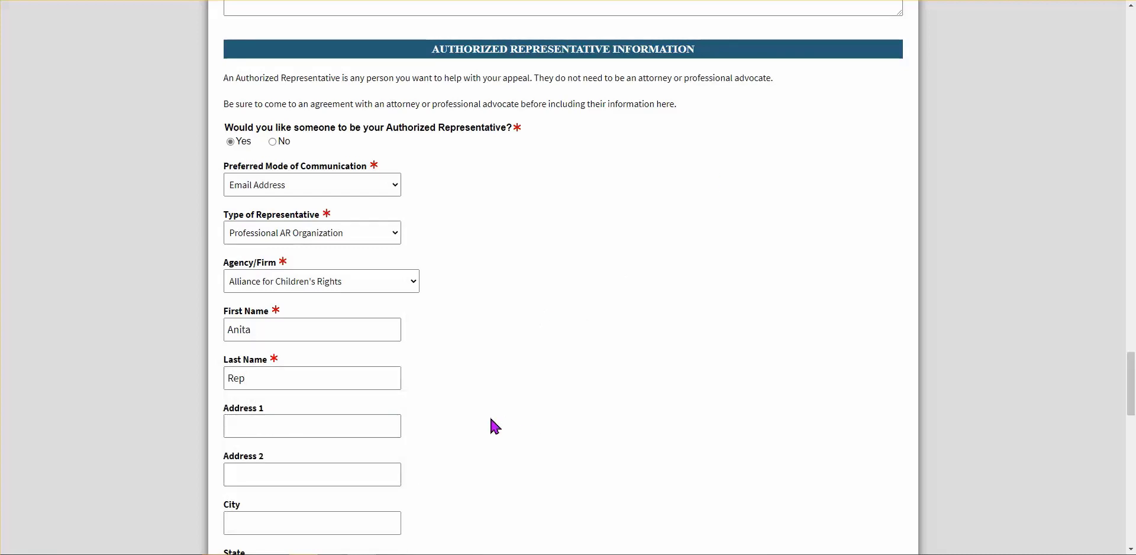
# Enter the representative's hearing phone number
pyautogui.scroll(-2, 495, 426)
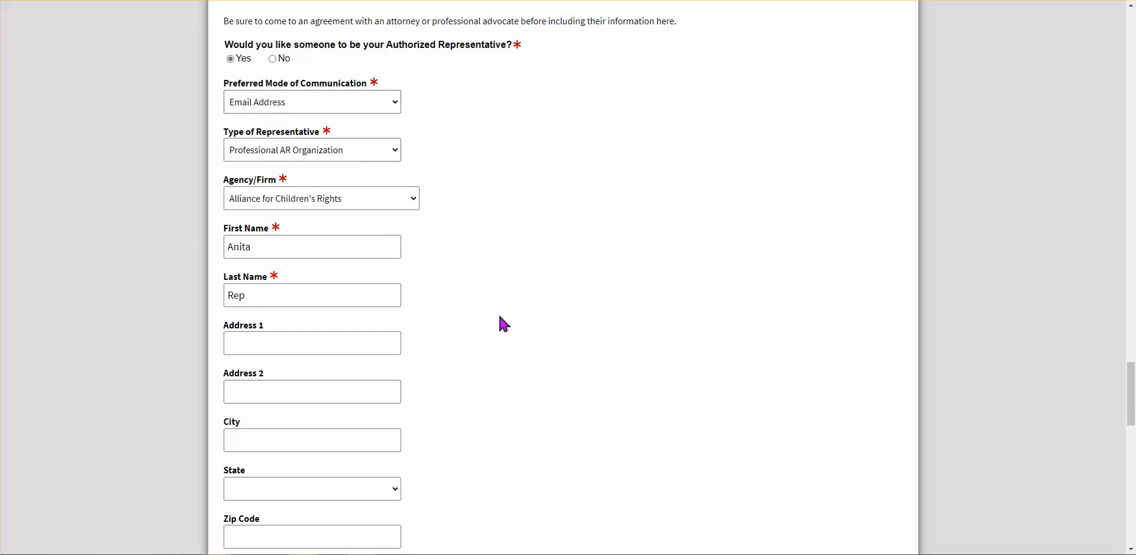
pyautogui.scroll(-2, 426, 401)
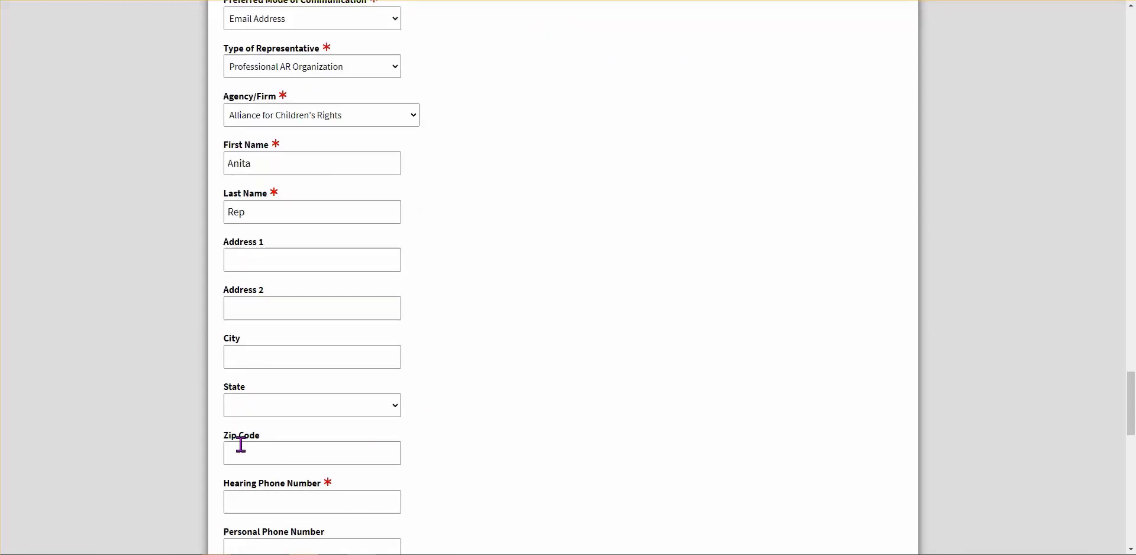
pyautogui.scroll(-2, 480, 471)
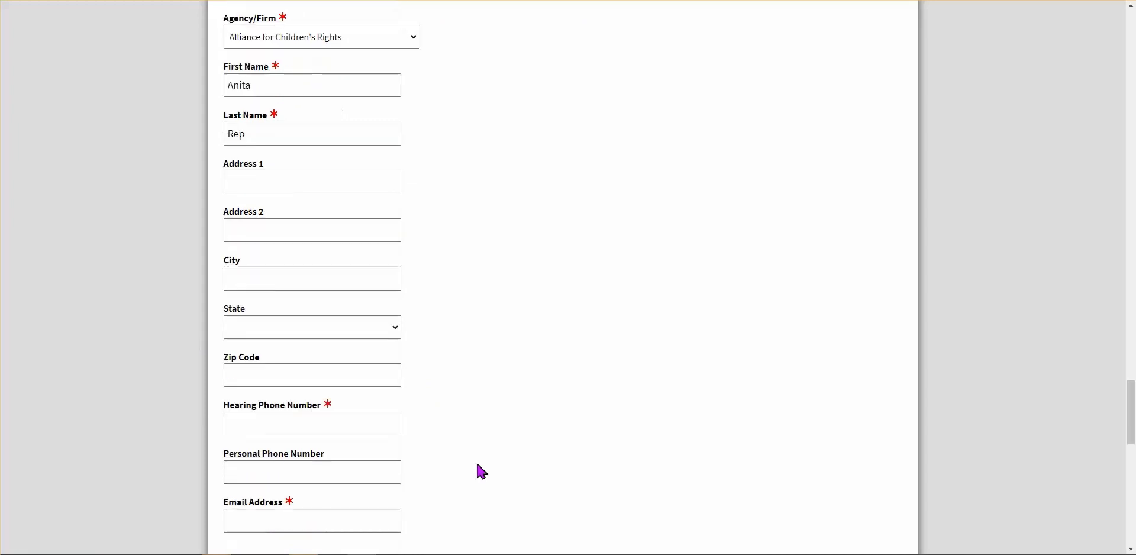
pyautogui.click(274, 423)
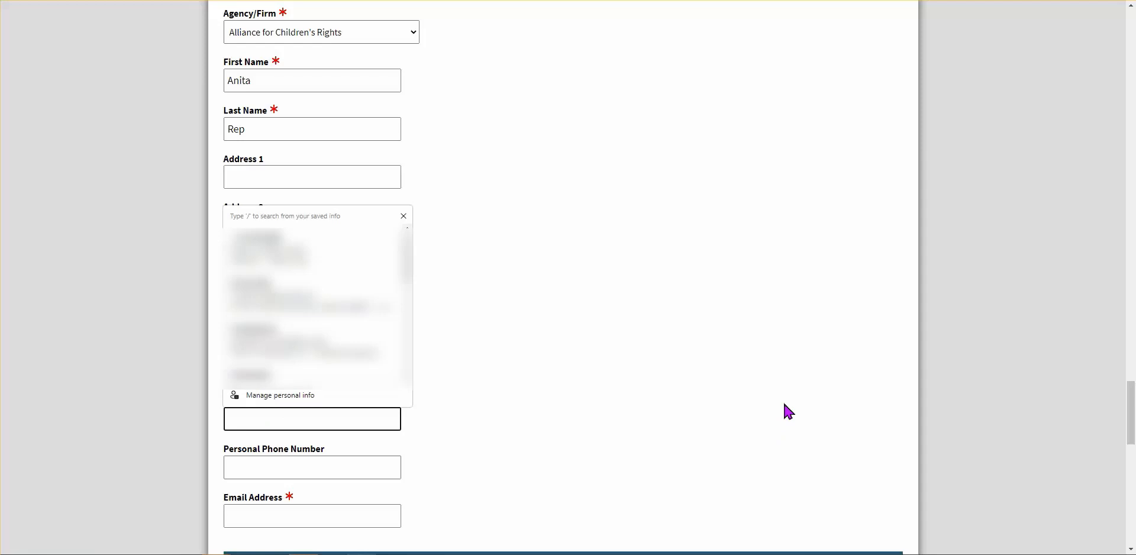
pyautogui.write('123) 456-7')
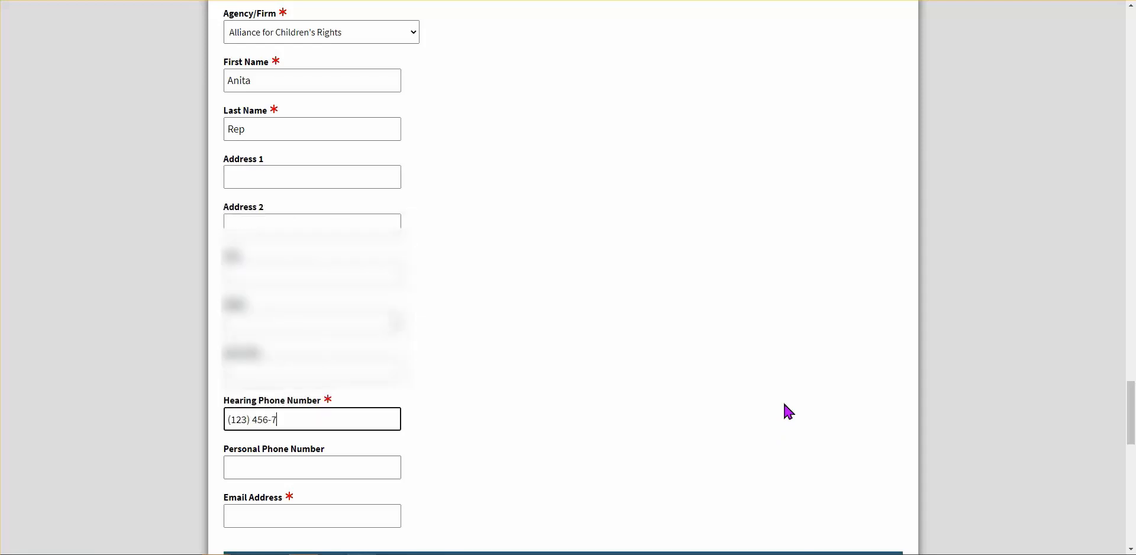
pyautogui.write('890')
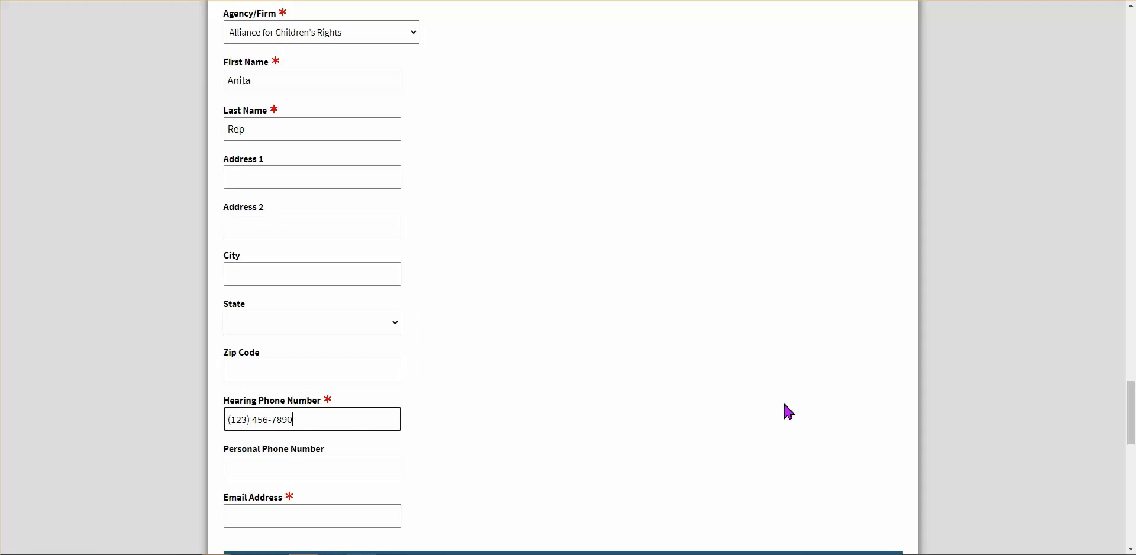
pyautogui.click(451, 430)
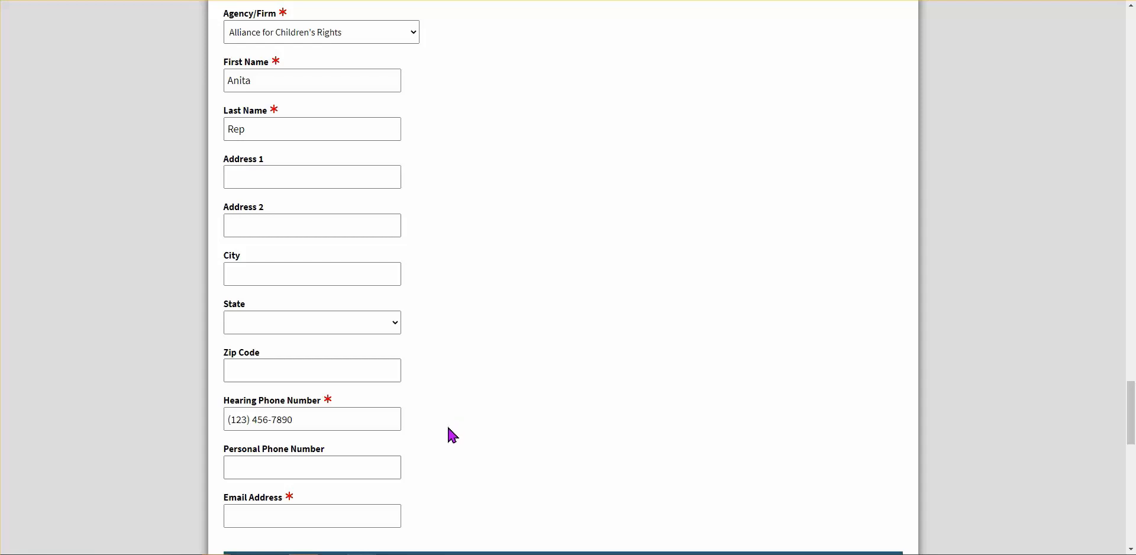
pyautogui.scroll(-1, 437, 465)
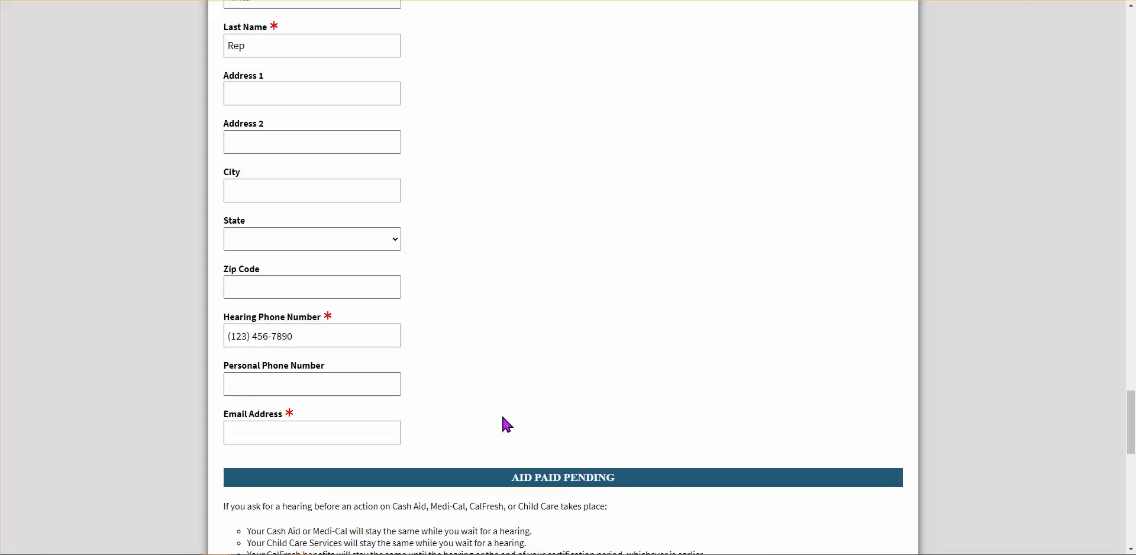
# Fill the representative's Email Address field using the saved autofill suggestion
pyautogui.scroll(-3, 506, 424)
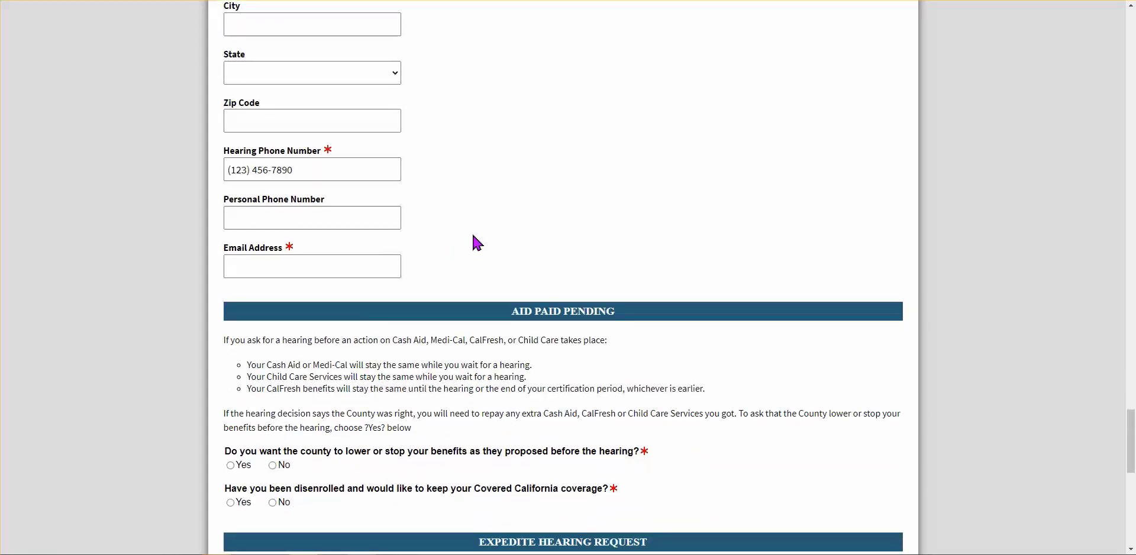
pyautogui.click(357, 271)
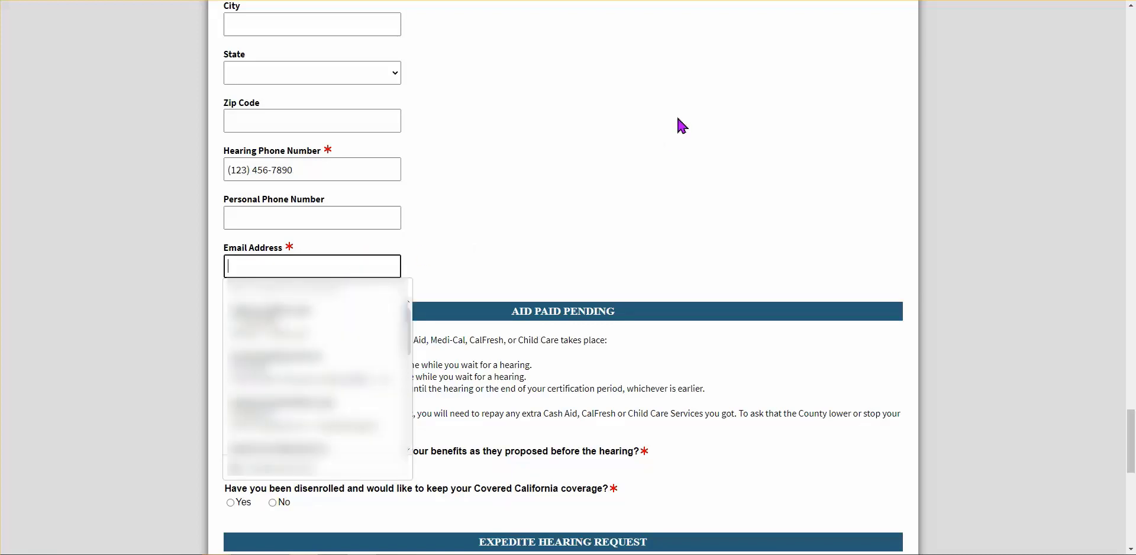
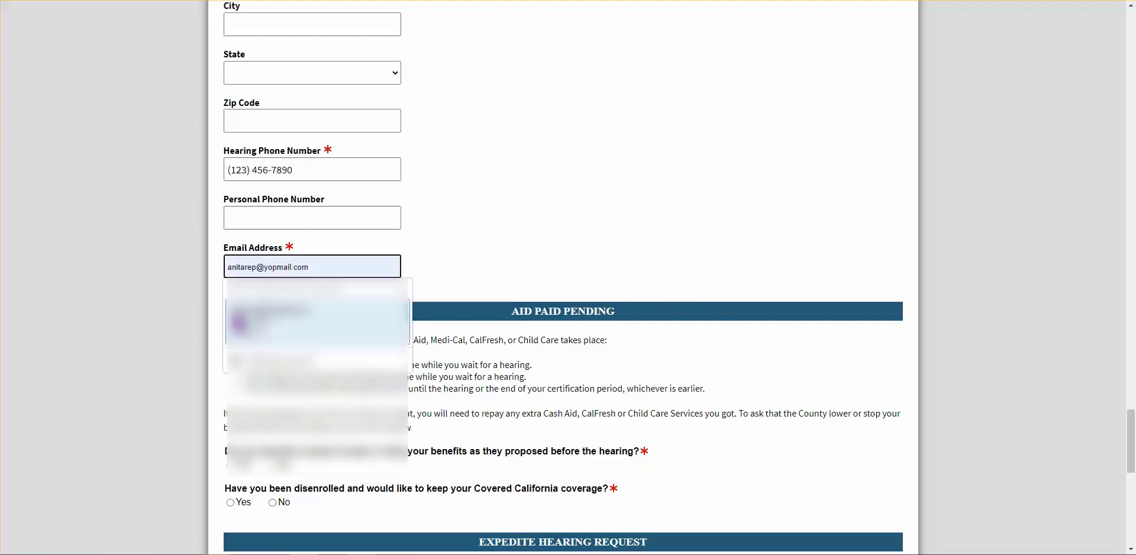
pyautogui.click(272, 320)
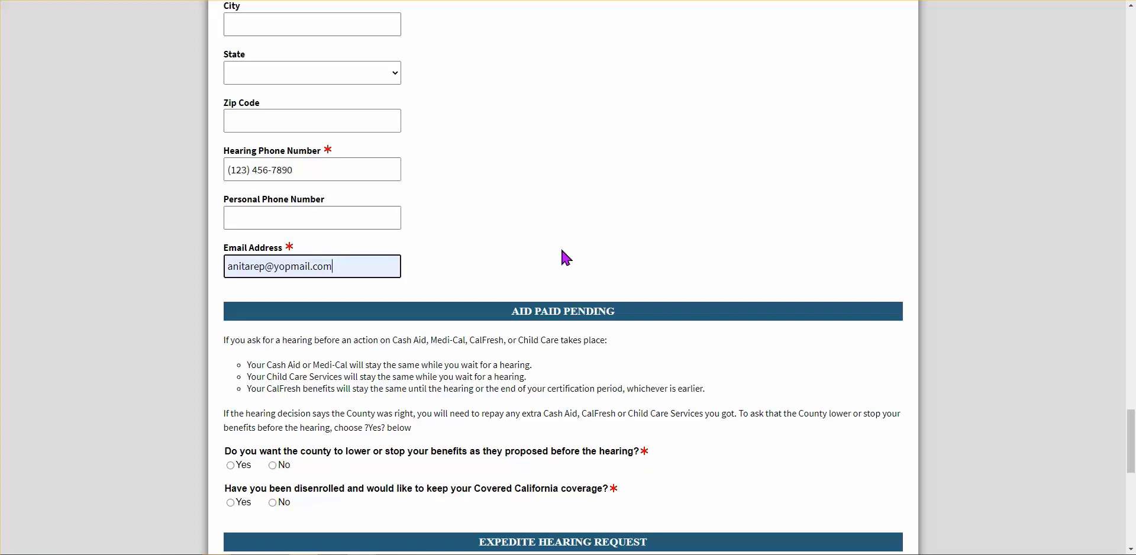
pyautogui.scroll(-5, 567, 259)
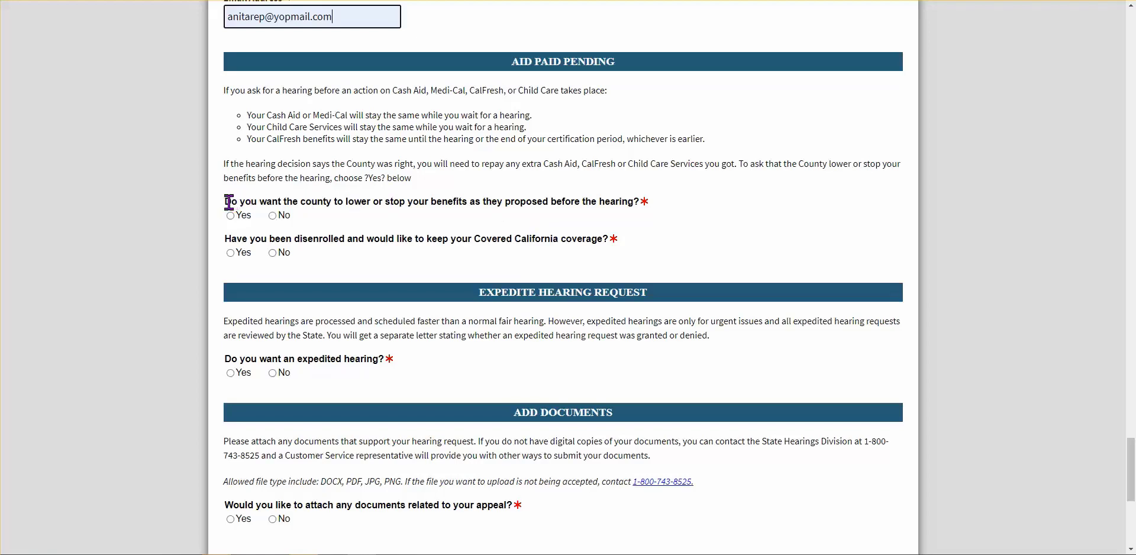
# Answer No to lowering or stopping benefits before the hearing, with no aid types ticked
pyautogui.moveTo(226, 202); pyautogui.dragTo(330, 203)
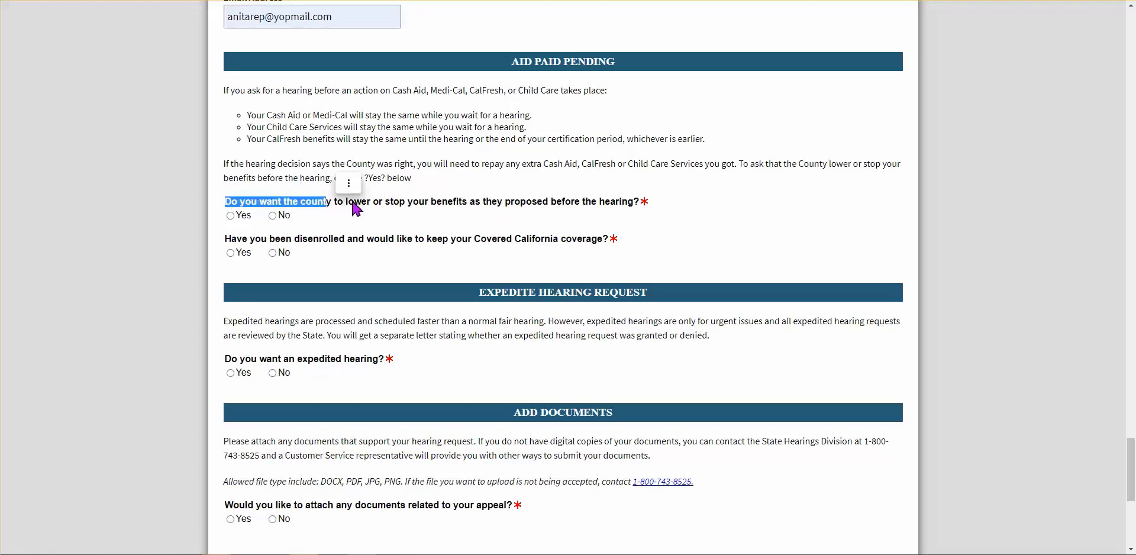
pyautogui.click(349, 203)
pyautogui.moveTo(347, 204); pyautogui.dragTo(473, 205)
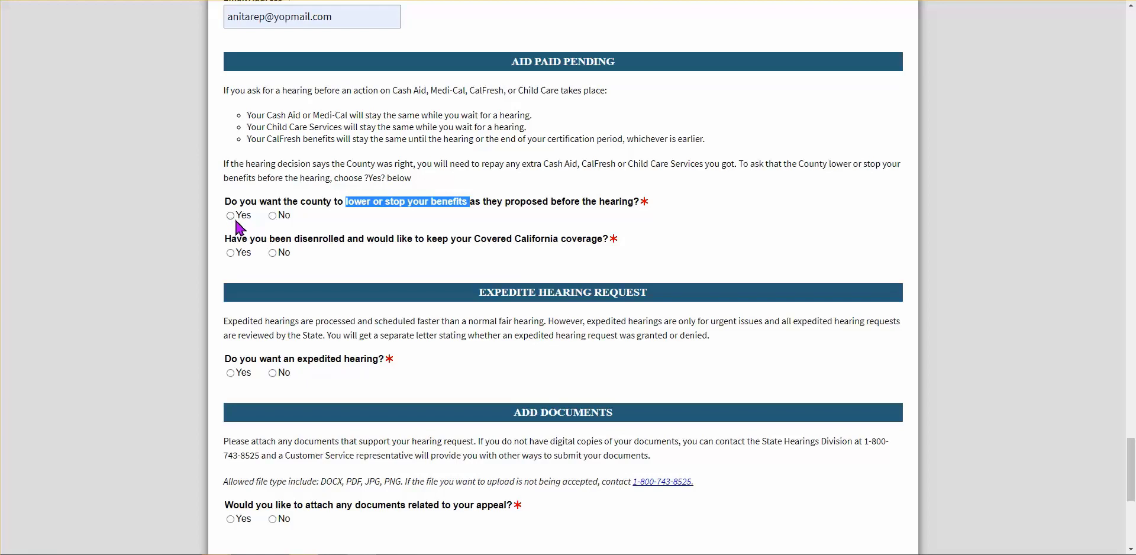
pyautogui.click(358, 231)
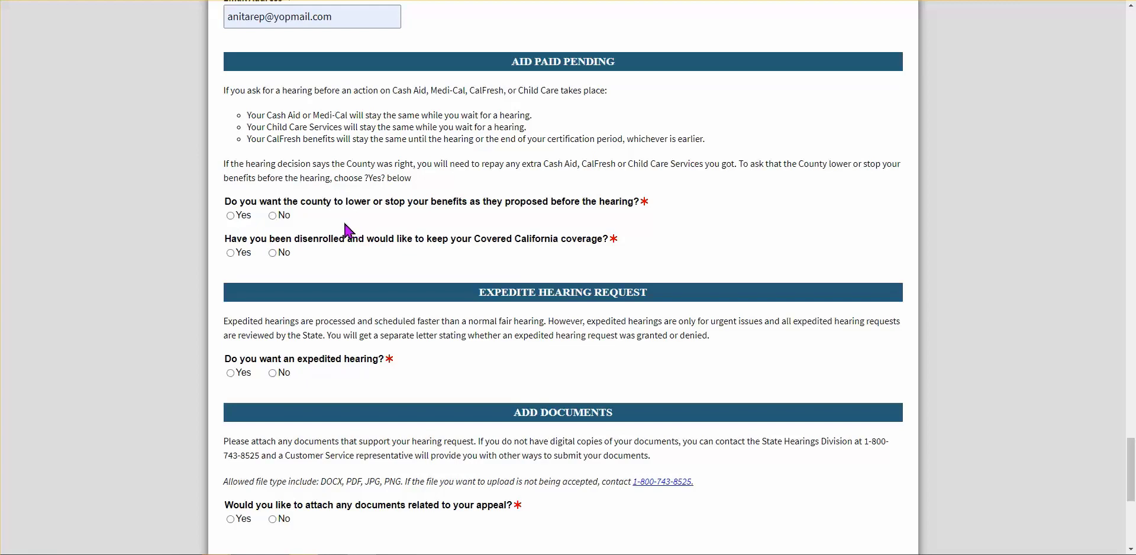
pyautogui.click(273, 216)
pyautogui.click(233, 219)
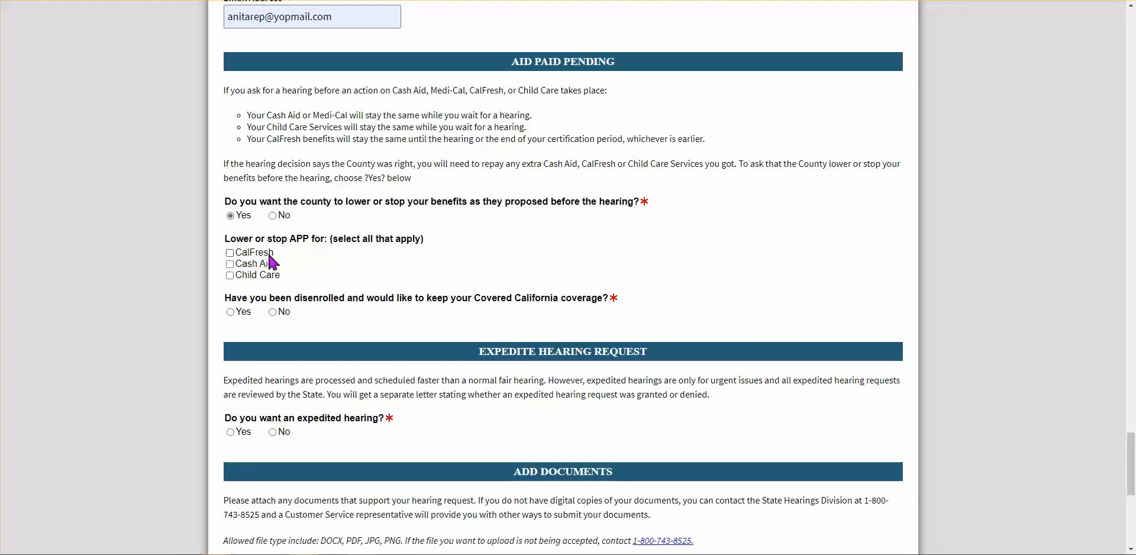
pyautogui.click(229, 253)
pyautogui.click(231, 265)
pyautogui.click(230, 277)
pyautogui.click(229, 253)
pyautogui.click(231, 265)
pyautogui.click(230, 276)
pyautogui.click(278, 218)
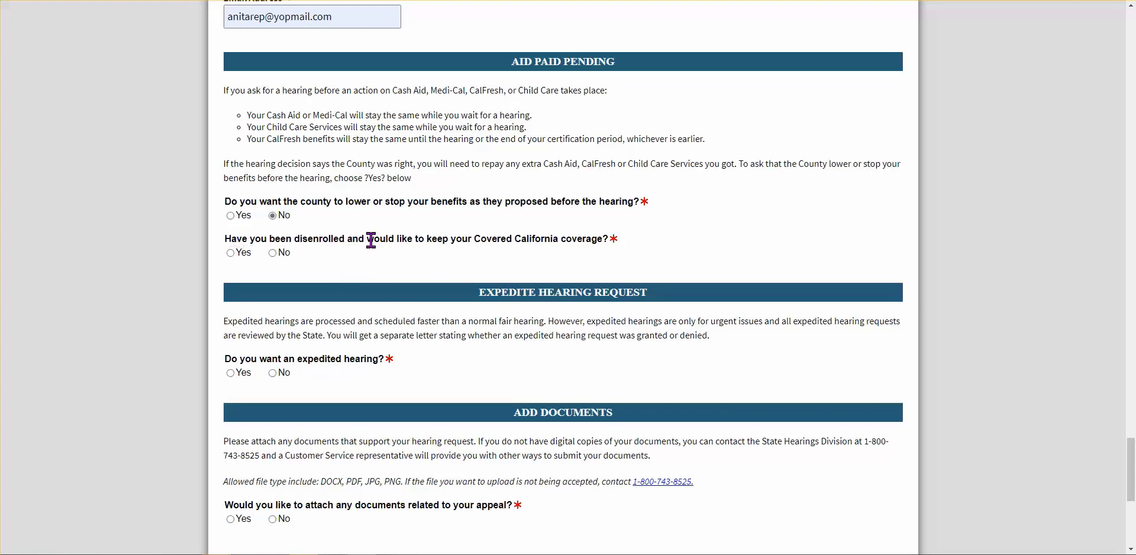
# Answer Yes to keeping Covered California coverage
pyautogui.moveTo(372, 241); pyautogui.dragTo(600, 241)
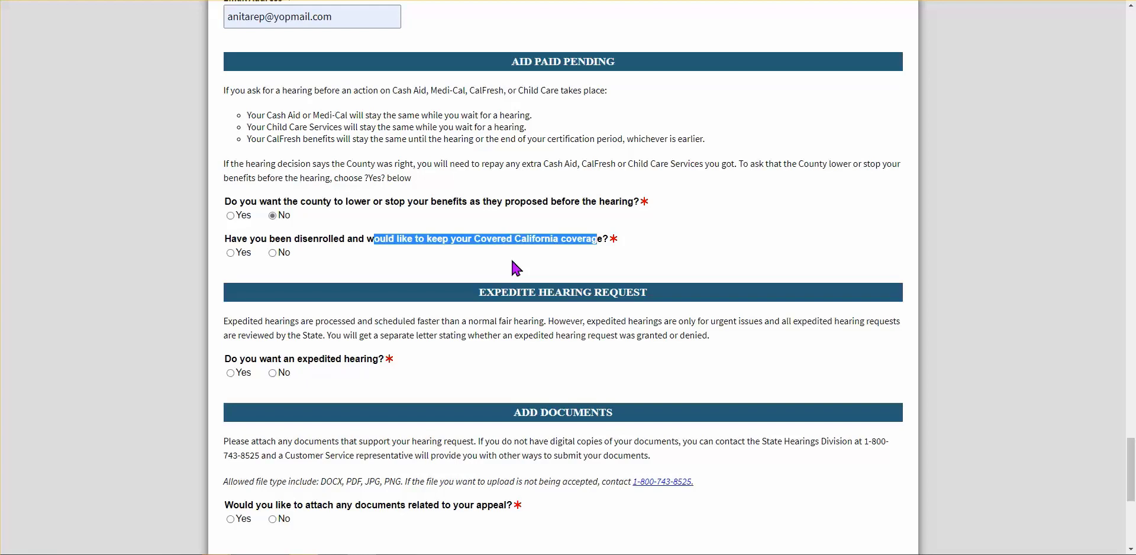
pyautogui.click(230, 253)
pyautogui.scroll(-1, 398, 246)
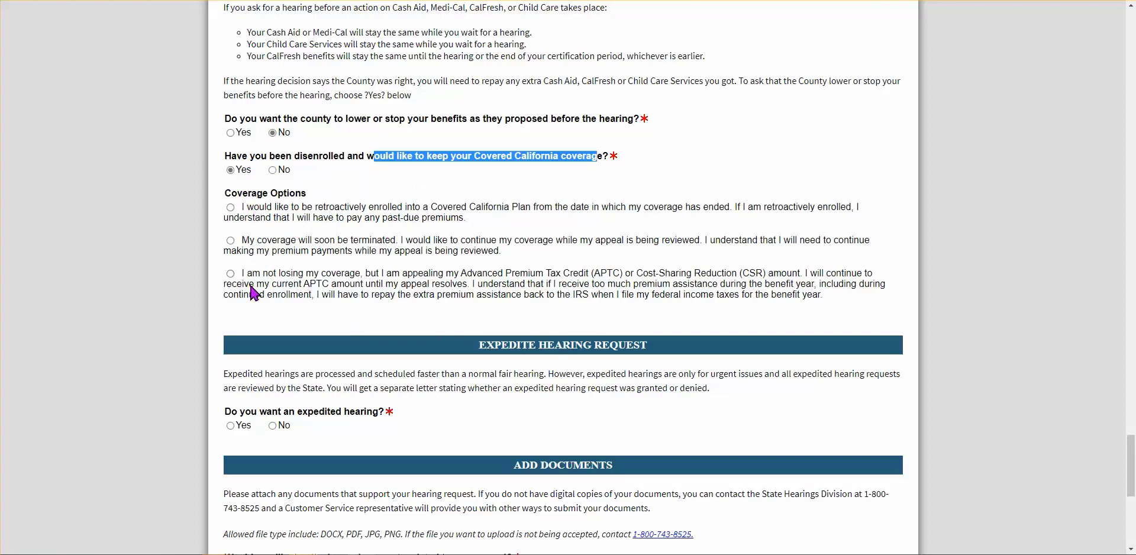
# Switch the Covered California coverage answer from Yes to No
pyautogui.click(273, 170)
pyautogui.scroll(-2, 489, 287)
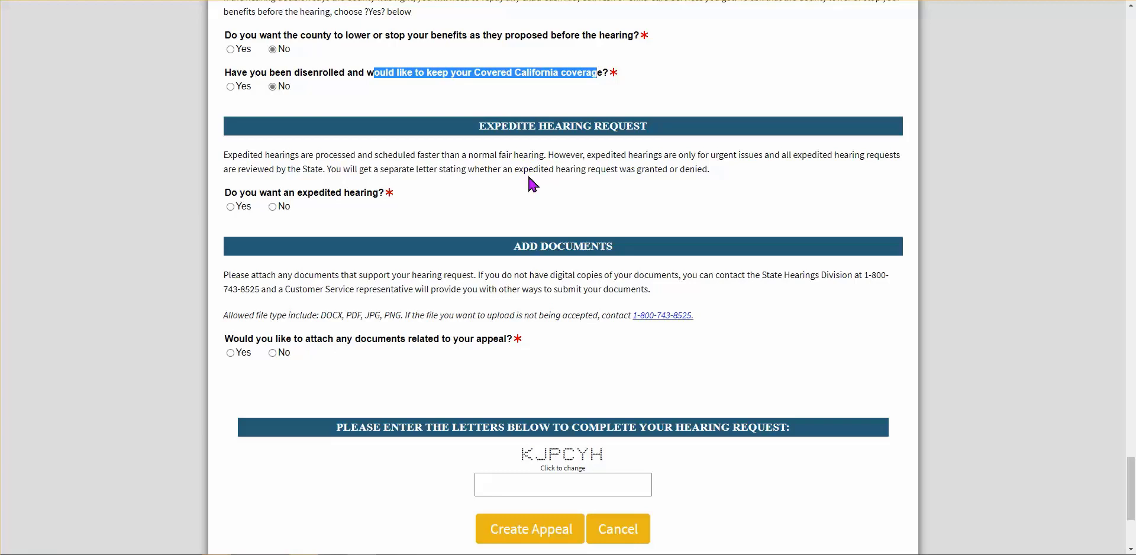
# Answer Yes to expedited hearing with reason 'This is my very good reason for requesting an expedited hearing....'
pyautogui.click(231, 208)
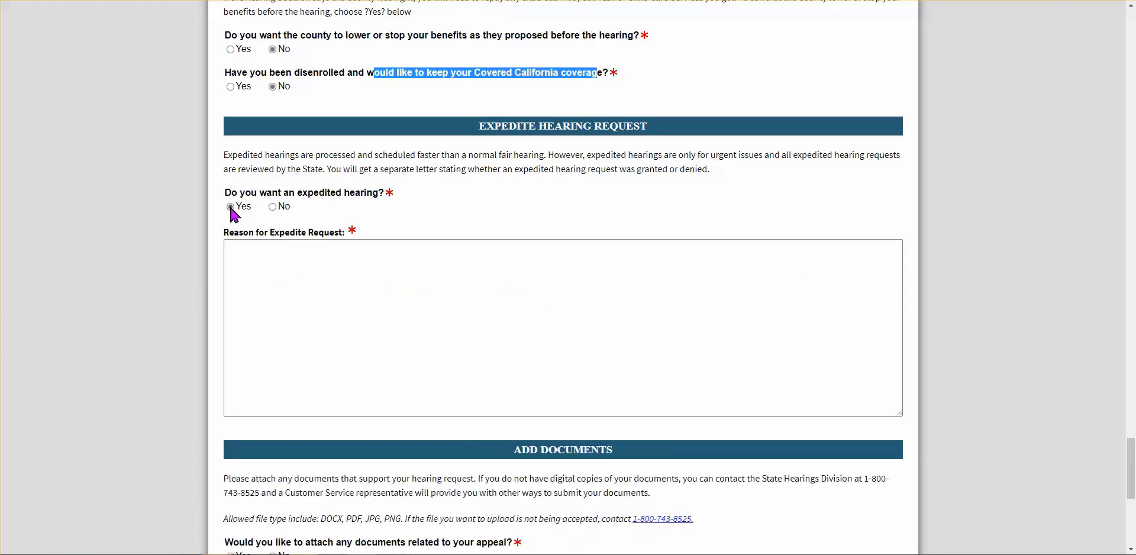
pyautogui.click(260, 259)
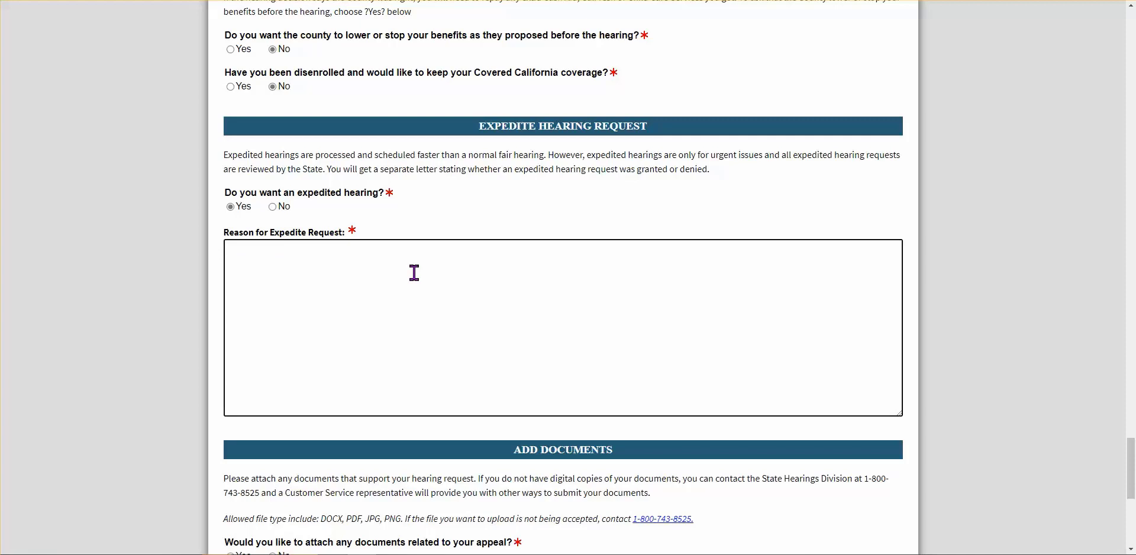
pyautogui.write('This is my very good reason for re')
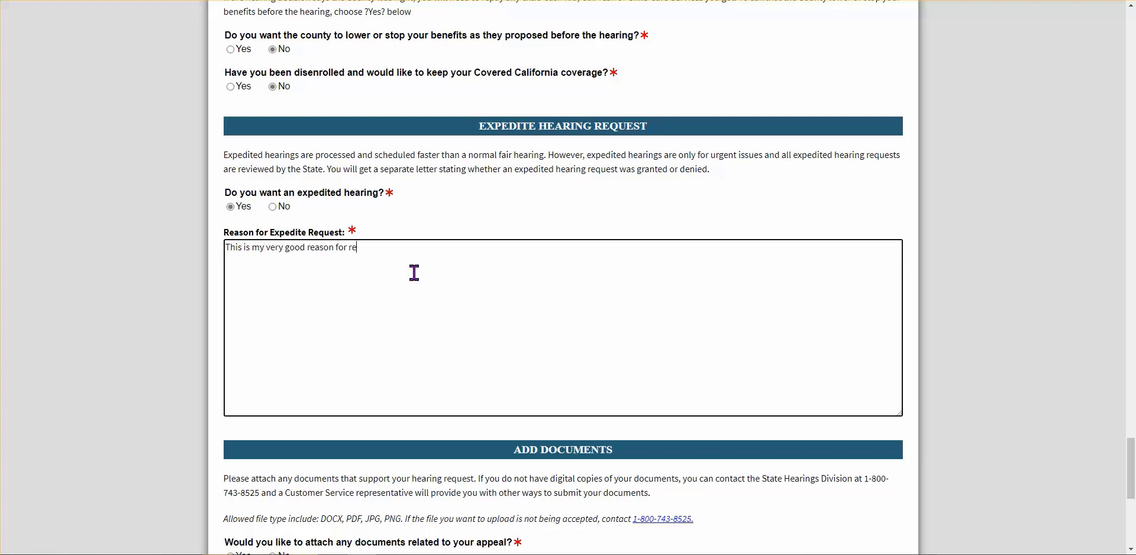
pyautogui.write('questing an expedited hearing....')
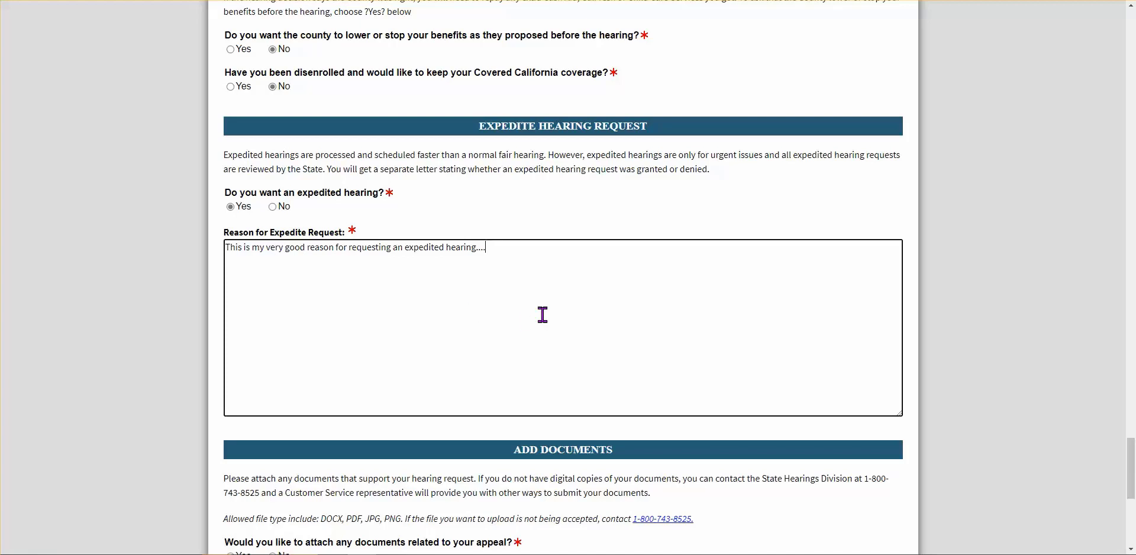
pyautogui.scroll(-4, 543, 314)
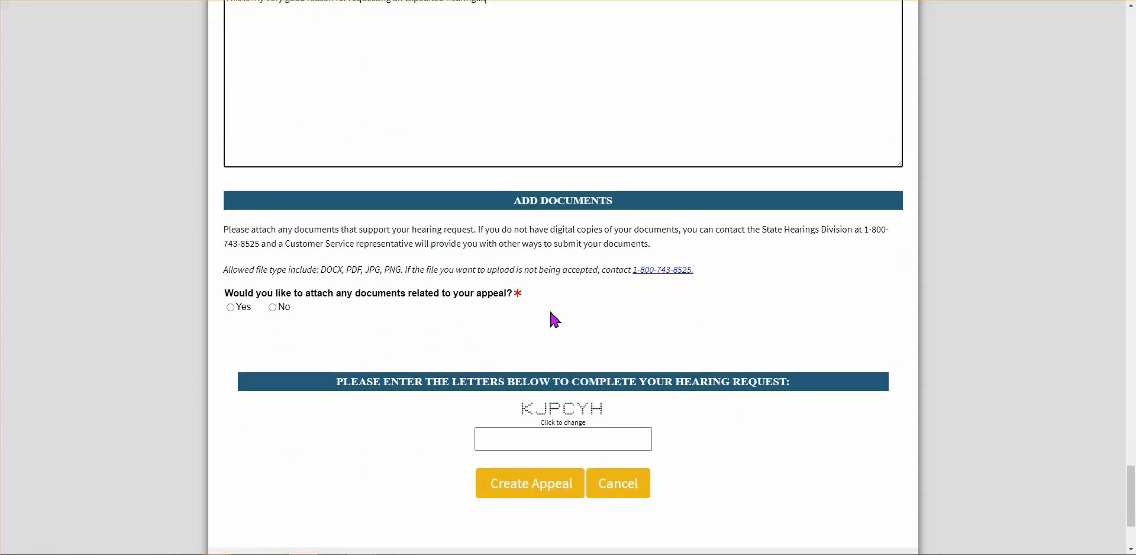
# Answer Yes to adding documents and attach the AR authorization PDF form as the first file
pyautogui.scroll(-1, 582, 290)
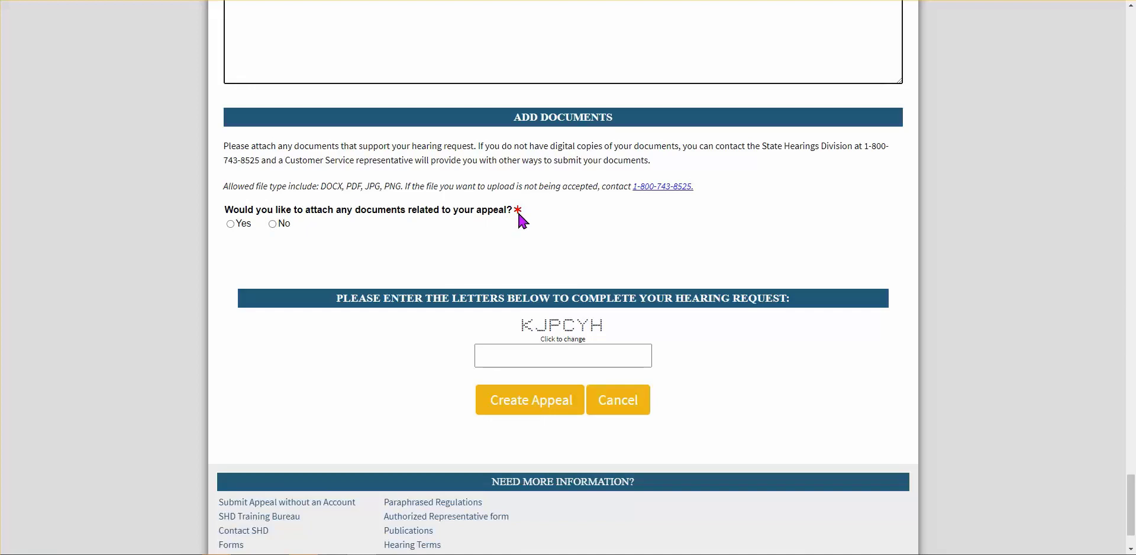
pyautogui.click(230, 223)
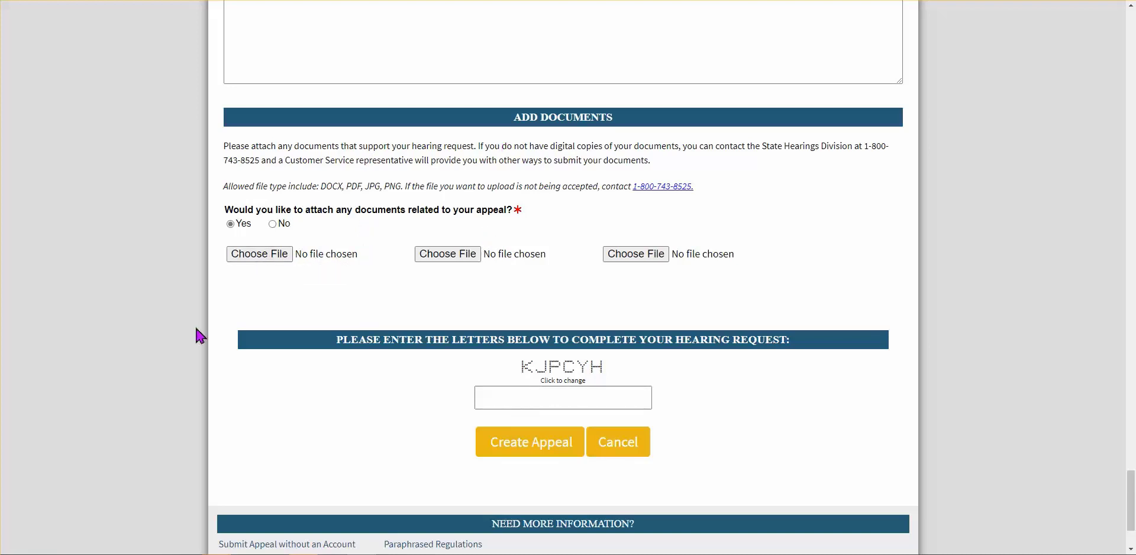
pyautogui.click(263, 257)
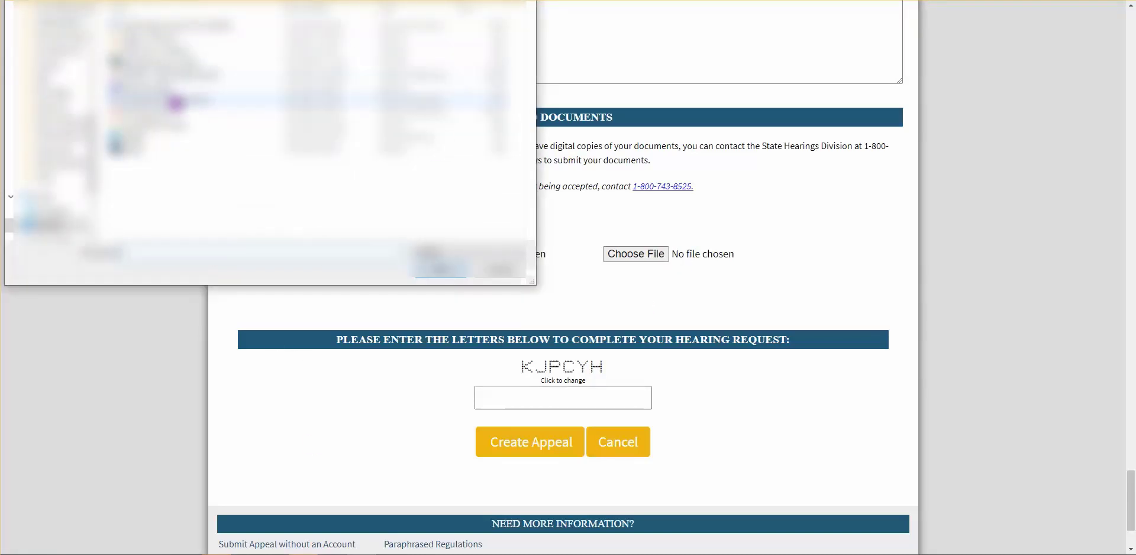
pyautogui.doubleClick(164, 43)
pyautogui.doubleClick(154, 56)
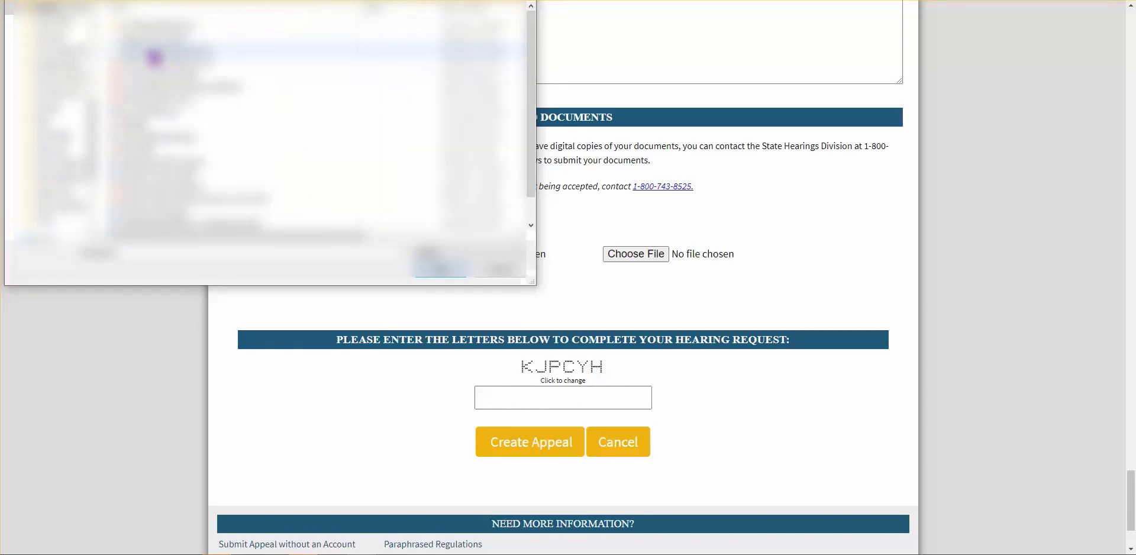
pyautogui.doubleClick(167, 108)
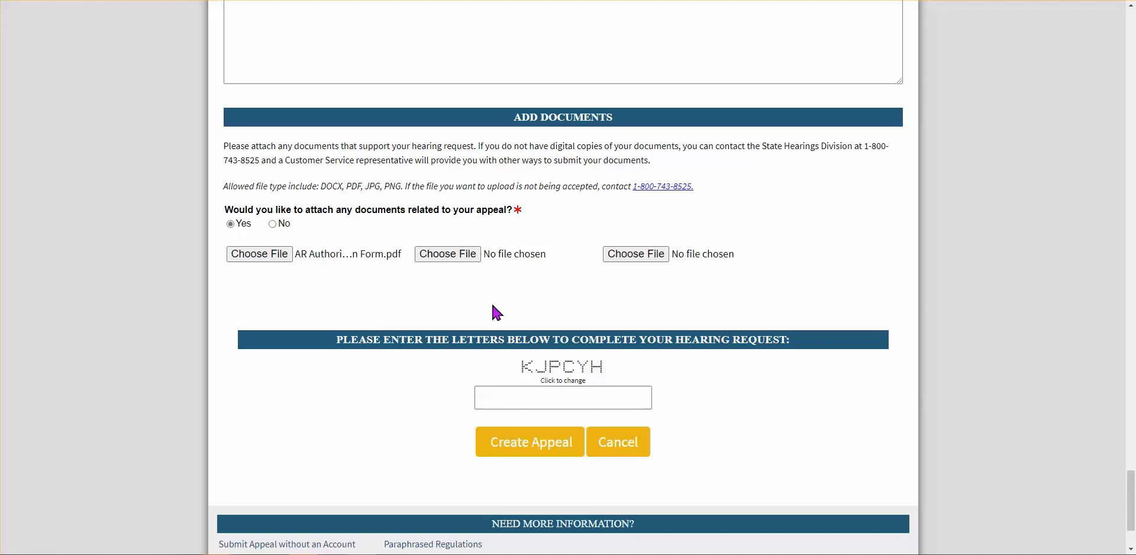
# Attach the two DOCX forms as the second and third supporting documents
pyautogui.click(455, 262)
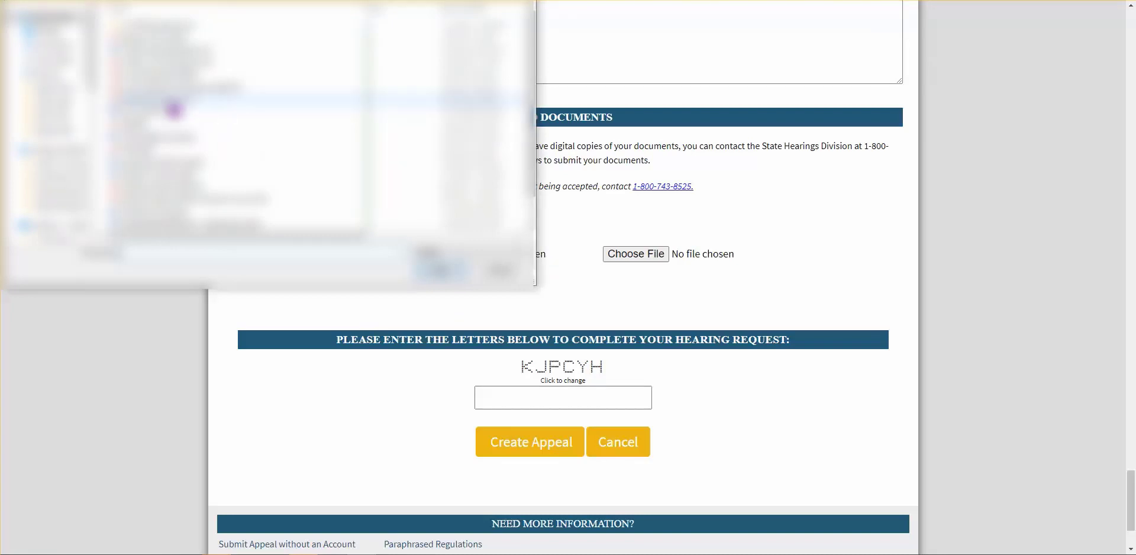
pyautogui.click(159, 51)
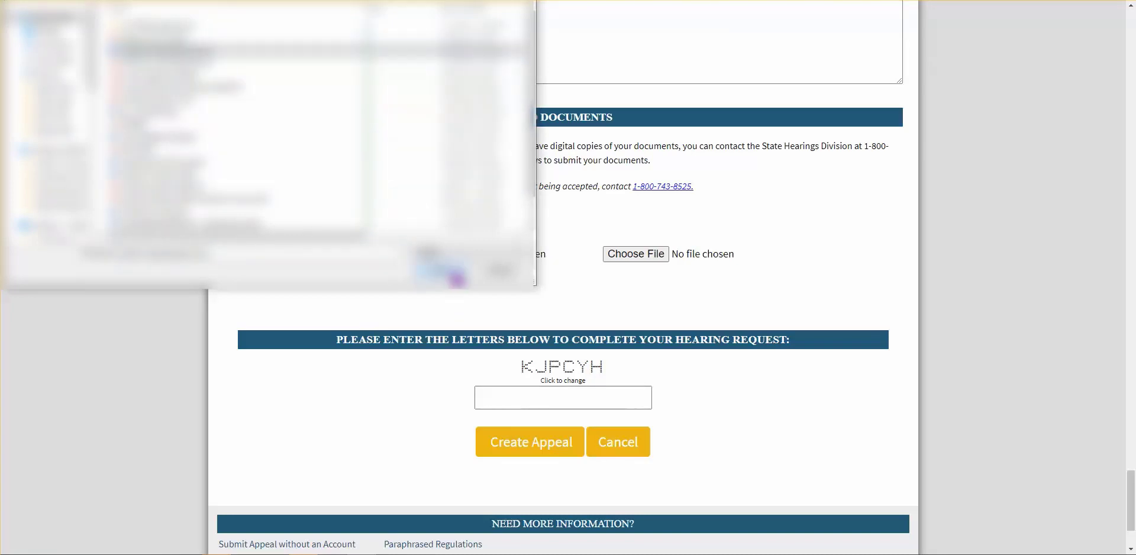
pyautogui.click(447, 271)
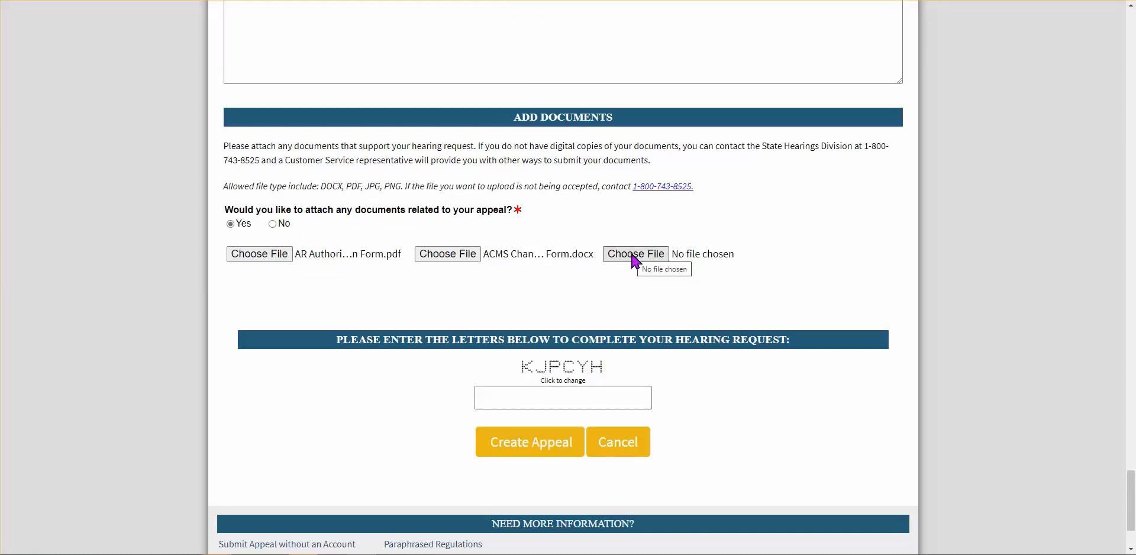
pyautogui.click(605, 258)
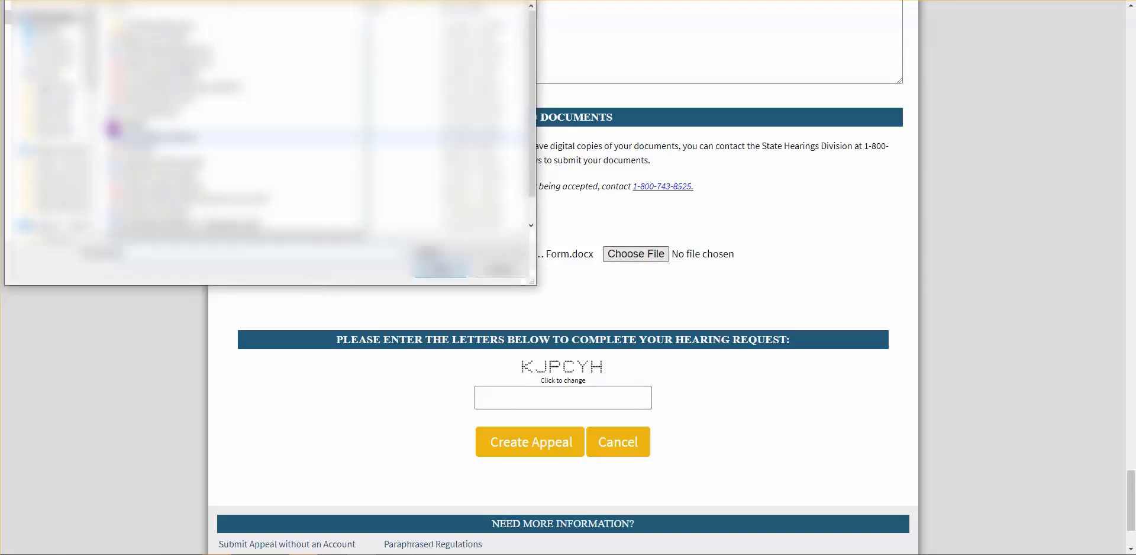
pyautogui.click(132, 148)
pyautogui.click(444, 271)
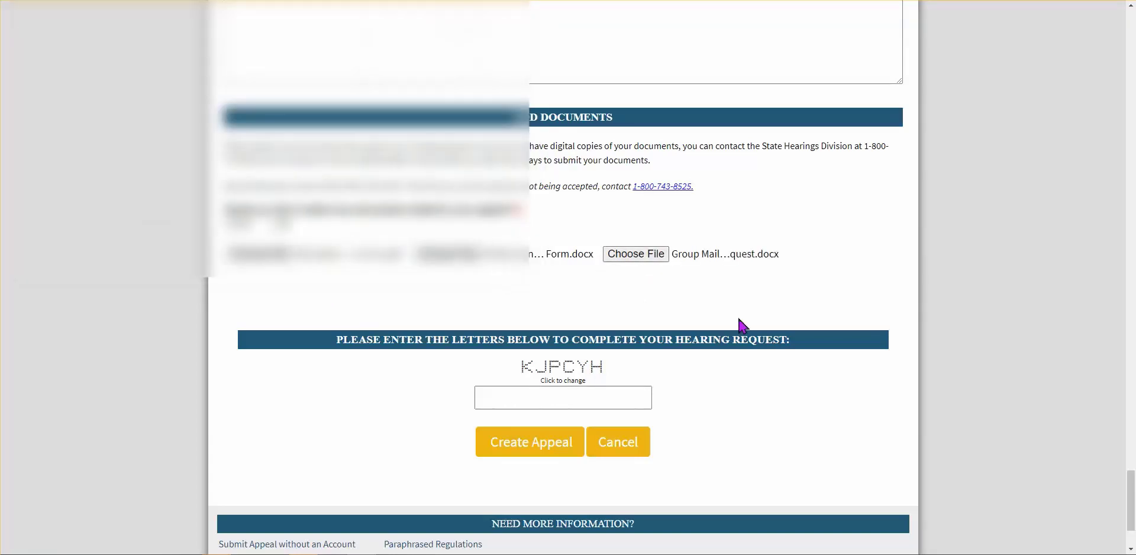
pyautogui.scroll(-2, 759, 282)
pyautogui.scroll(2, 714, 258)
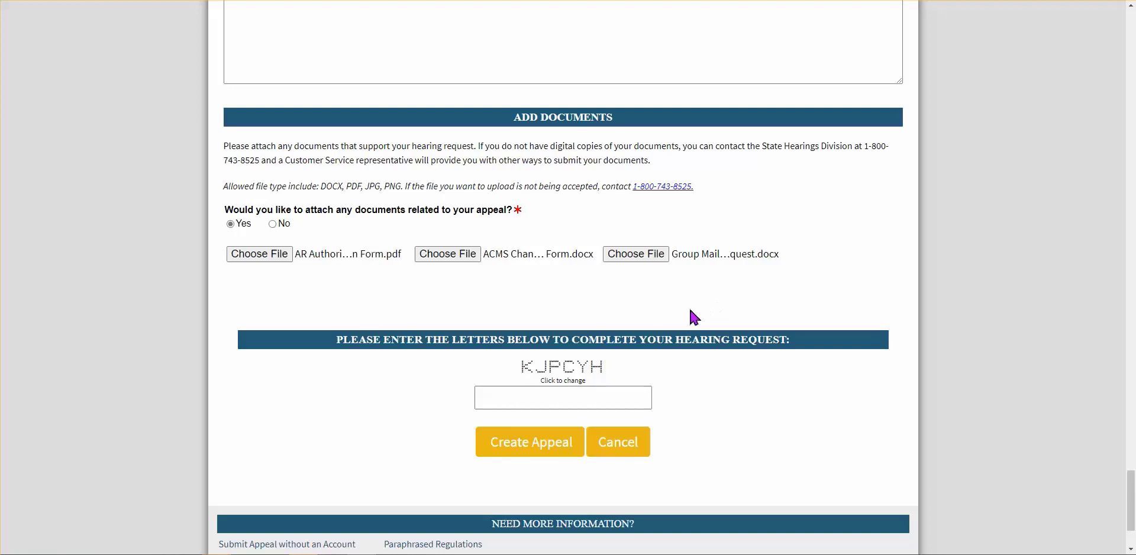
# Enter the verification letters KJPCYH and submit the appeal, which is rejected
pyautogui.scroll(-1, 650, 310)
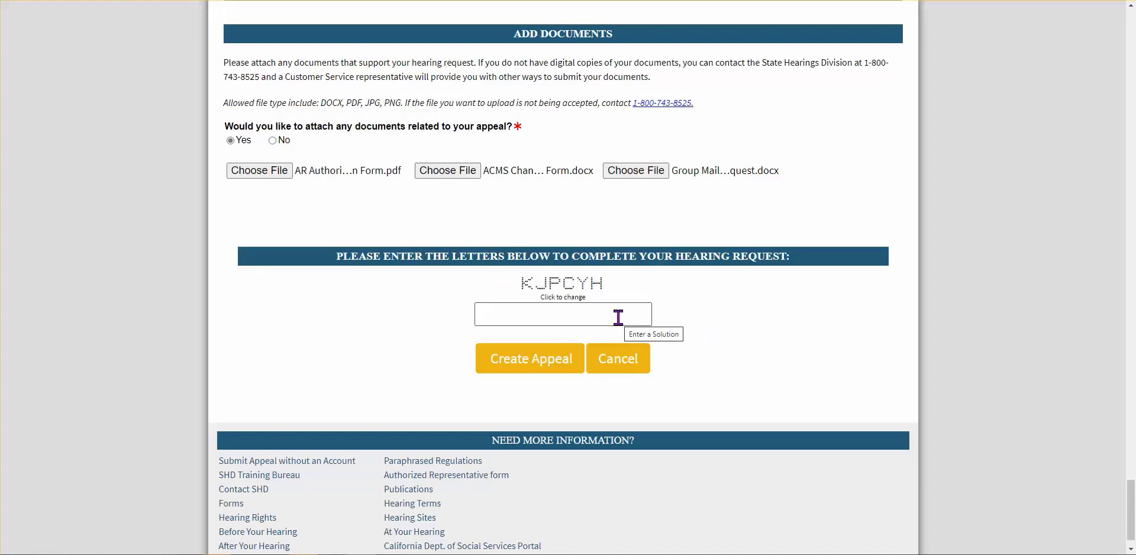
pyautogui.click(505, 313)
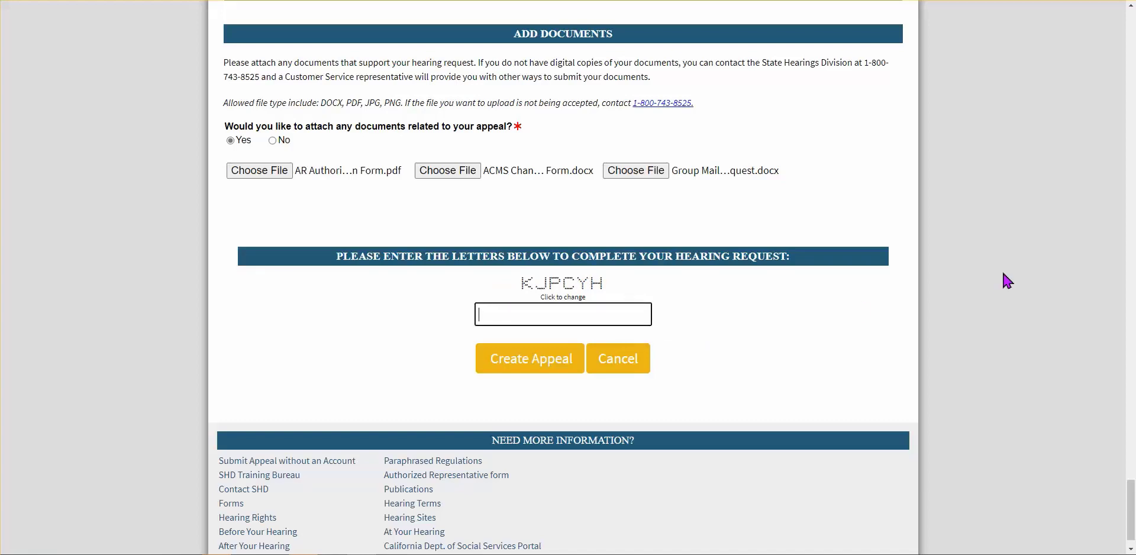
pyautogui.write('KJPCYH')
pyautogui.click(527, 368)
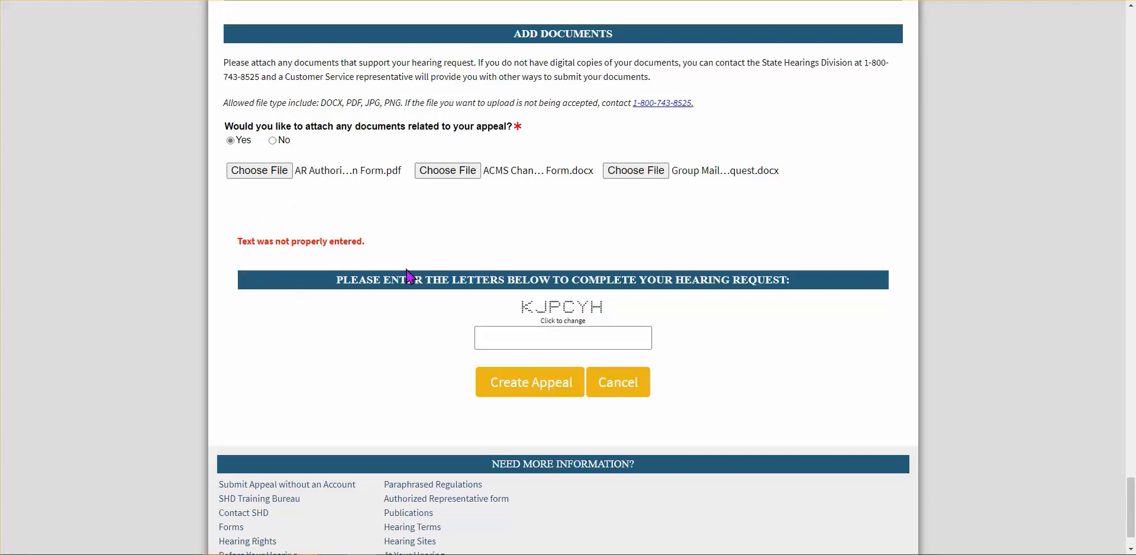
# Get new verification letters, enter XVSPPJ, and submit the appeal again
pyautogui.click(554, 325)
pyautogui.click(558, 333)
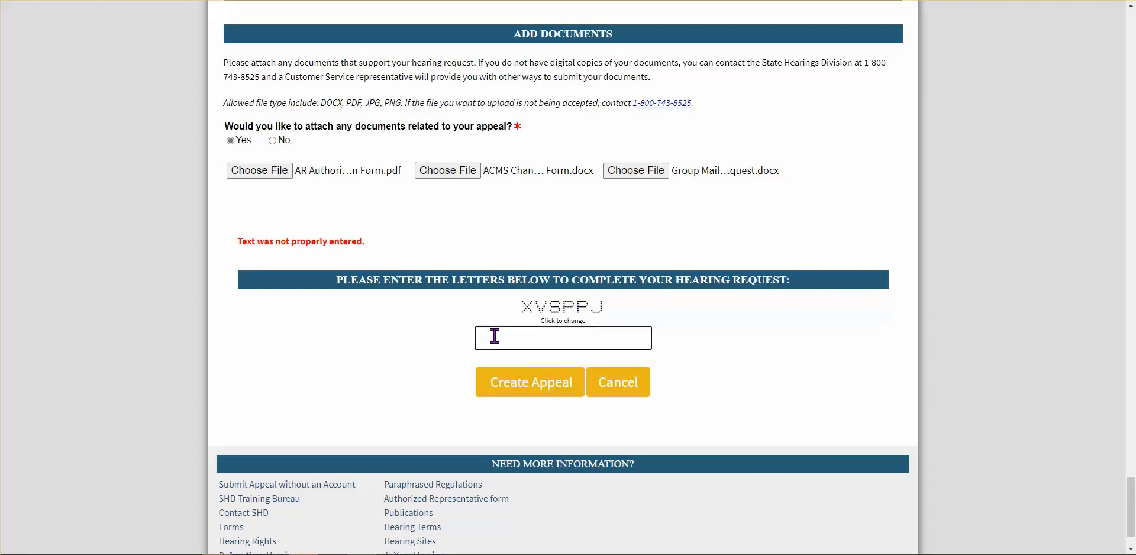
pyautogui.write('XVSPPJ')
pyautogui.click(521, 388)
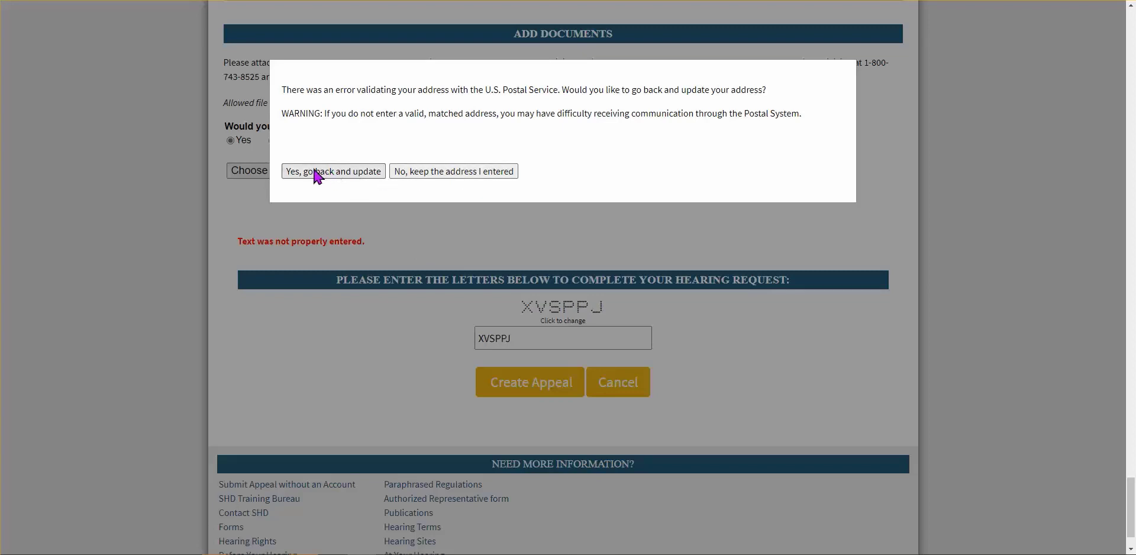
# Decline Edge's save-form prompt and keep the entered address to finish filing the appeal
pyautogui.click(430, 176)
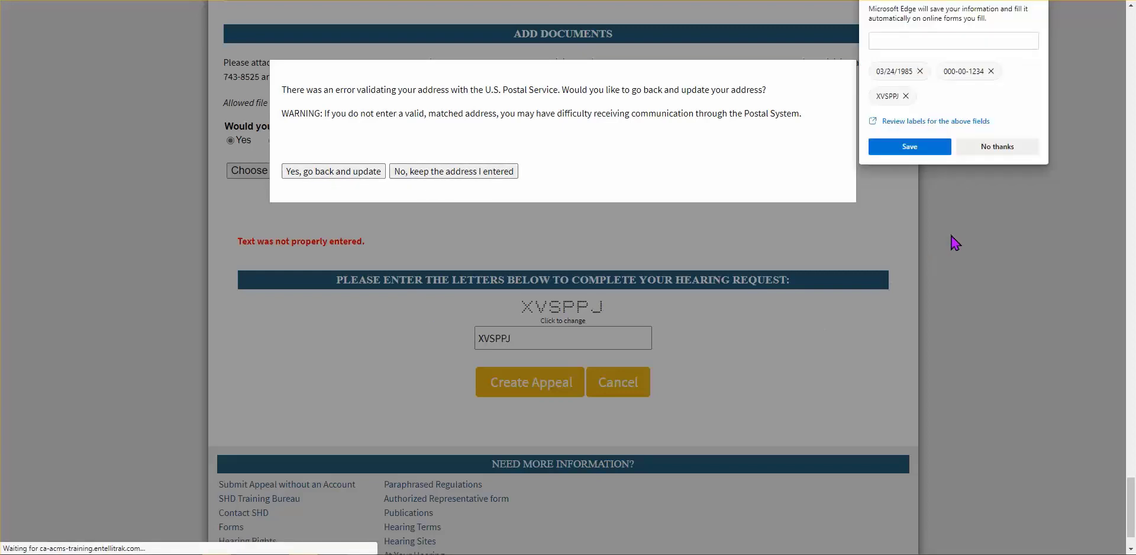
pyautogui.click(979, 153)
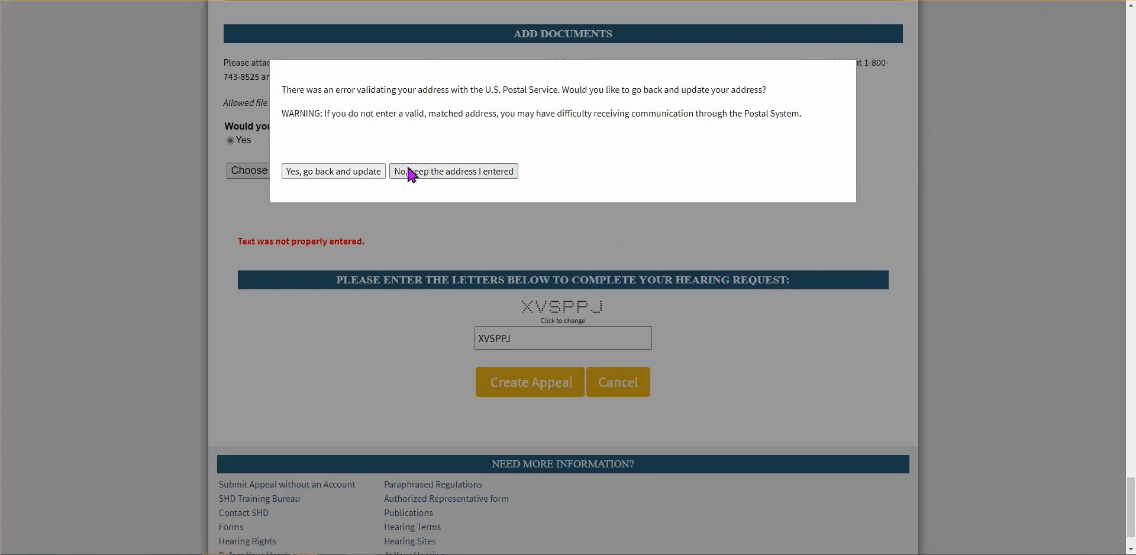
pyautogui.click(455, 171)
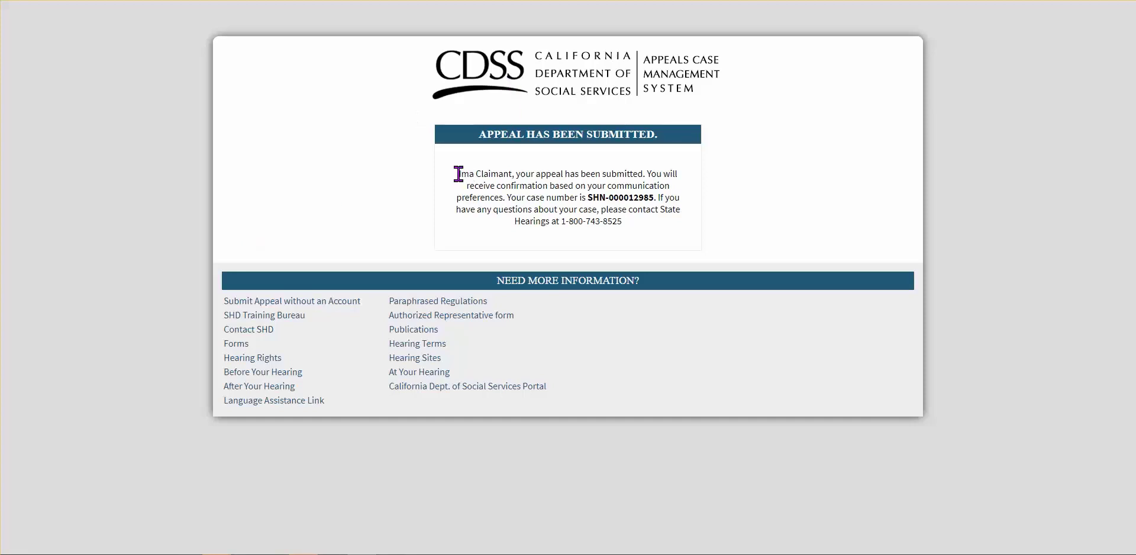
pyautogui.moveTo(461, 173); pyautogui.dragTo(682, 185)
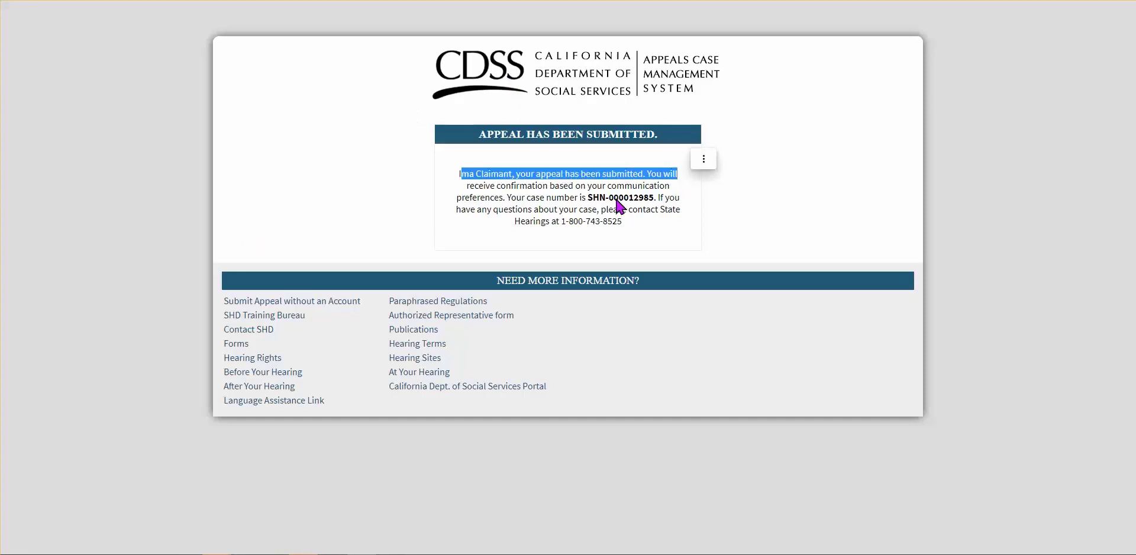
pyautogui.moveTo(588, 198); pyautogui.dragTo(654, 198)
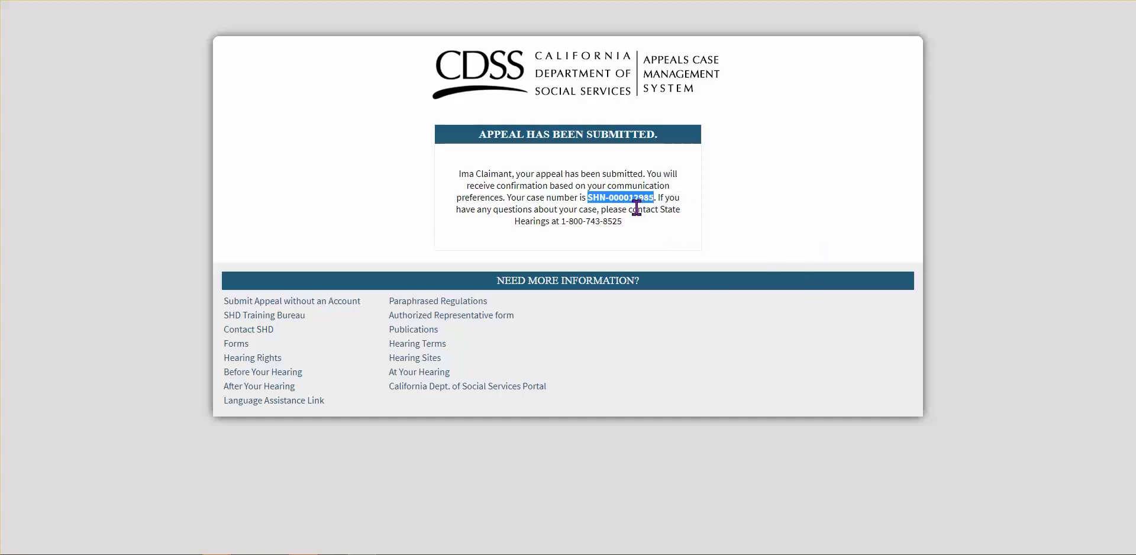
pyautogui.click(752, 227)
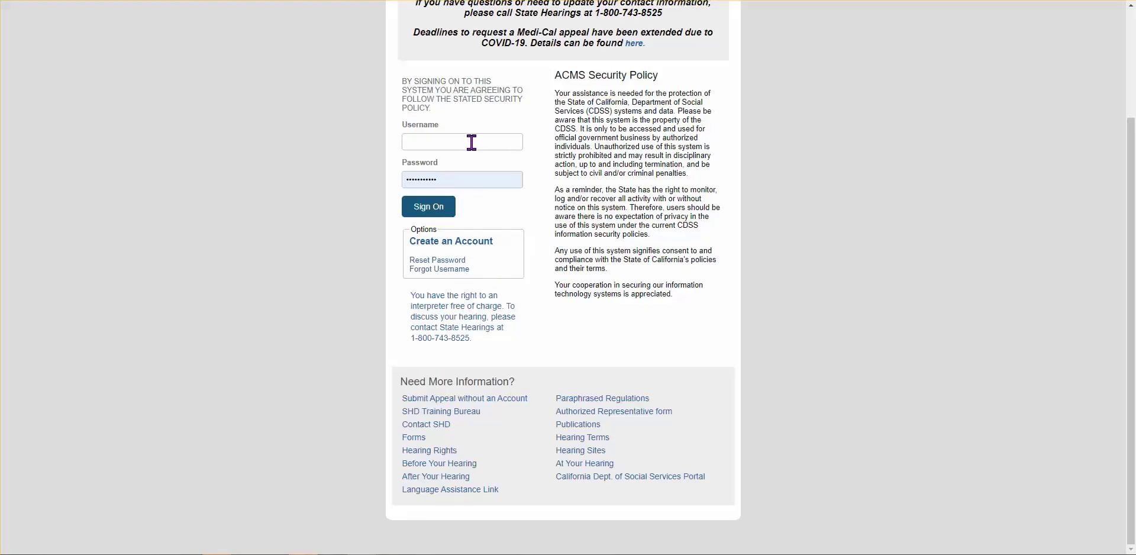
# On the ACMS sign-on page, select the Username field and autofill the saved password
pyautogui.click(407, 140)
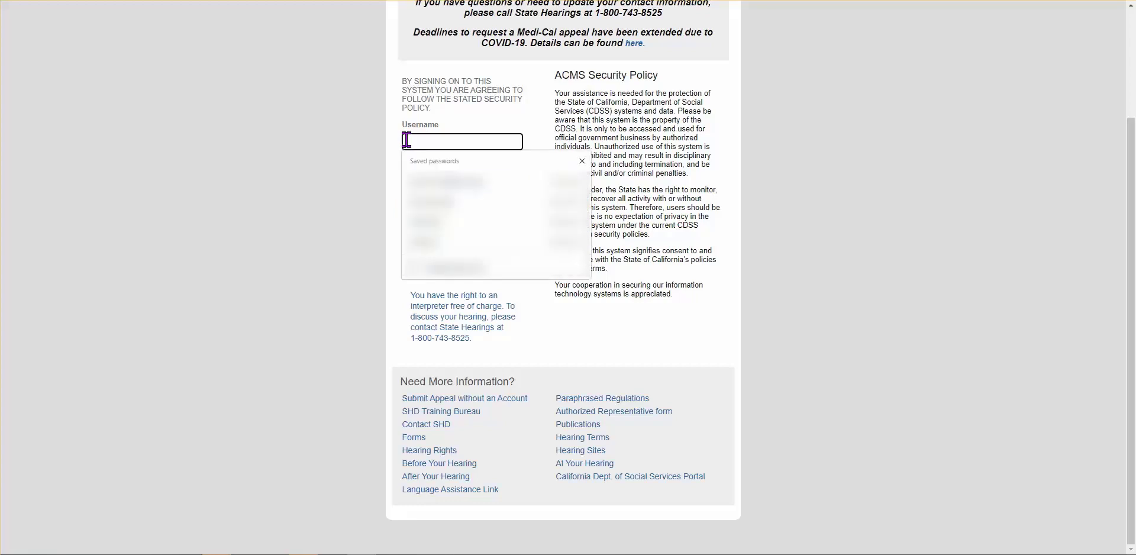
pyautogui.click(426, 181)
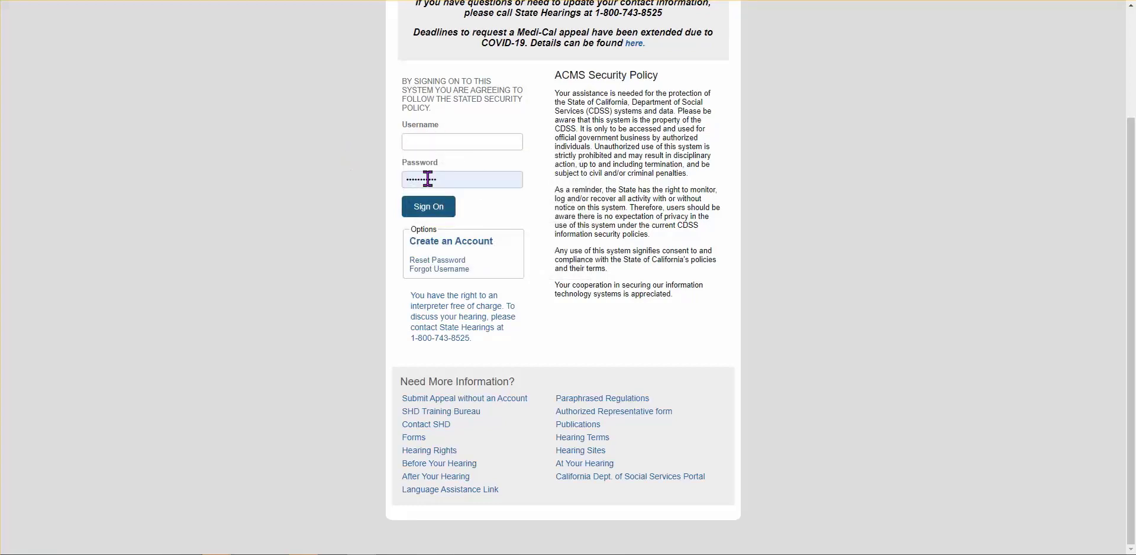